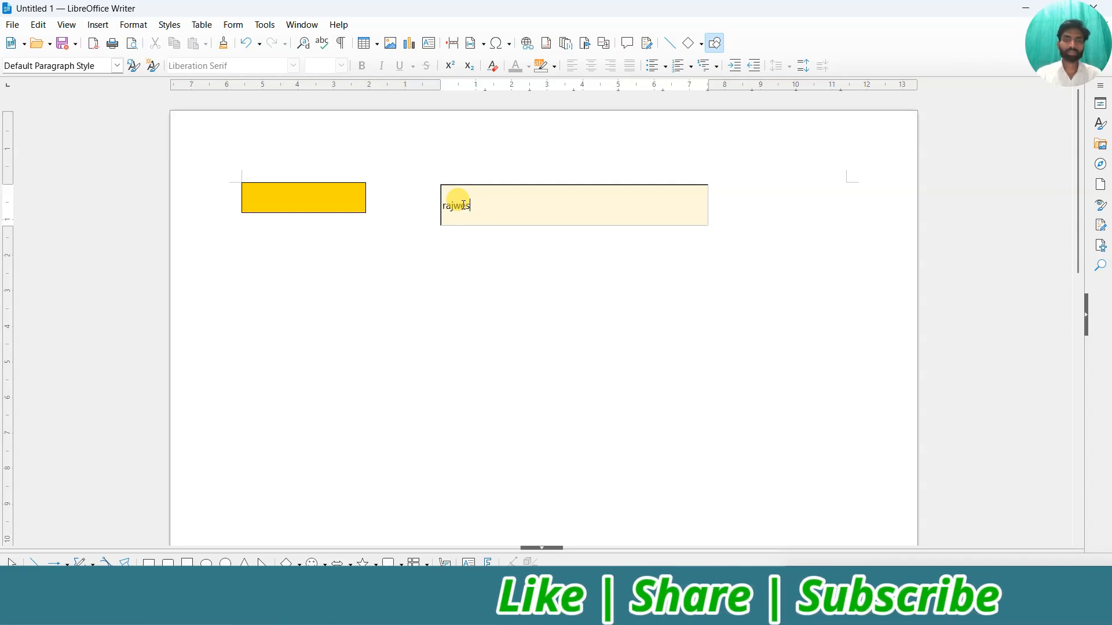
Correct the mistyped letters of the sample name in the text field.
{"action": "key", "text": "BackSpace"}
{"action": "key", "text": "BackSpace"}
{"action": "key", "text": "BackSpace"}
{"action": "type", "text": "esh"}
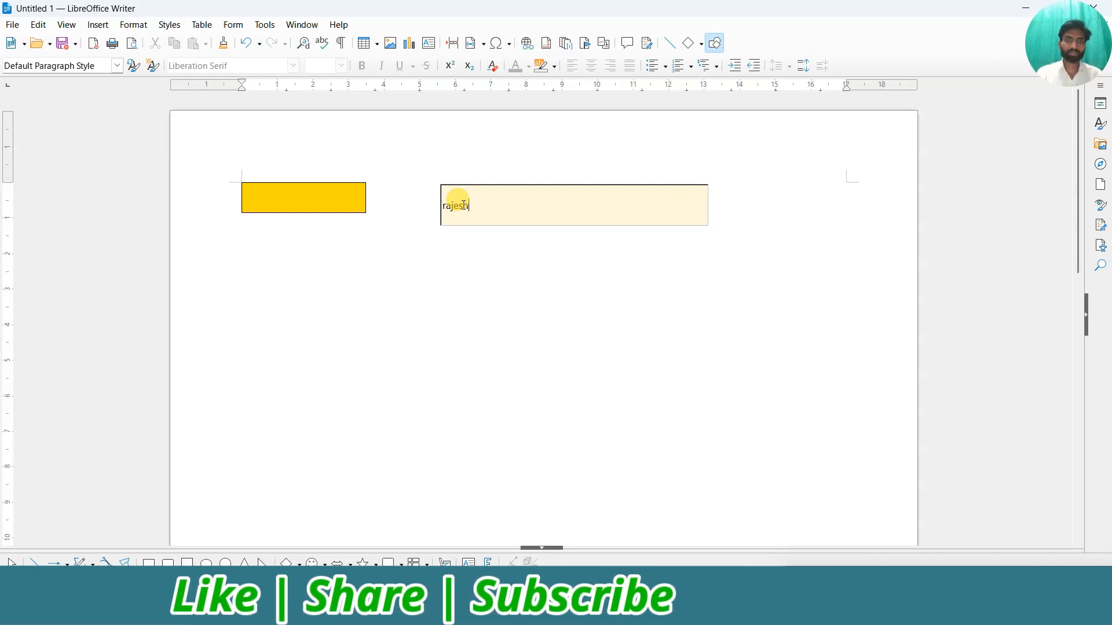
{"action": "type", "text": " kum"}
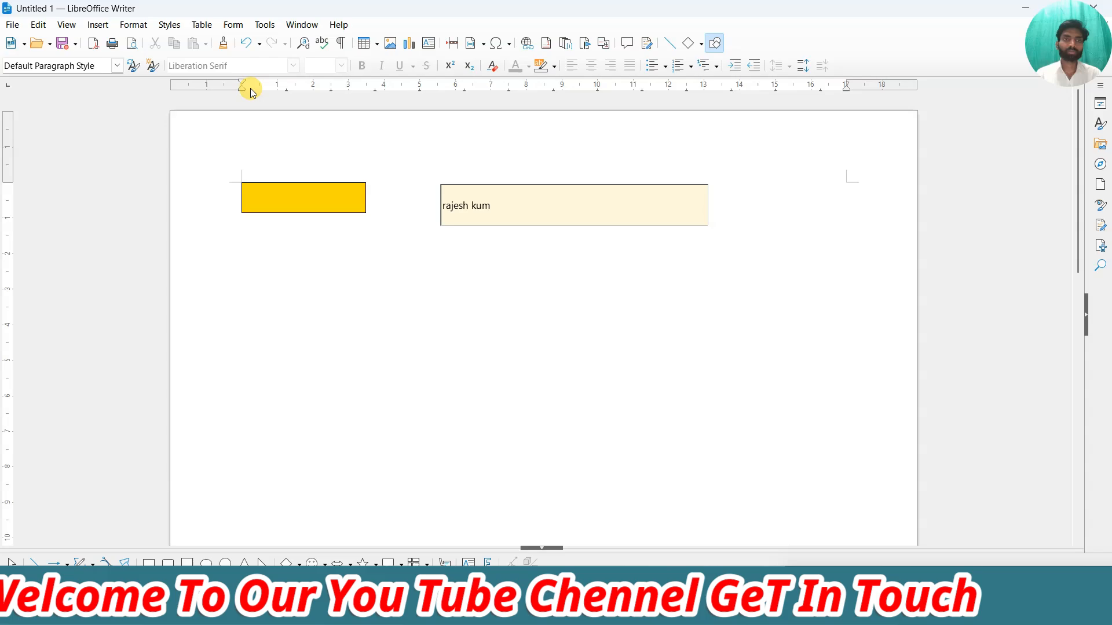
{"action": "left_click", "coordinate": [230, 26]}
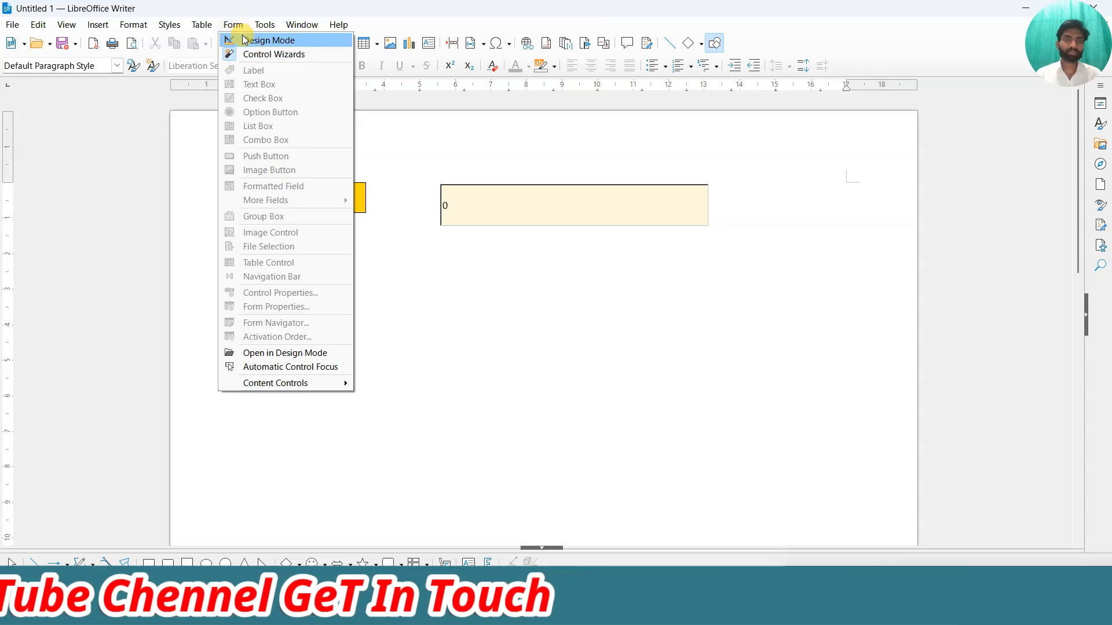
In design mode, set the formatted field's maximum text length to 15.
{"action": "left_click", "coordinate": [243, 38]}
{"action": "double_click", "coordinate": [478, 200]}
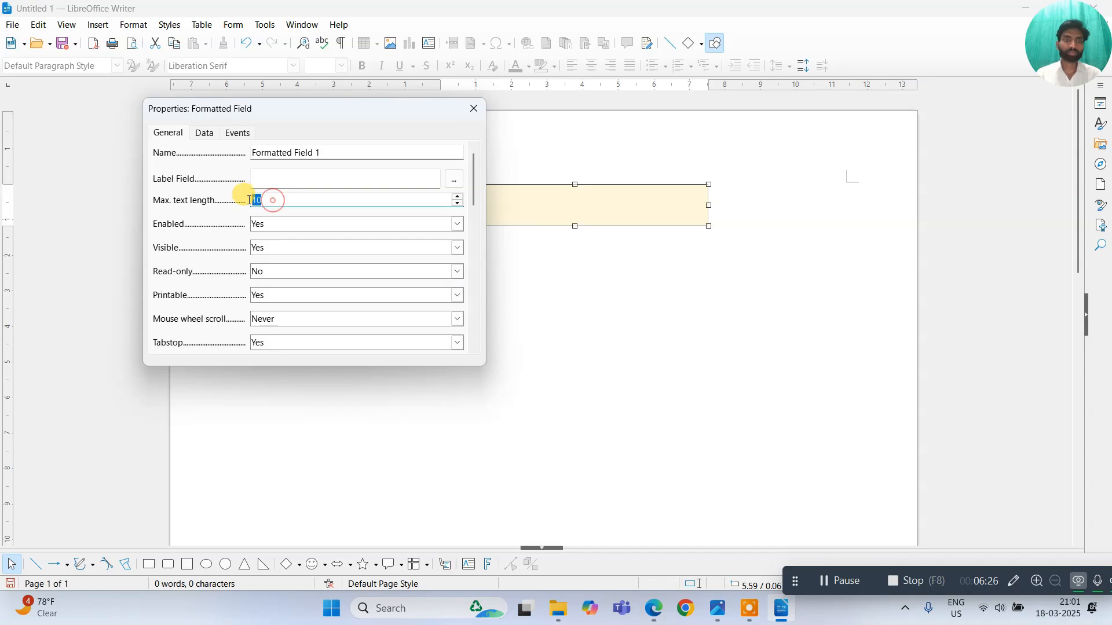
{"action": "type", "text": "15"}
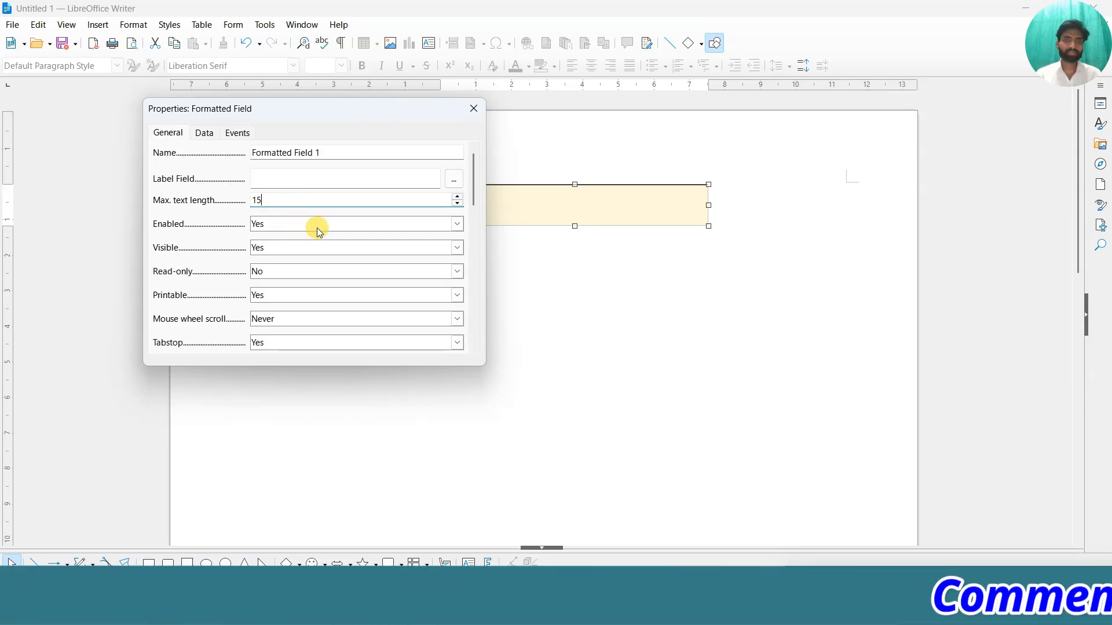
{"action": "left_click", "coordinate": [472, 112]}
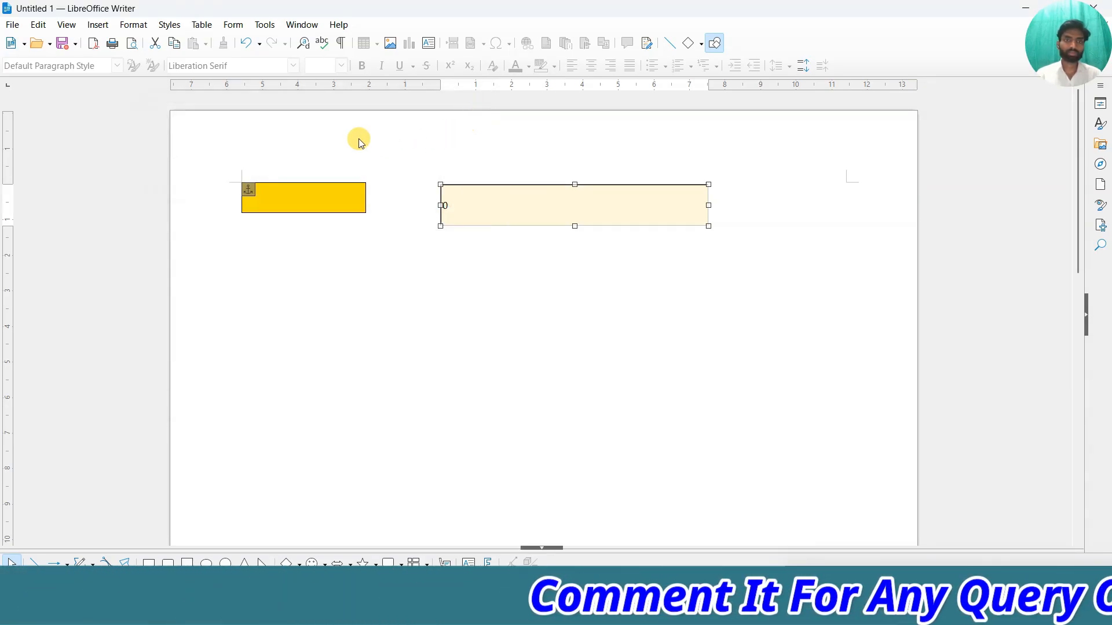
Turn design mode off and put the cursor in the formatted field.
{"action": "left_click", "coordinate": [232, 24]}
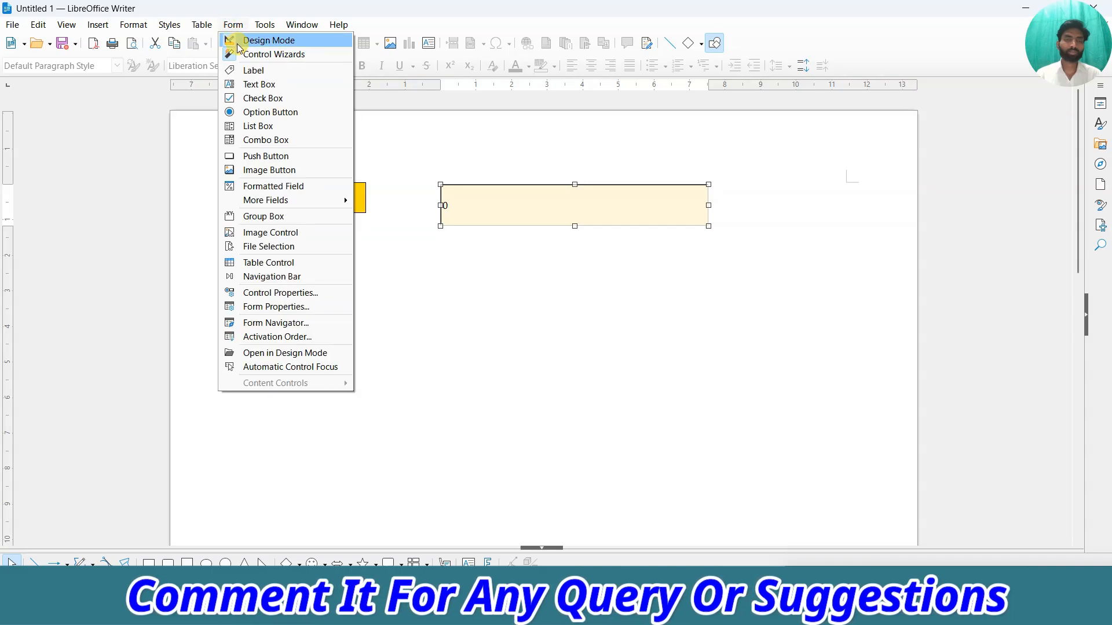
{"action": "left_click", "coordinate": [232, 39]}
{"action": "left_click", "coordinate": [453, 203]}
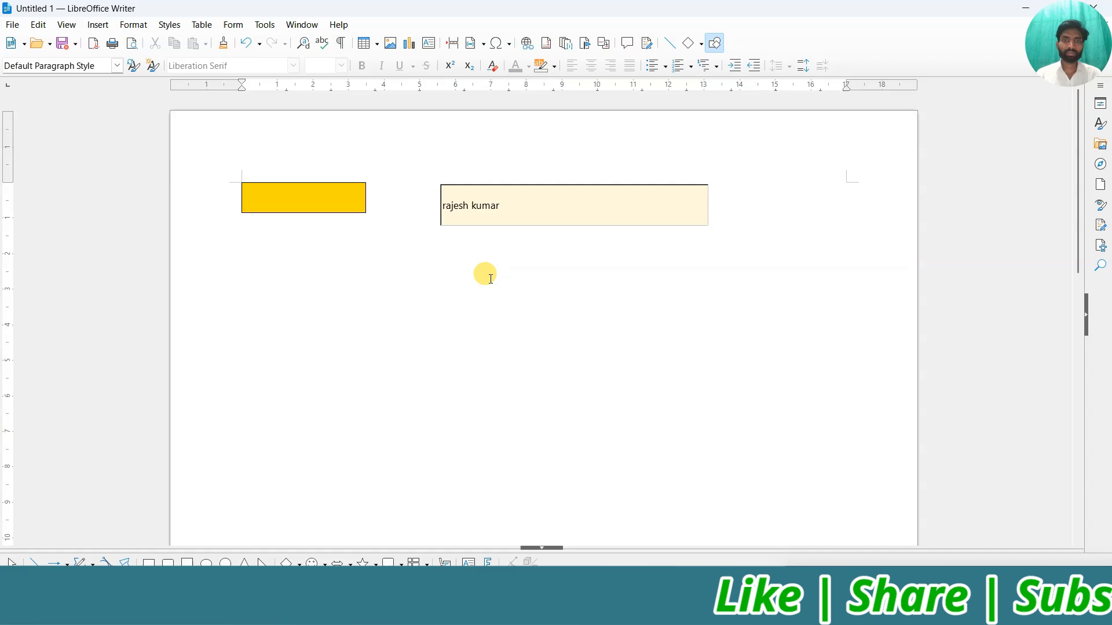
Replace the field's 0 with a long test number to check the 15-character limit.
{"action": "left_click", "coordinate": [490, 278]}
{"action": "left_click", "coordinate": [477, 217]}
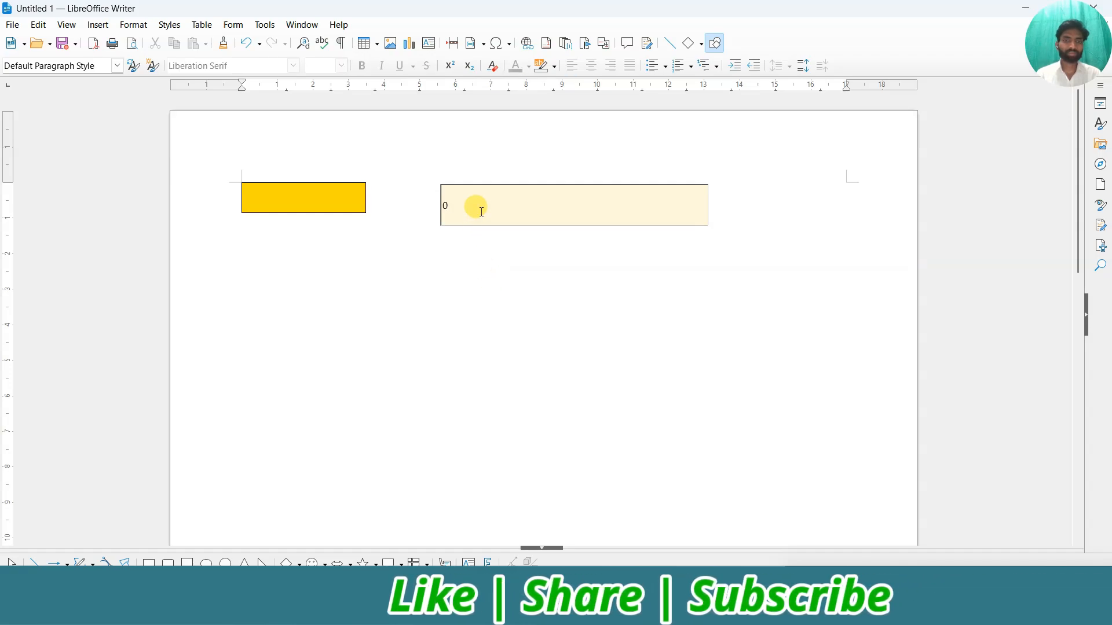
{"action": "key", "text": "BackSpace"}
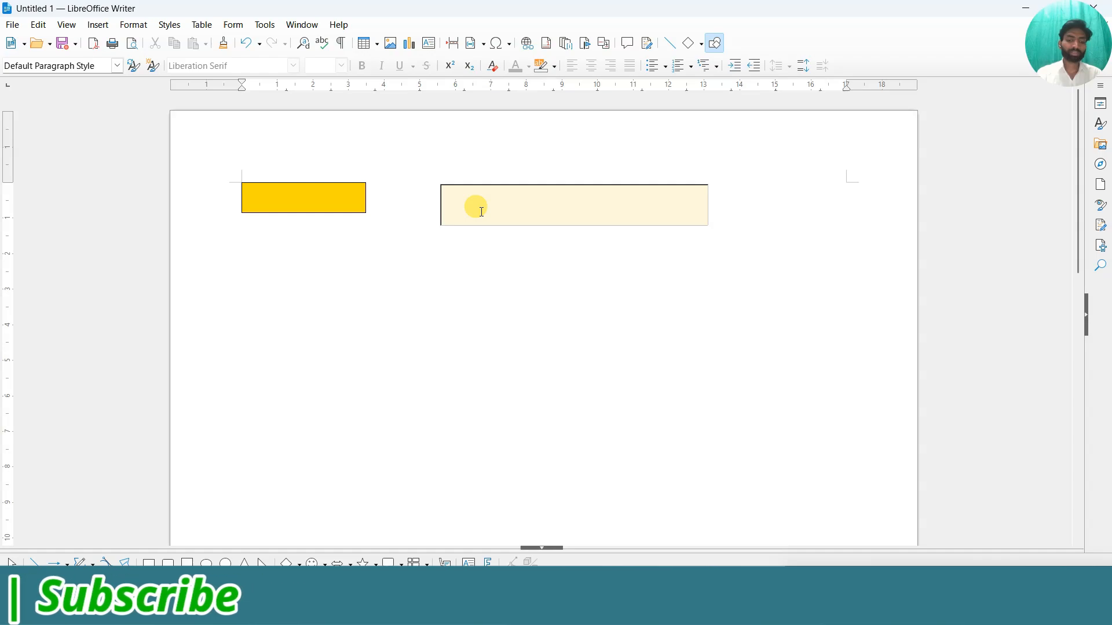
{"action": "type", "text": "746737848837849"}
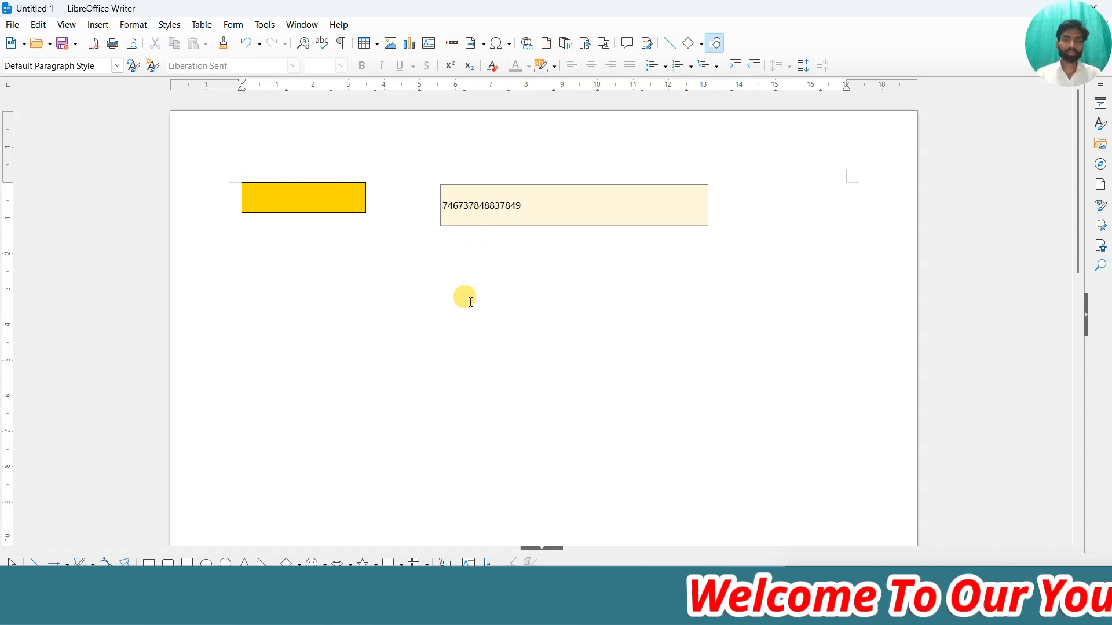
{"action": "left_click", "coordinate": [470, 302]}
Erase the test number so the field is empty.
{"action": "left_click", "coordinate": [508, 209]}
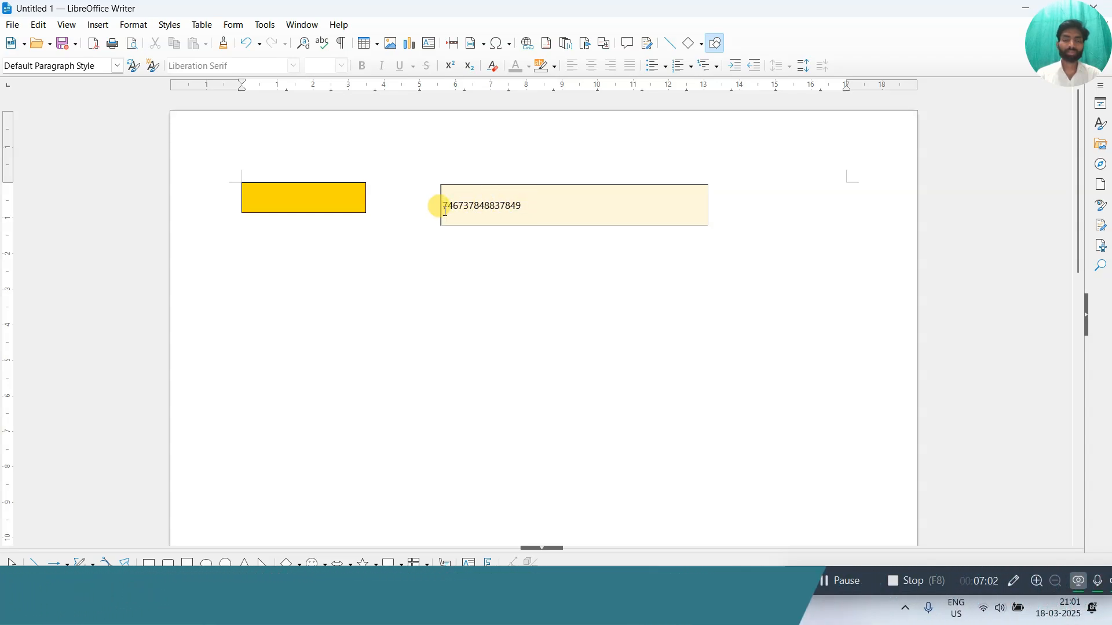
{"action": "left_click", "coordinate": [520, 210]}
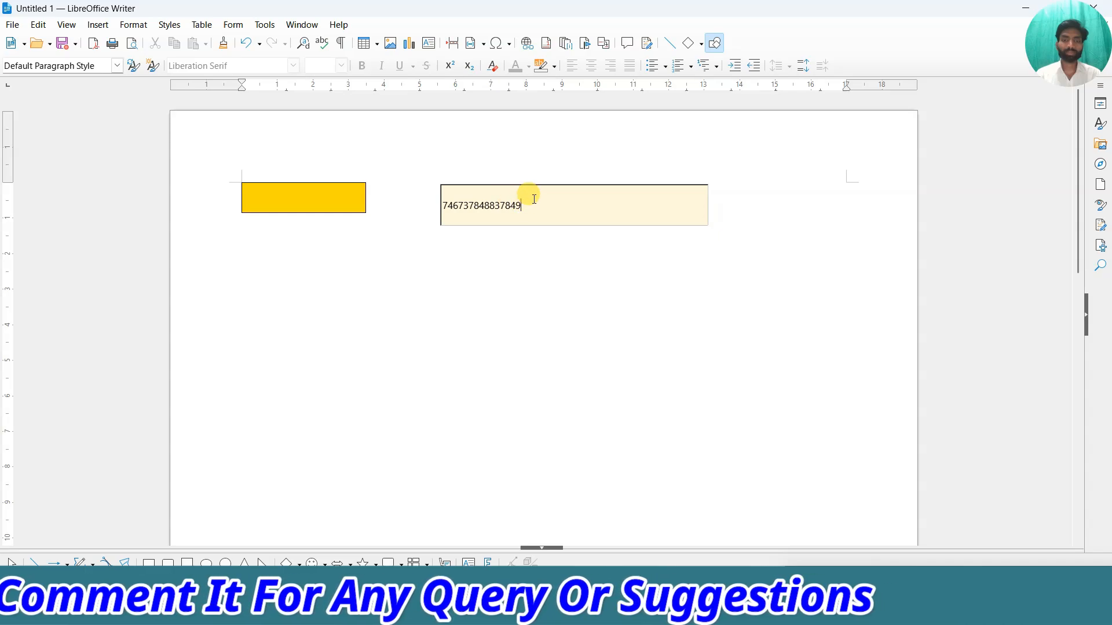
{"action": "key", "text": "BackSpace"}
{"action": "key", "text": "BackSpace"}
{"action": "key", "text": "BackSpace"}
{"action": "key", "text": "BackSpace"}
{"action": "key", "text": "BackSpace"}
{"action": "key", "text": "BackSpace"}
{"action": "key", "text": "BackSpace"}
{"action": "key", "text": "BackSpace"}
{"action": "key", "text": "BackSpace"}
{"action": "key", "text": "BackSpace"}
{"action": "key", "text": "BackSpace"}
{"action": "key", "text": "BackSpace"}
{"action": "key", "text": "BackSpace"}
{"action": "key", "text": "BackSpace"}
{"action": "key", "text": "BackSpace"}
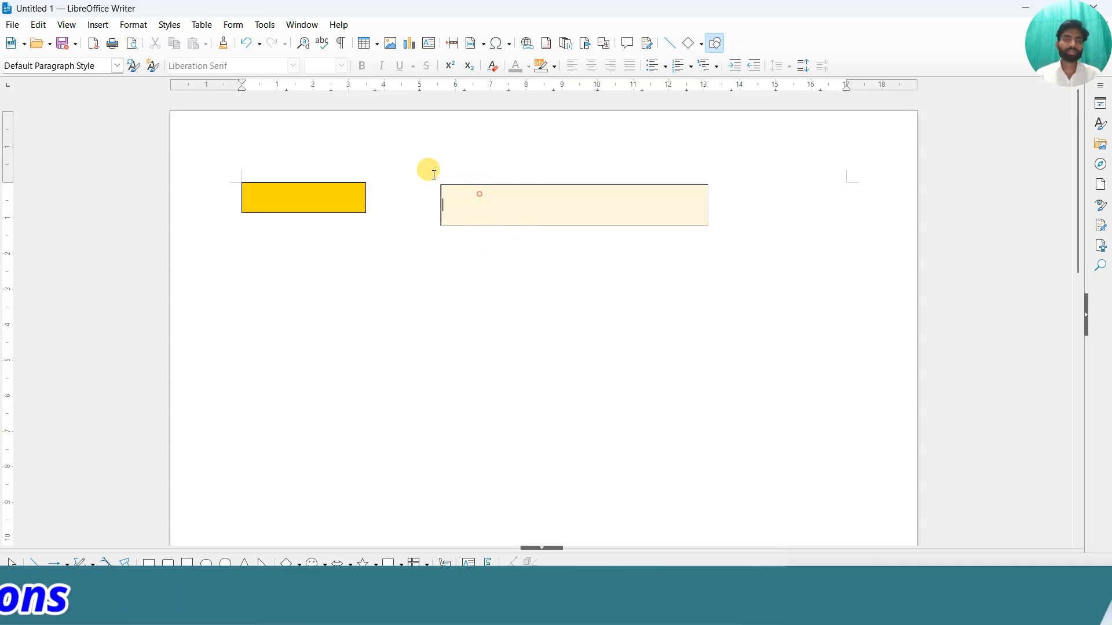
{"action": "left_click", "coordinate": [231, 25]}
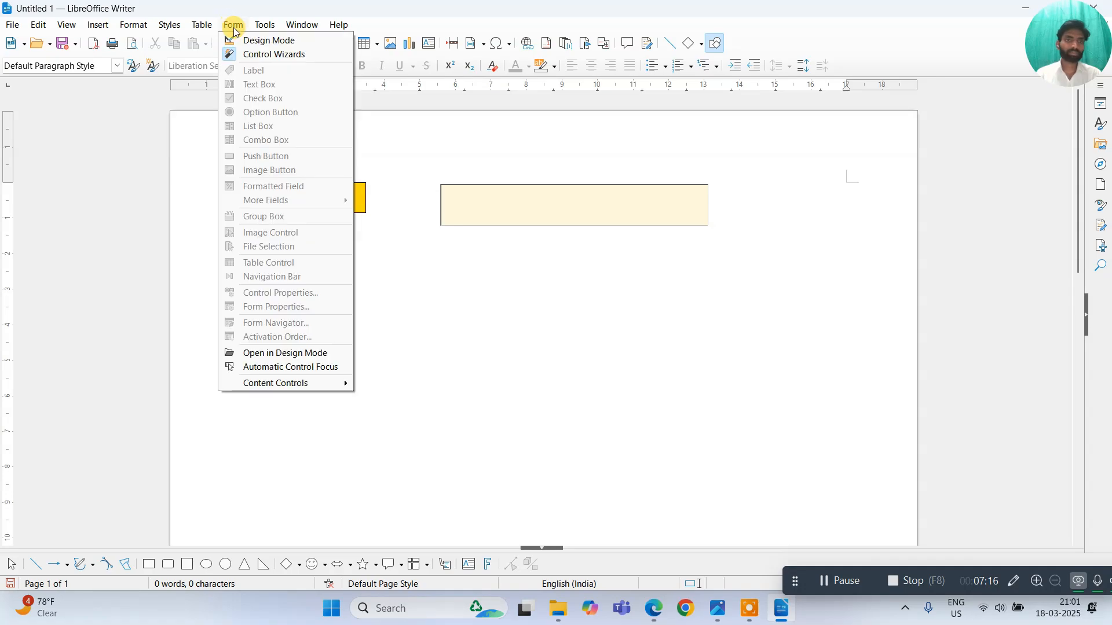
In design mode, clear the 15-character length limit and set value min 5, max 10.
{"action": "left_click", "coordinate": [245, 41]}
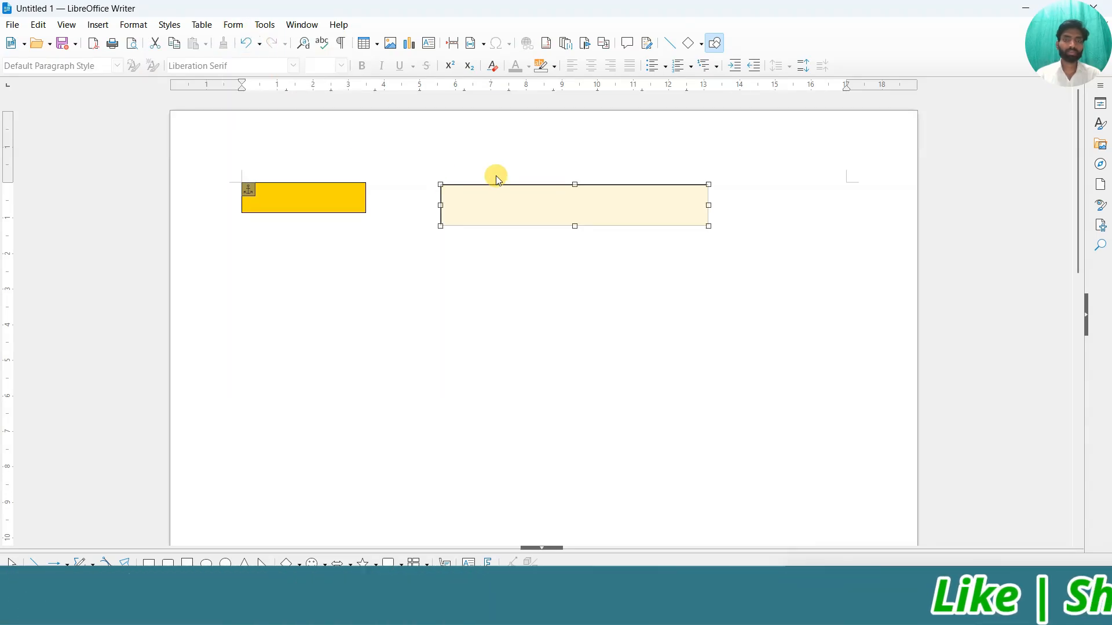
{"action": "double_click", "coordinate": [498, 207]}
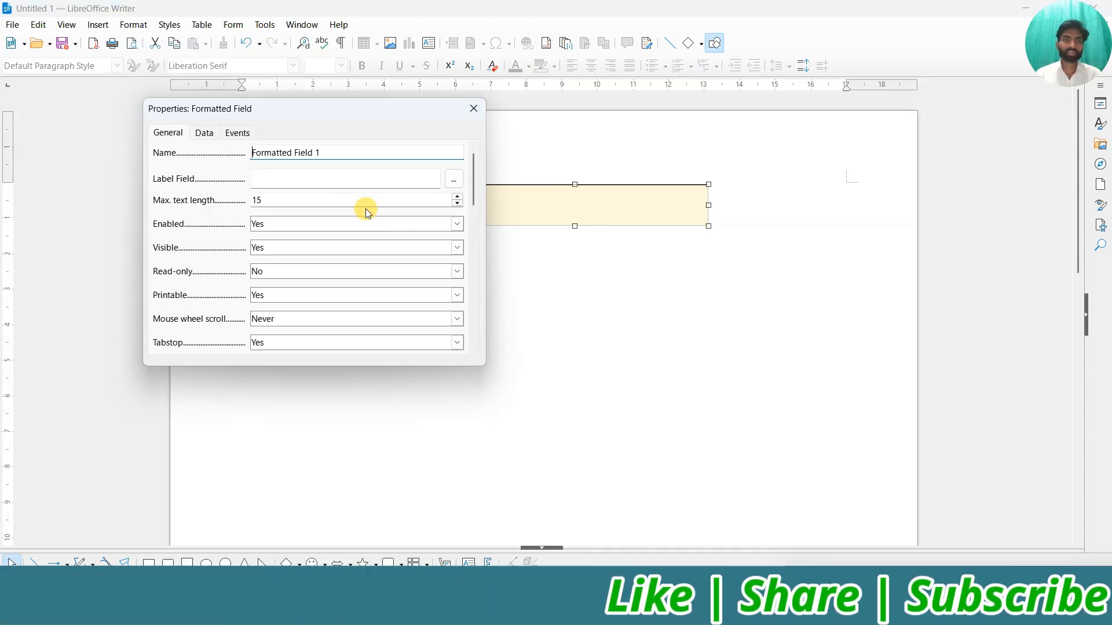
{"action": "left_click", "coordinate": [267, 200]}
{"action": "key", "text": "BackSpace"}
{"action": "key", "text": "BackSpace"}
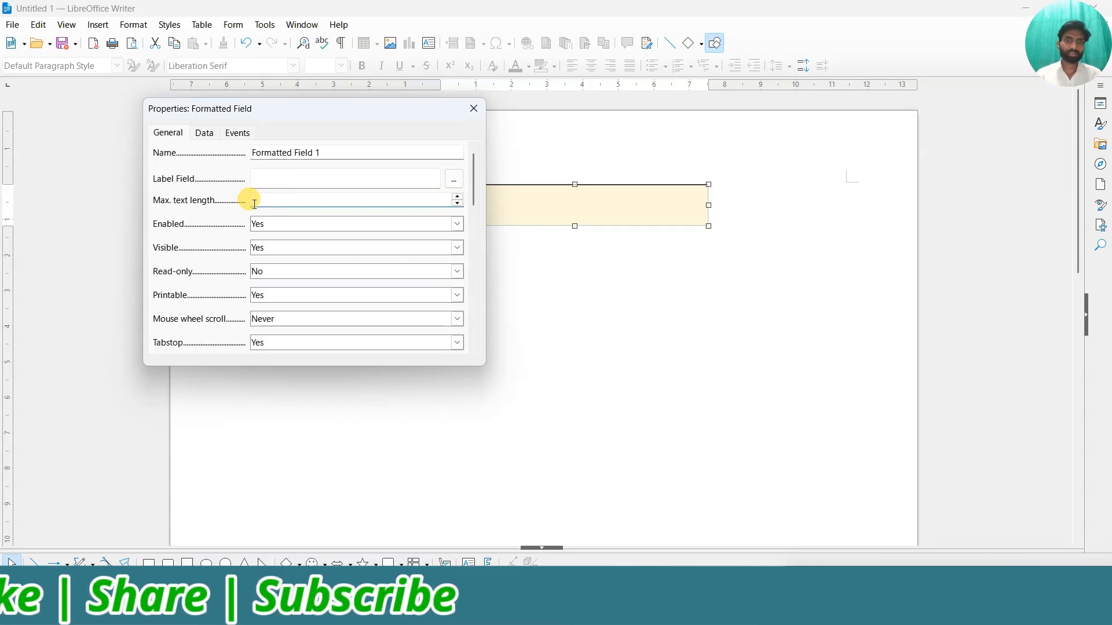
{"action": "left_click_drag", "start_coordinate": [473, 171], "coordinate": [471, 220]}
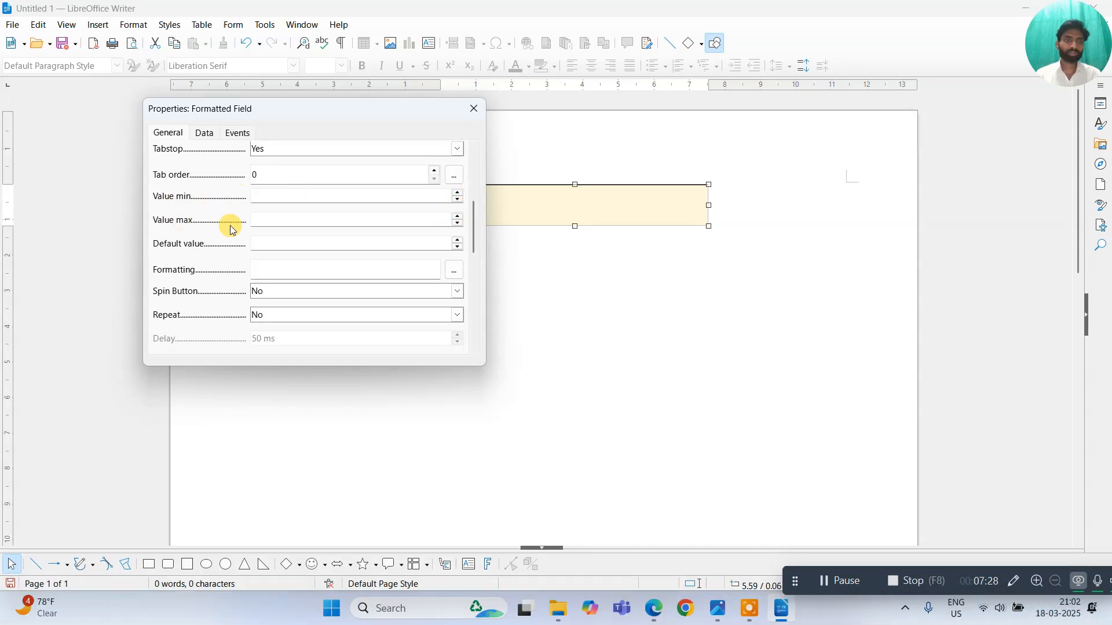
{"action": "left_click", "coordinate": [285, 195]}
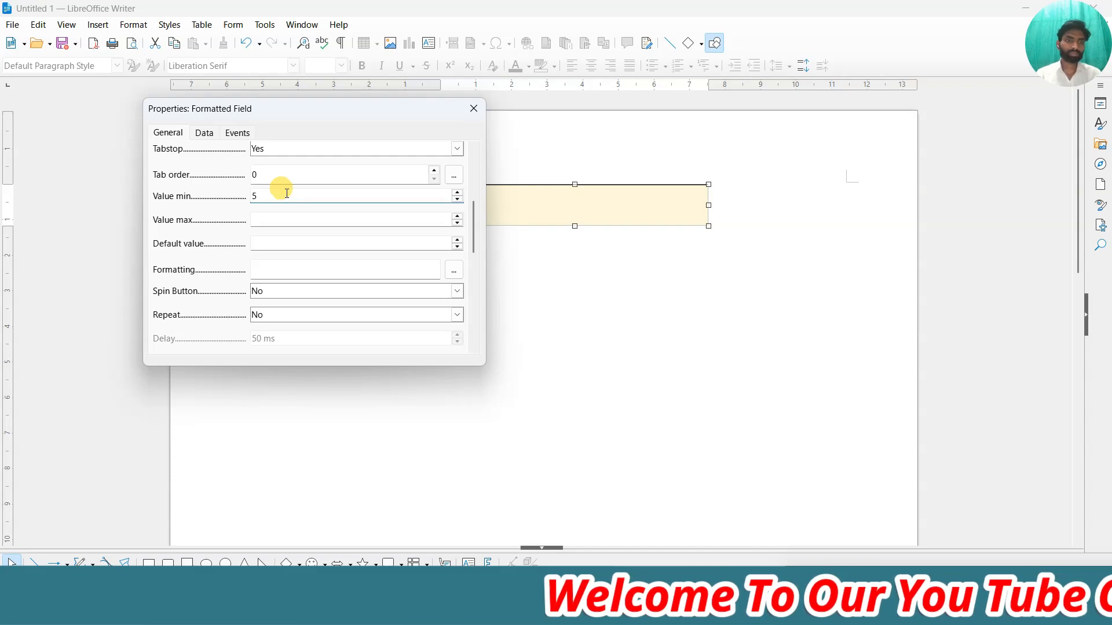
{"action": "left_click", "coordinate": [281, 223]}
{"action": "type", "text": "10"}
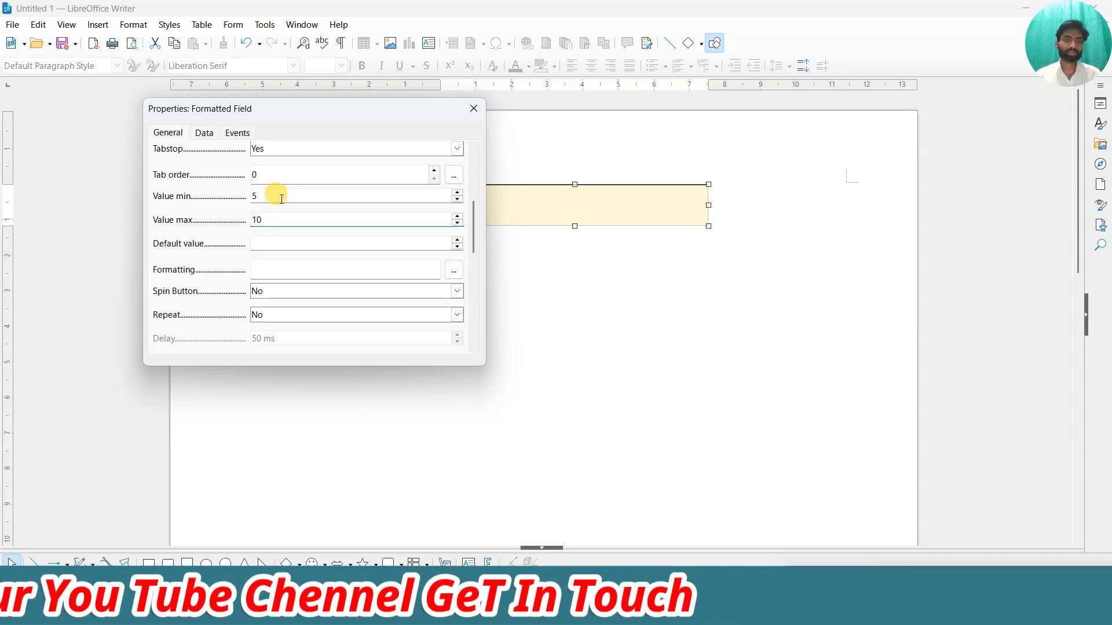
{"action": "left_click", "coordinate": [474, 110]}
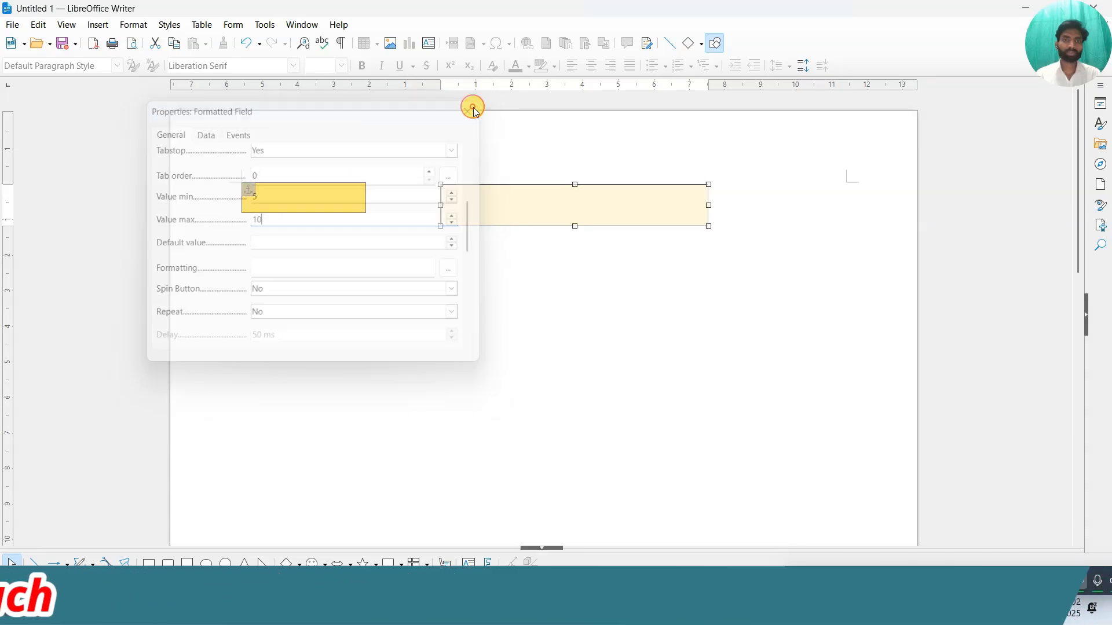
Leave design mode and test the field with 2 and 12, outside the 5–10 range.
{"action": "left_click", "coordinate": [233, 26]}
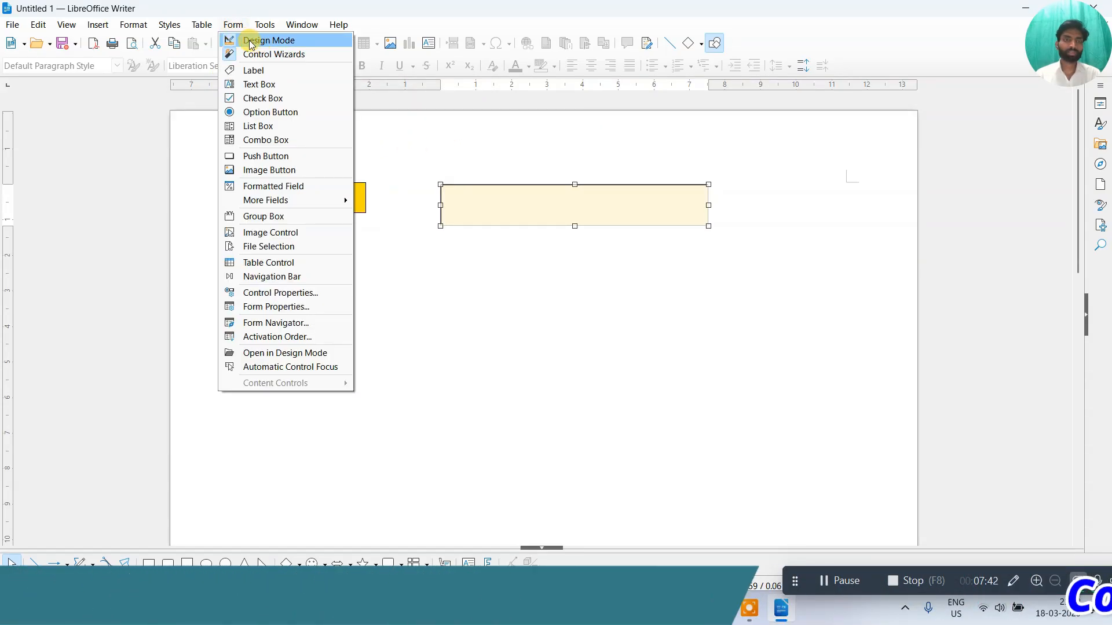
{"action": "left_click", "coordinate": [248, 41]}
{"action": "left_click", "coordinate": [480, 206]}
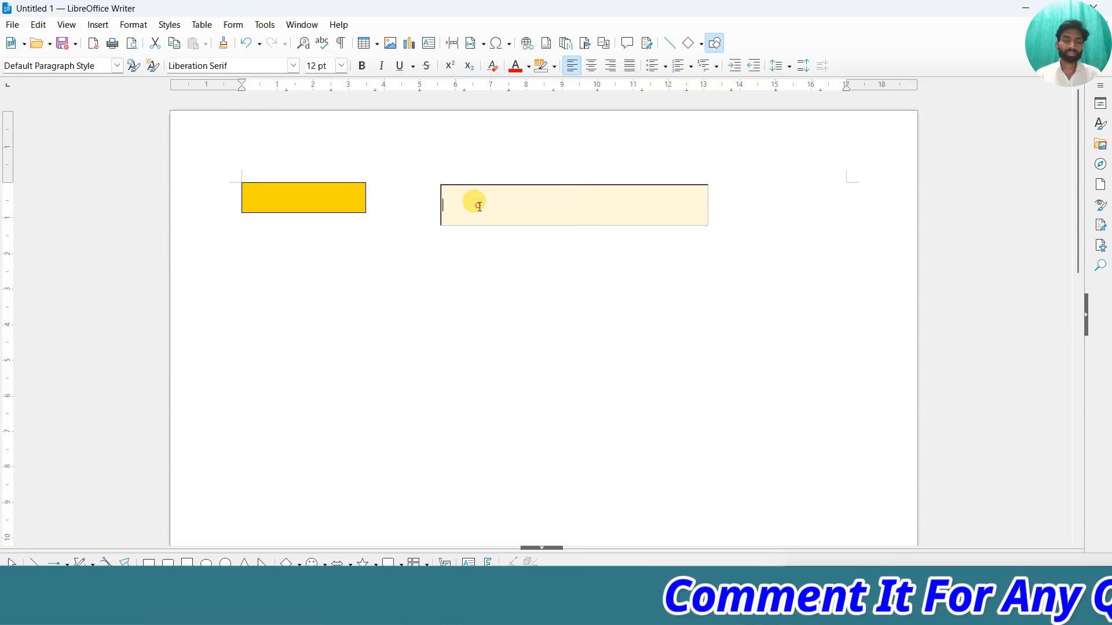
{"action": "type", "text": "2"}
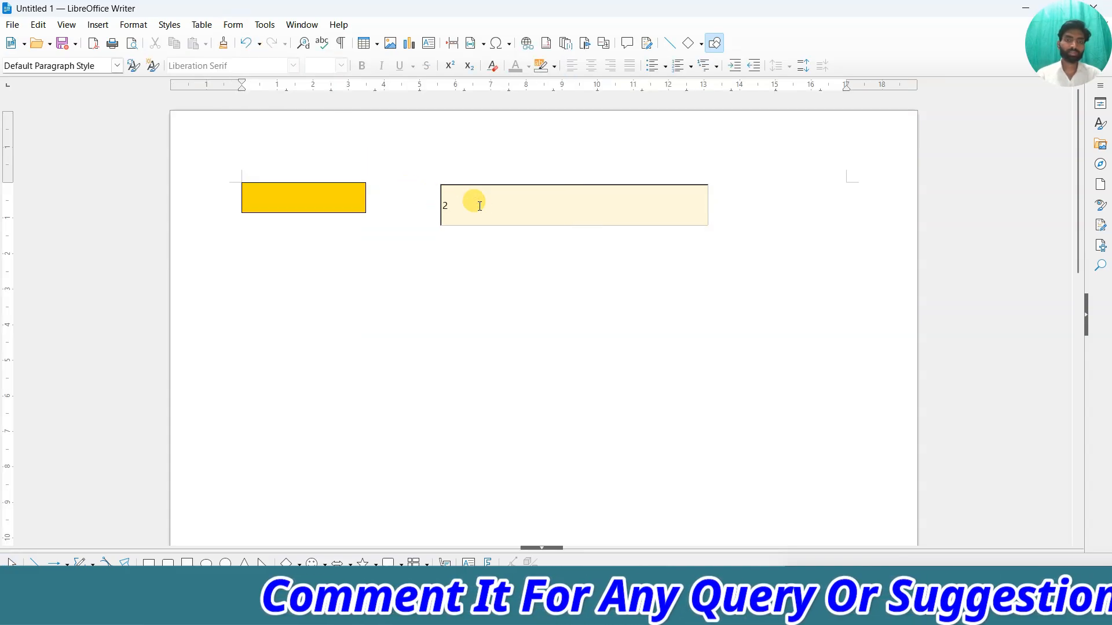
{"action": "left_click", "coordinate": [484, 292]}
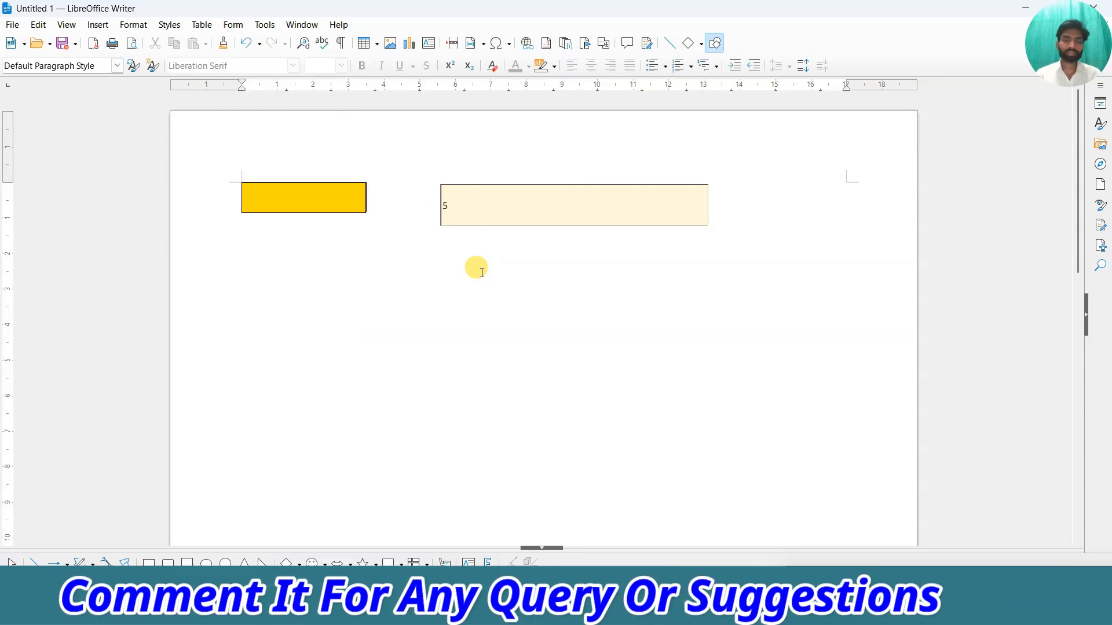
{"action": "left_click", "coordinate": [453, 206]}
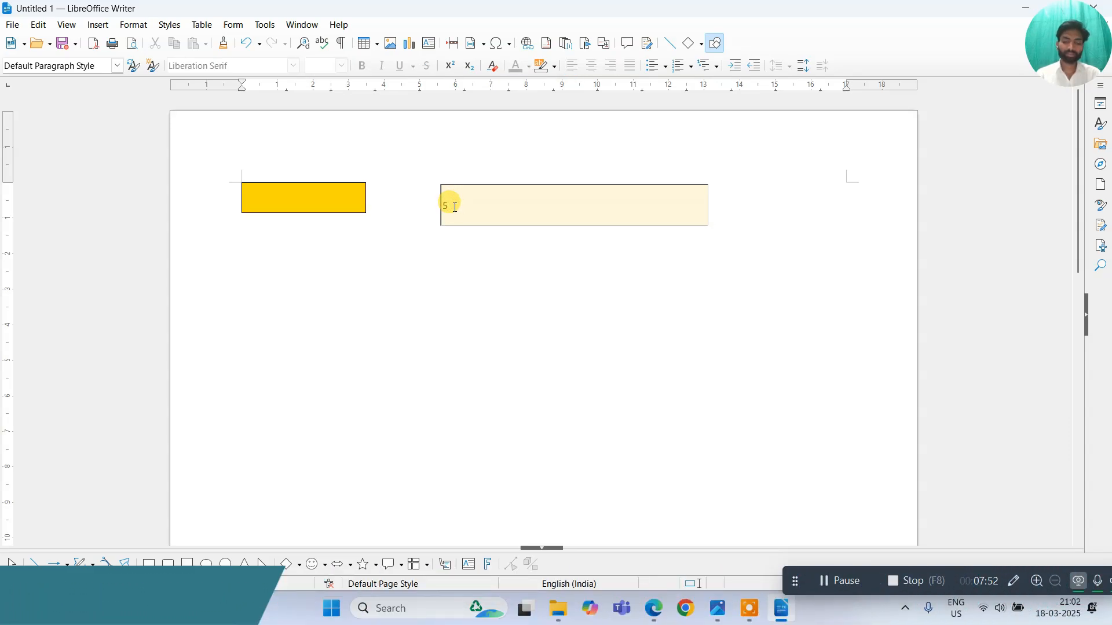
{"action": "key", "text": "BackSpace"}
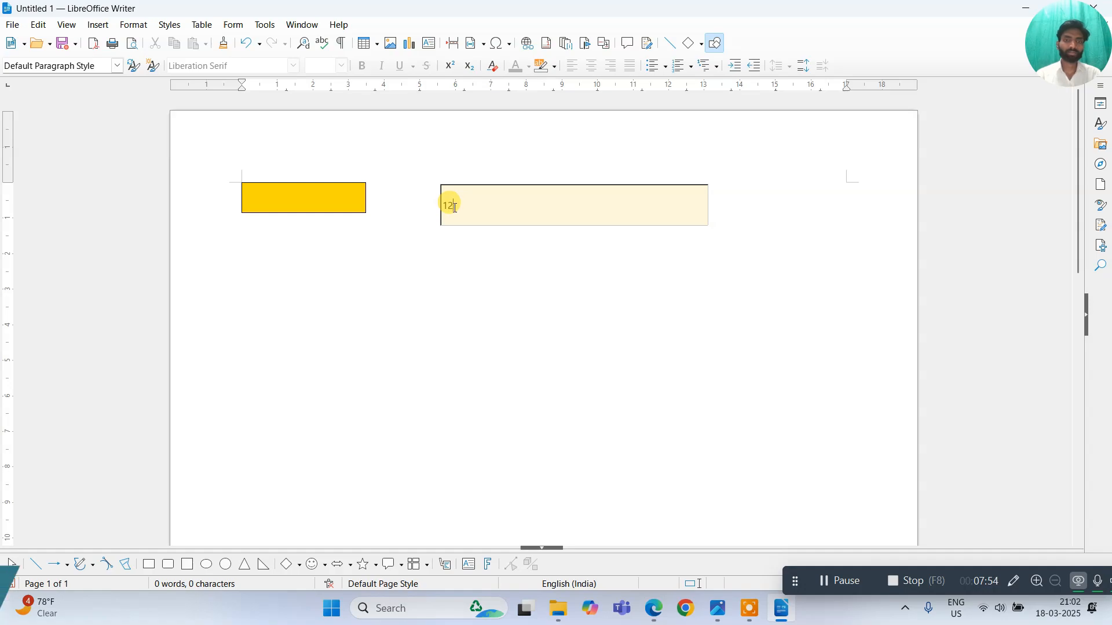
{"action": "left_click", "coordinate": [442, 290]}
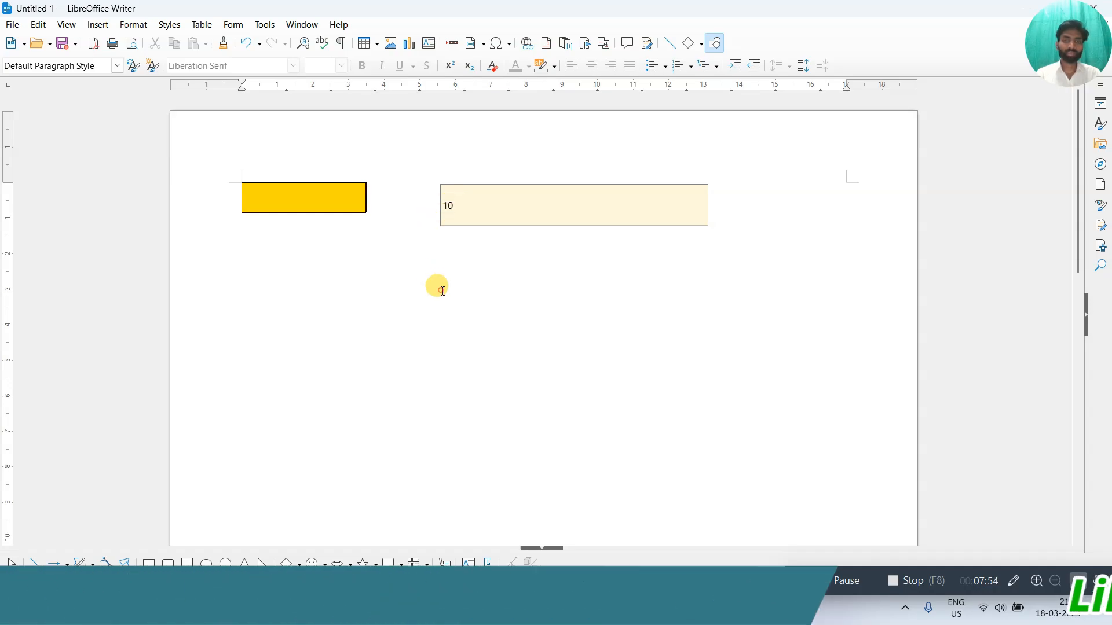
Enter 8, a value inside the 5–10 range, into the field.
{"action": "left_click", "coordinate": [479, 205]}
{"action": "key", "text": "BackSpace"}
{"action": "key", "text": "BackSpace"}
{"action": "type", "text": "8"}
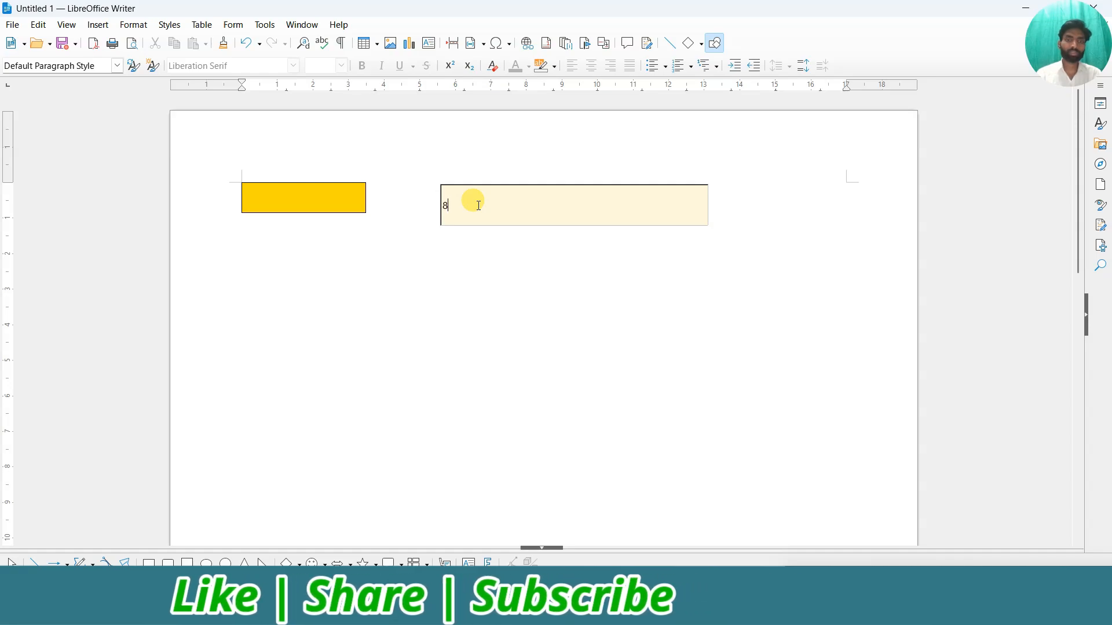
{"action": "left_click", "coordinate": [472, 272]}
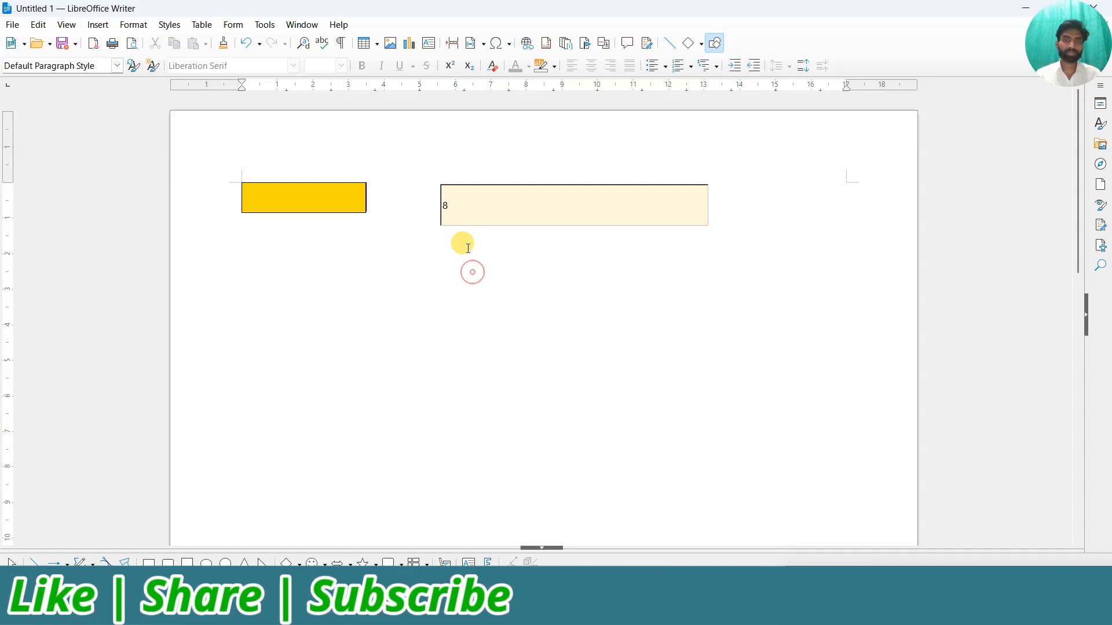
{"action": "left_click", "coordinate": [453, 183]}
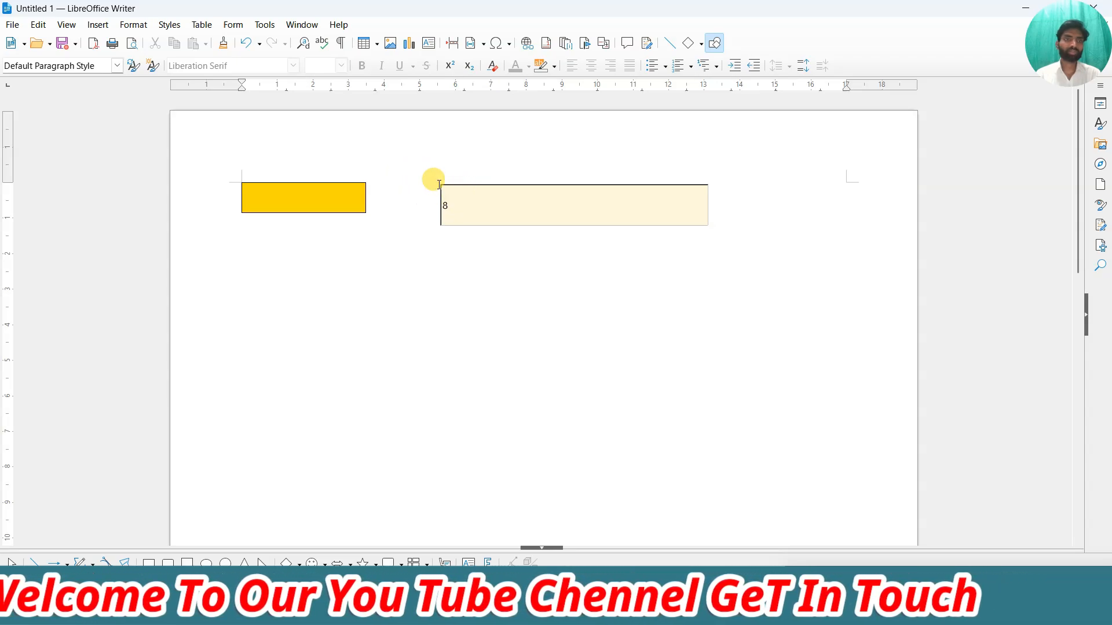
{"action": "left_click", "coordinate": [231, 25]}
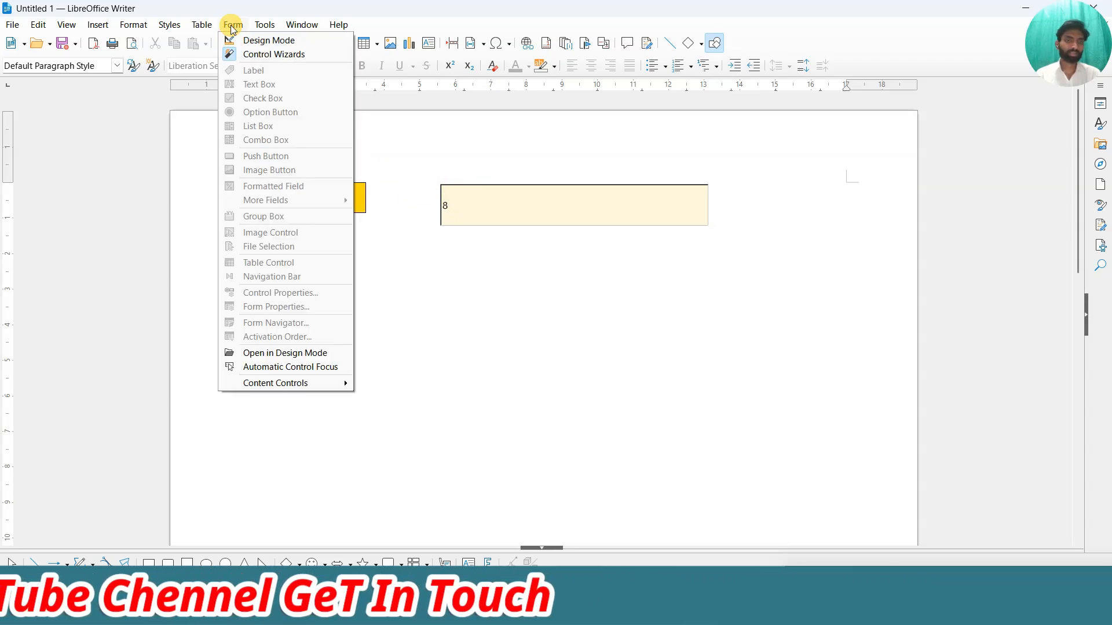
Re-enable design mode and deselect the form controls.
{"action": "left_click", "coordinate": [262, 40]}
{"action": "left_click", "coordinate": [370, 161]}
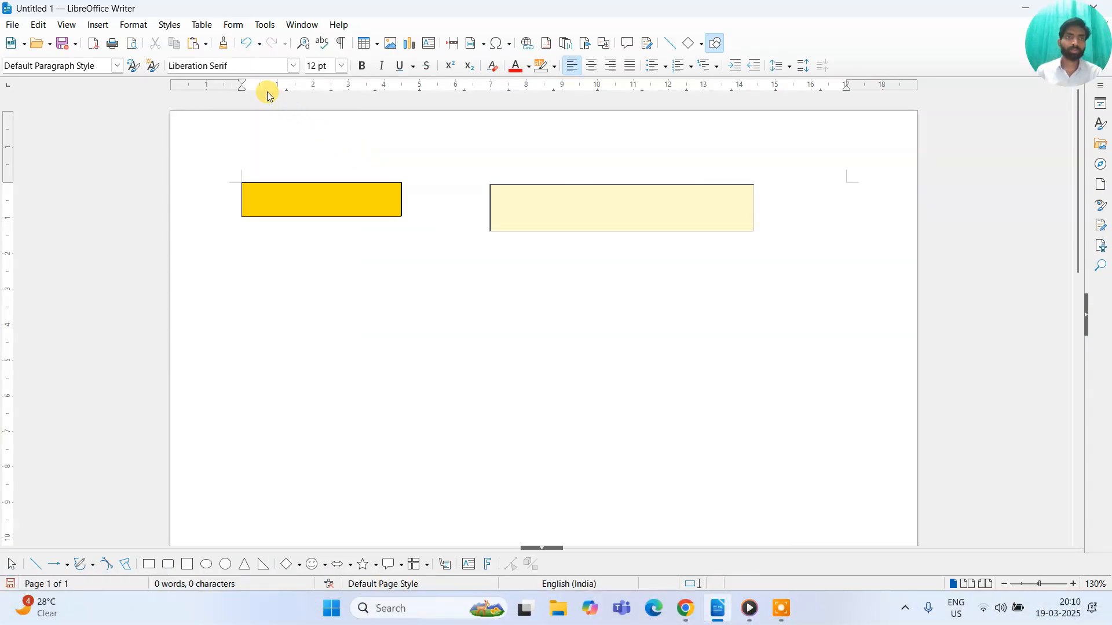
{"action": "left_click", "coordinate": [227, 26]}
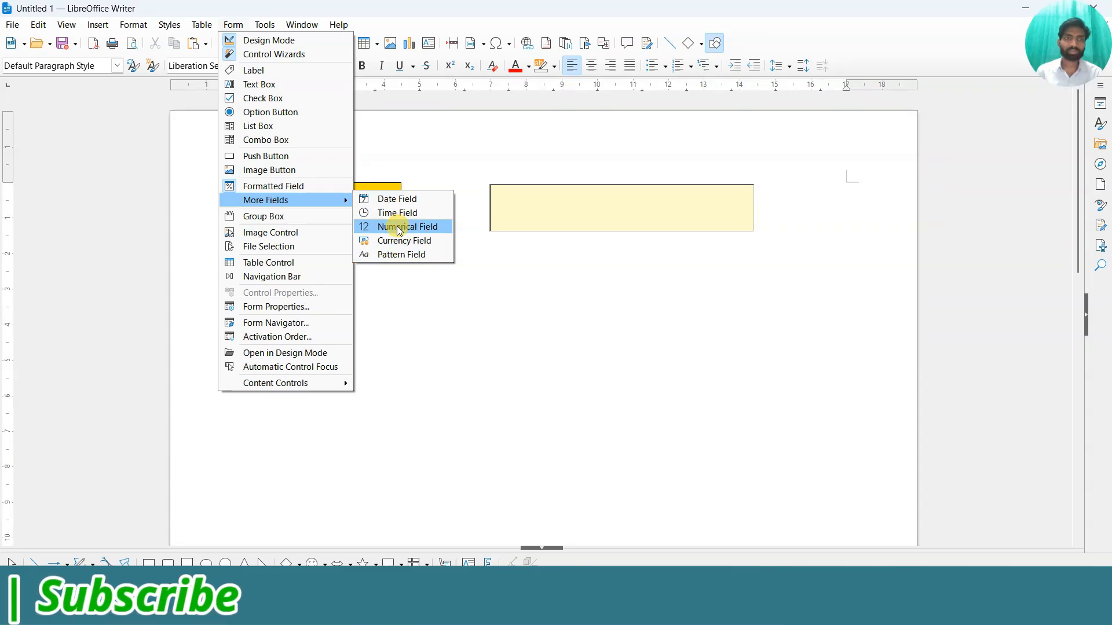
Draw a date field below the yellow box and add a 'Date' label above it.
{"action": "left_click", "coordinate": [396, 200]}
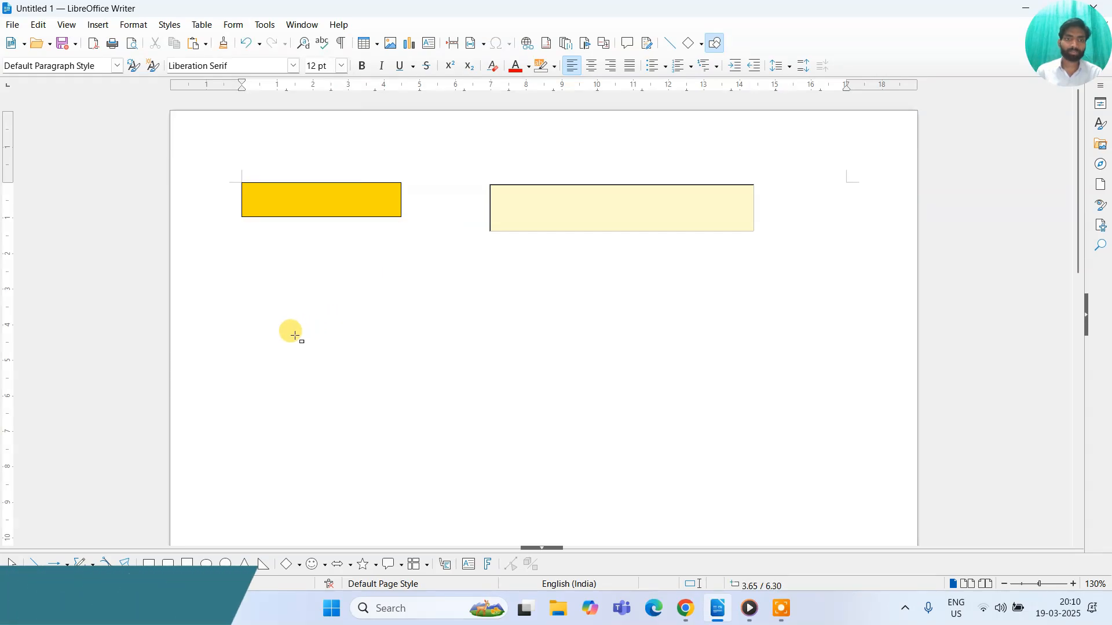
{"action": "mouse_move", "coordinate": [391, 359]}
{"action": "left_mouse_down"}
{"action": "mouse_move", "coordinate": [415, 355]}
{"action": "mouse_move", "coordinate": [401, 368]}
{"action": "left_mouse_up"}
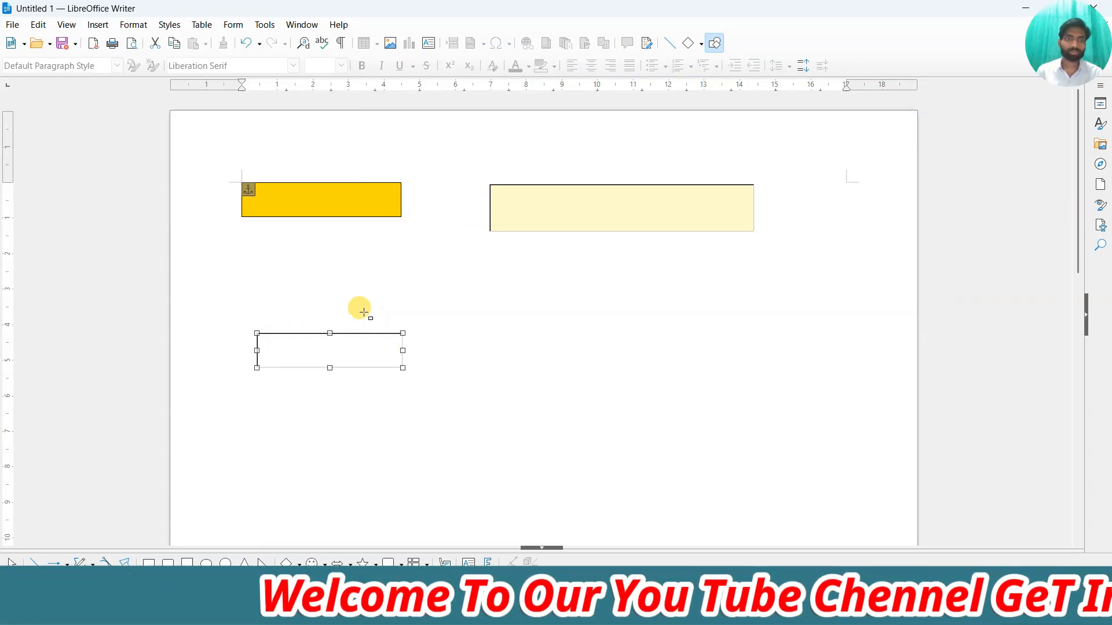
{"action": "left_click", "coordinate": [231, 24]}
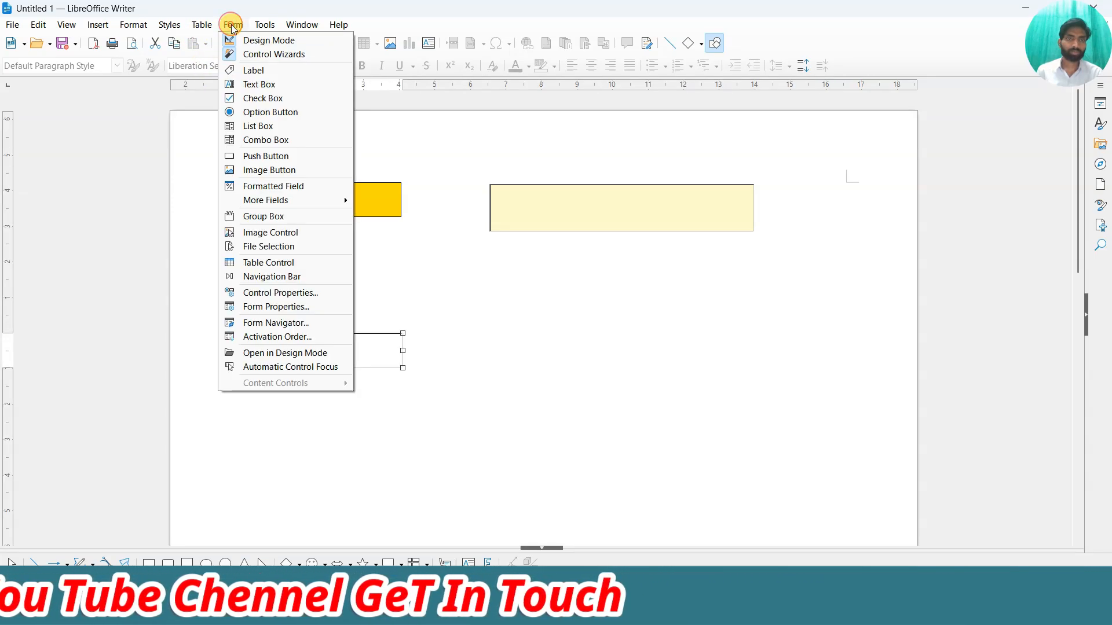
{"action": "left_click", "coordinate": [242, 72]}
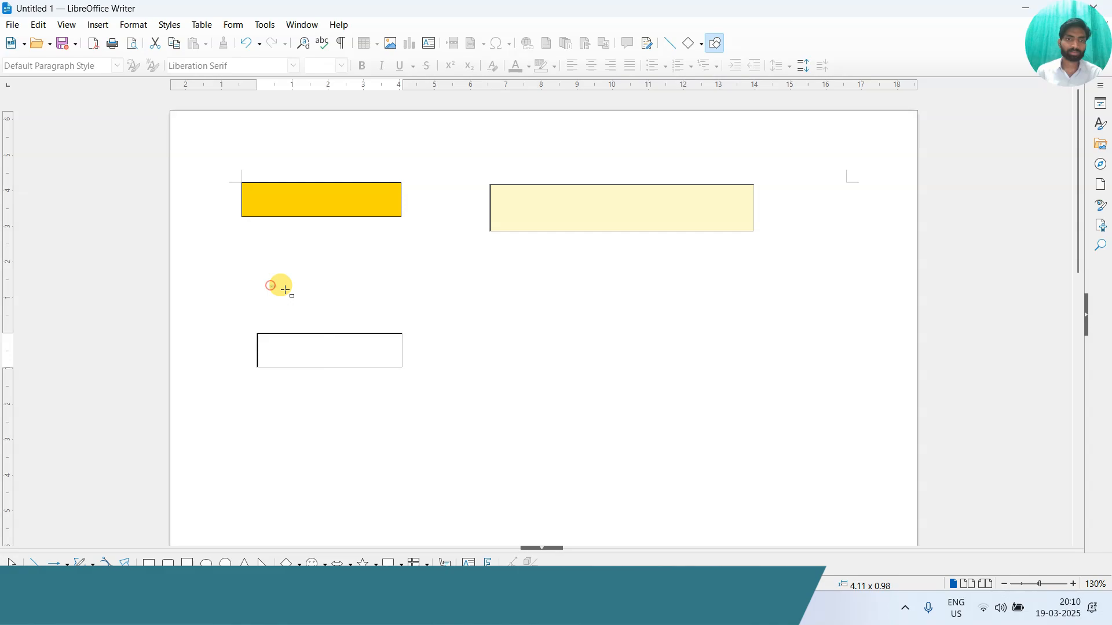
{"action": "left_click_drag", "start_coordinate": [271, 286], "coordinate": [386, 306]}
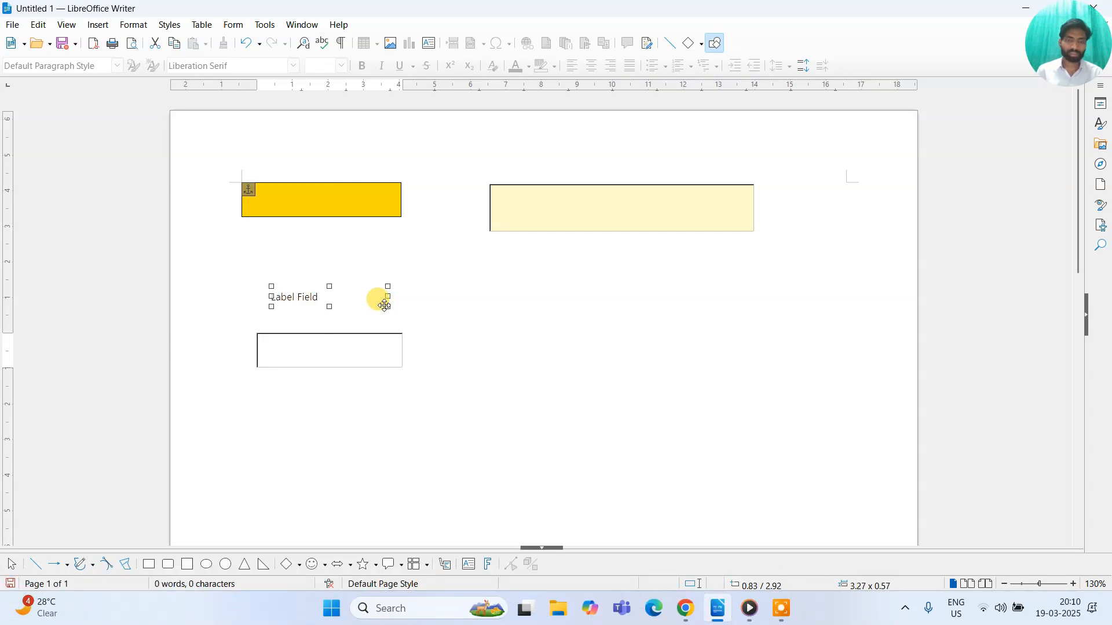
{"action": "double_click", "coordinate": [385, 305]}
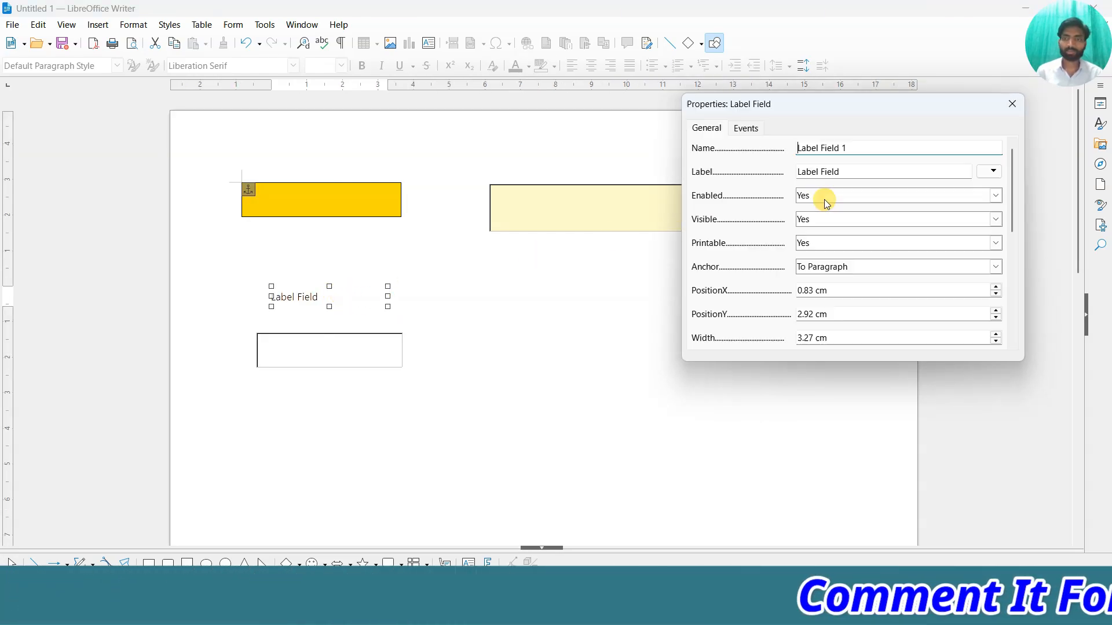
{"action": "left_click_drag", "start_coordinate": [868, 172], "coordinate": [786, 170]}
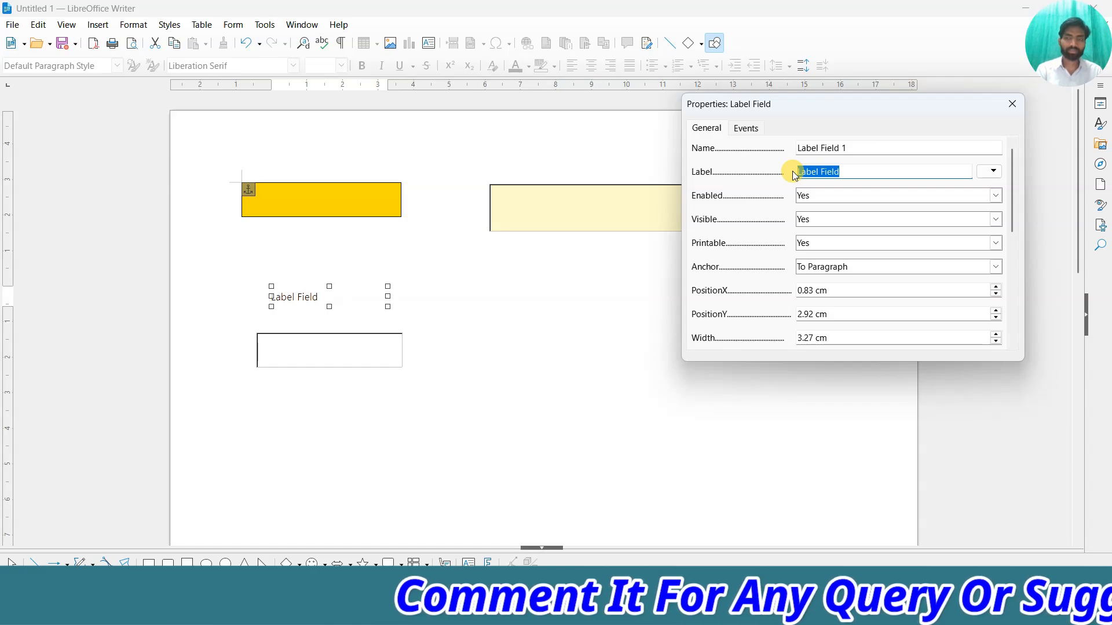
{"action": "type", "text": "Das"}
{"action": "key", "text": "BackSpace"}
{"action": "type", "text": "te"}
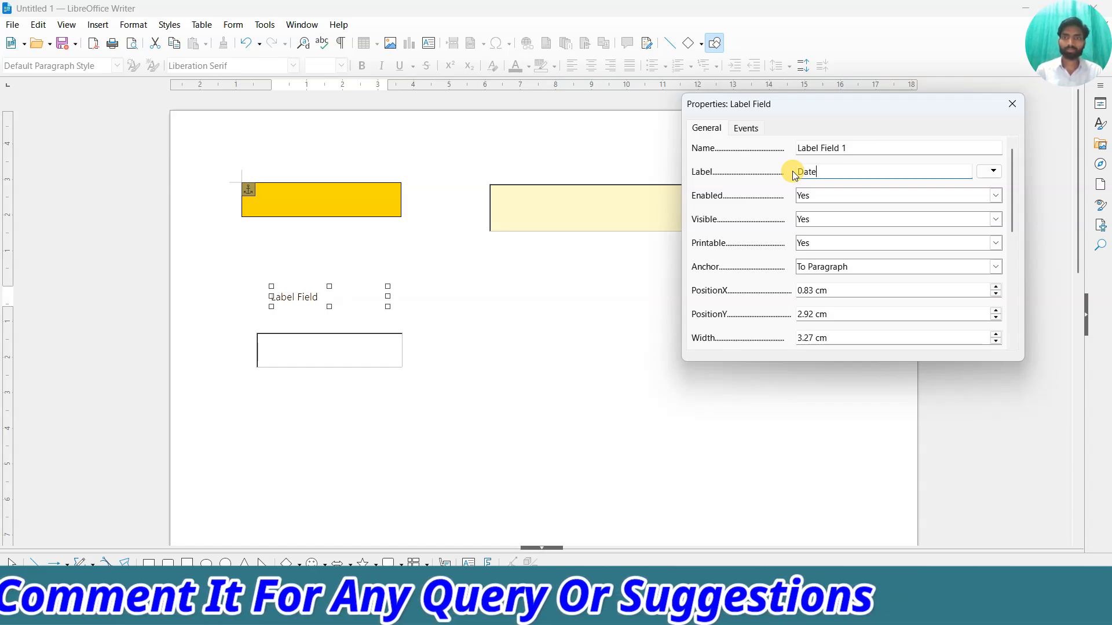
{"action": "left_click", "coordinate": [1012, 103]}
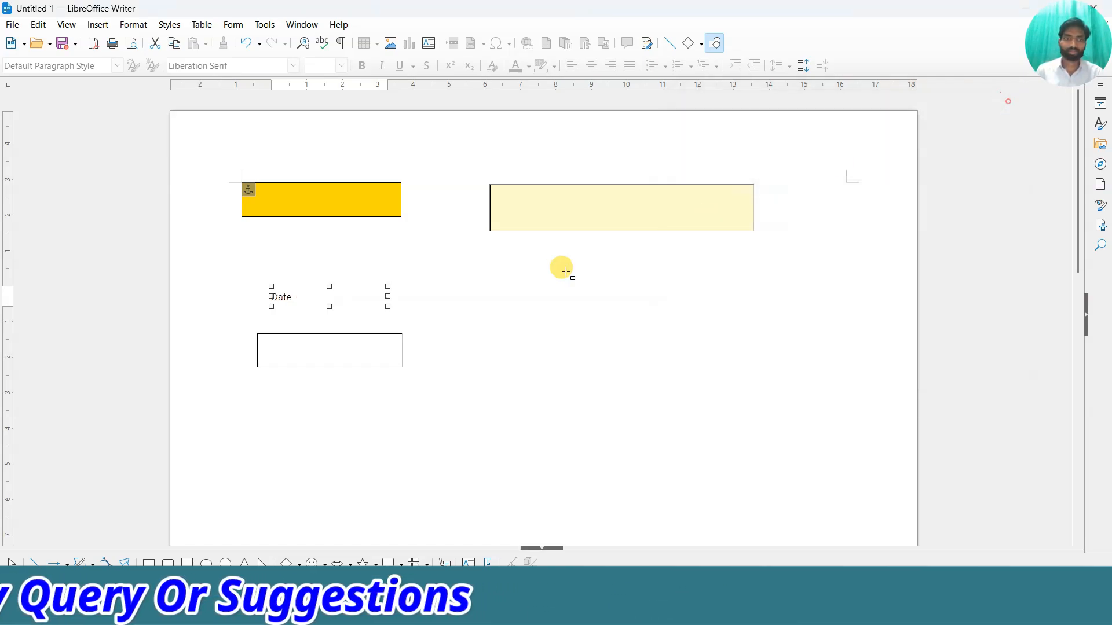
Draw a time field to the right of the date field.
{"action": "left_click", "coordinate": [237, 26]}
{"action": "mouse_move", "coordinate": [293, 201]}
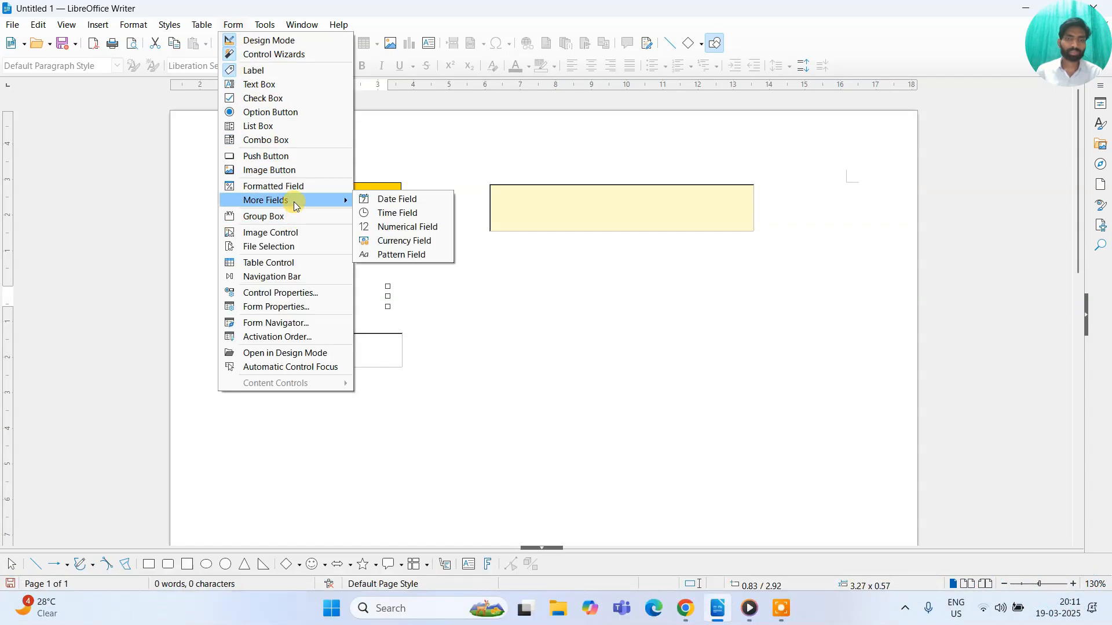
{"action": "left_click", "coordinate": [387, 213]}
{"action": "mouse_move", "coordinate": [476, 331]}
{"action": "left_mouse_down"}
{"action": "mouse_move", "coordinate": [585, 367]}
{"action": "mouse_move", "coordinate": [646, 370]}
{"action": "left_mouse_up"}
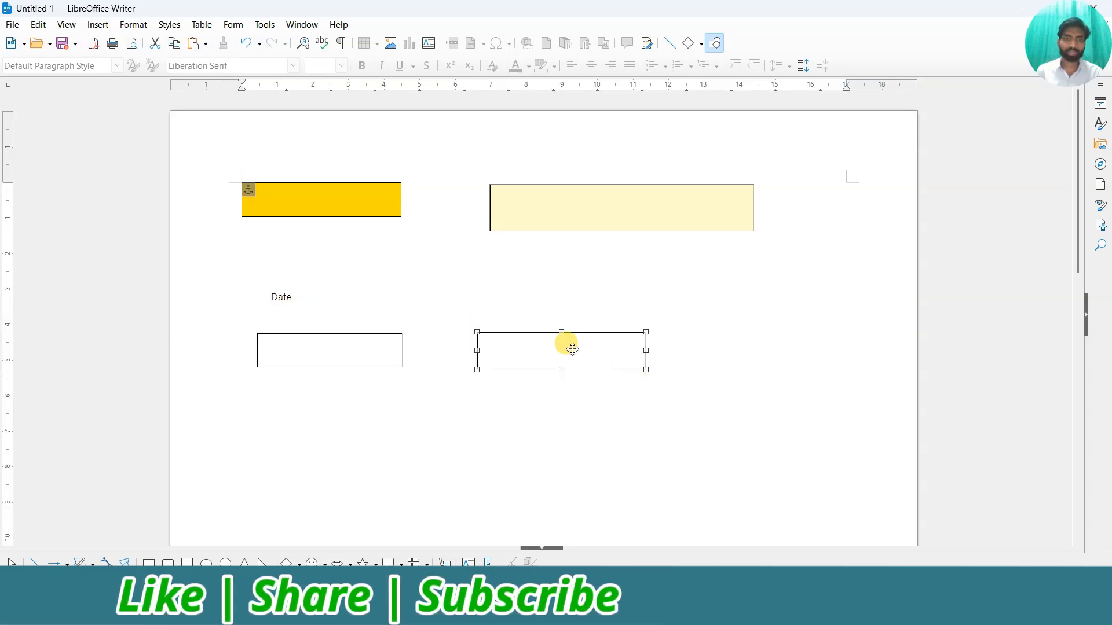
Add a label above the time field and set its caption to 'Time'.
{"action": "left_click", "coordinate": [233, 25]}
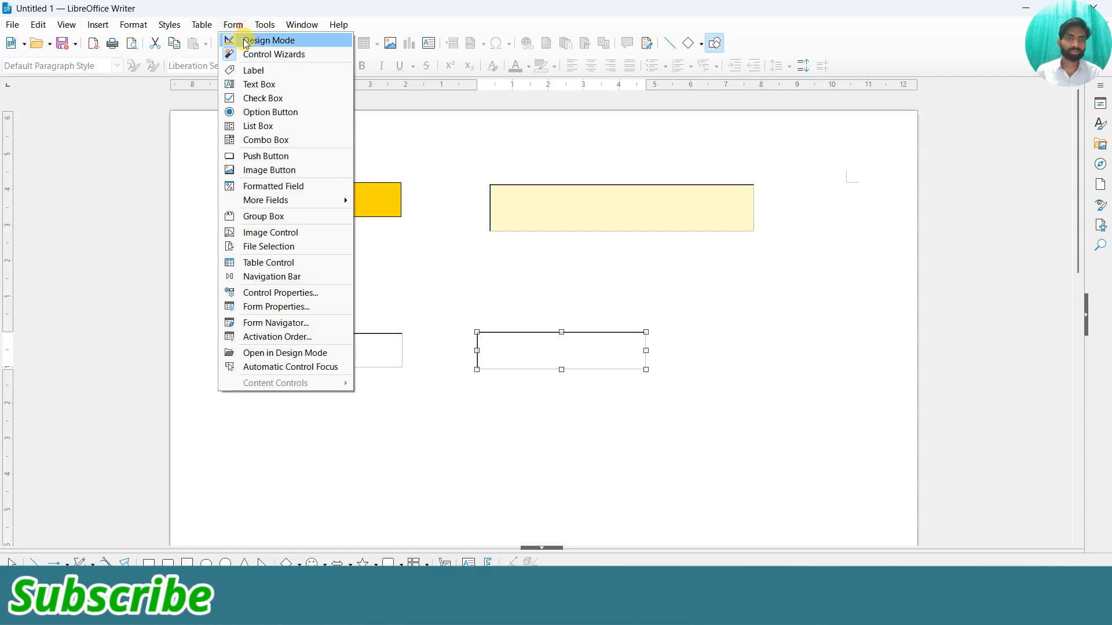
{"action": "left_click", "coordinate": [258, 73]}
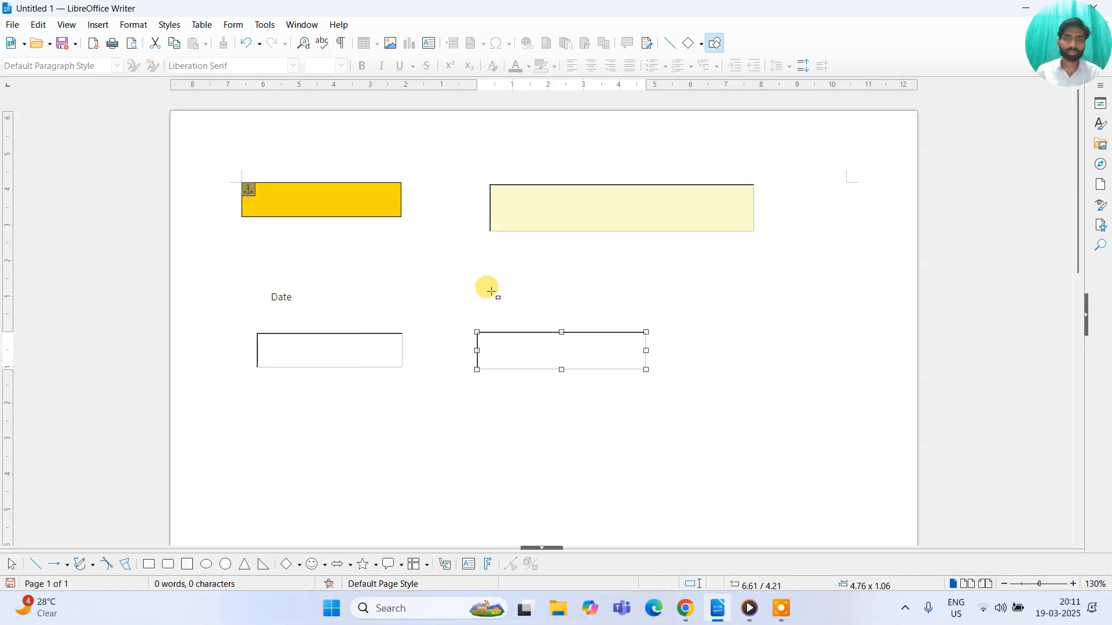
{"action": "left_click_drag", "start_coordinate": [631, 316], "coordinate": [631, 316]}
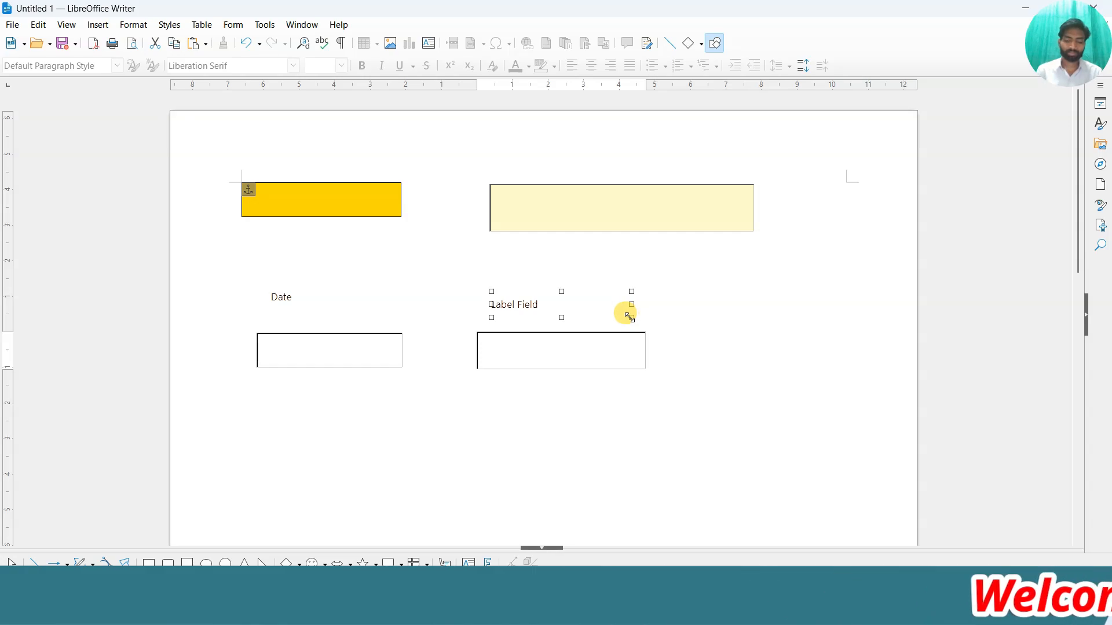
{"action": "double_click", "coordinate": [549, 307]}
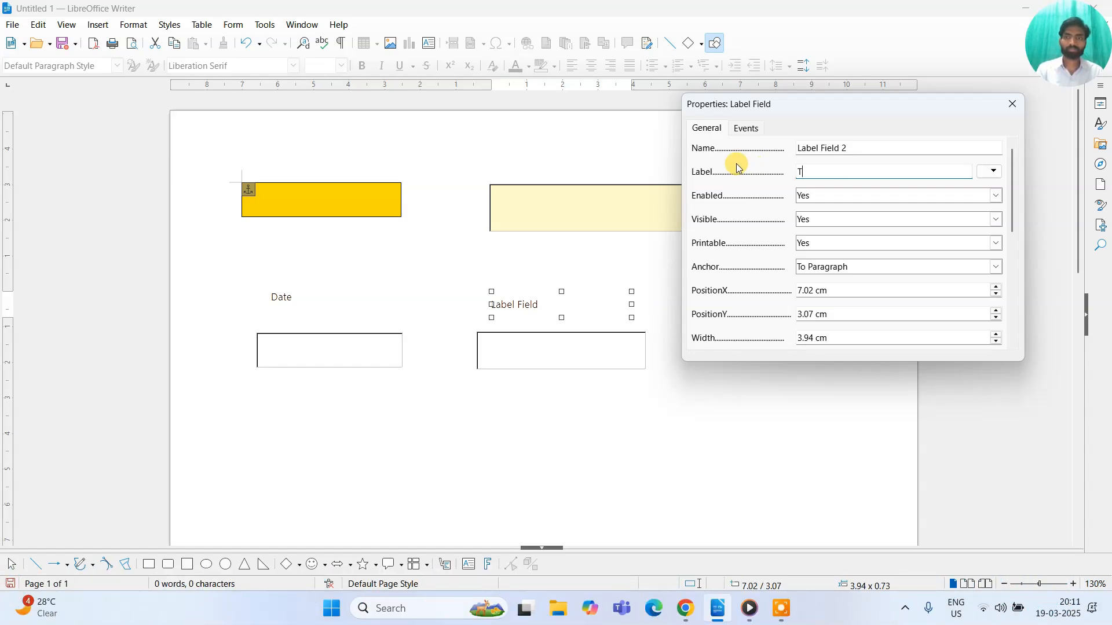
{"action": "type", "text": "Time"}
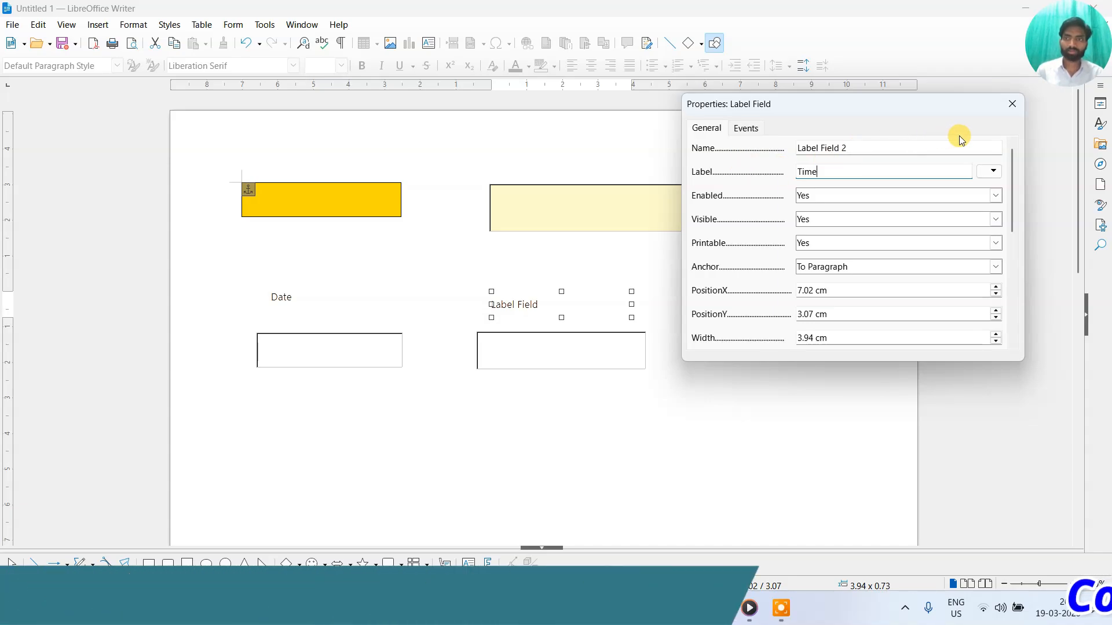
{"action": "left_click", "coordinate": [1012, 103]}
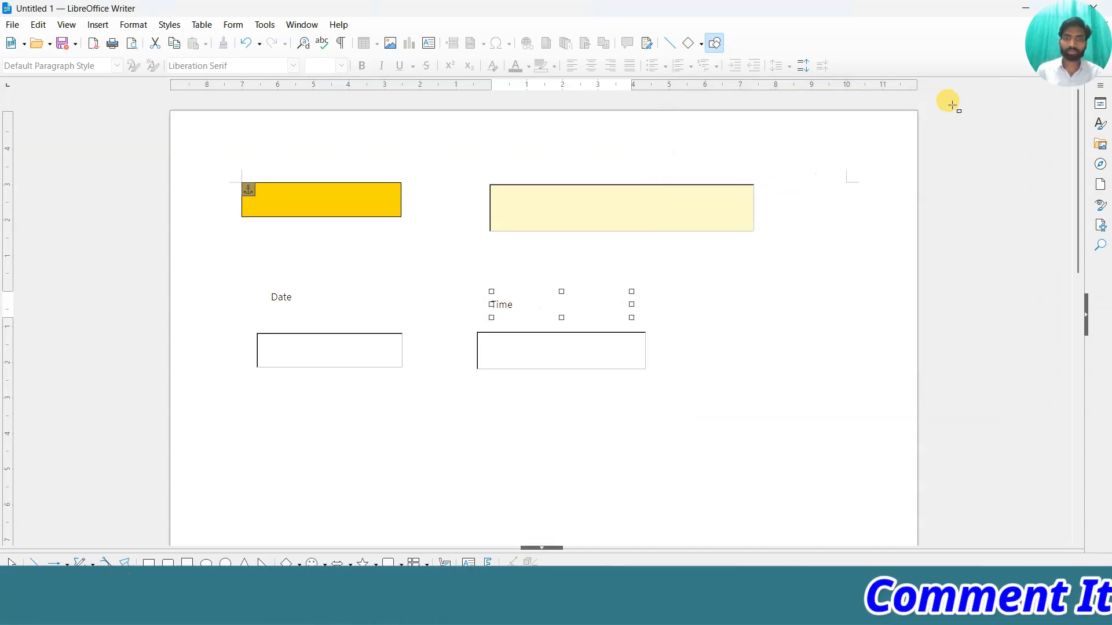
{"action": "left_click", "coordinate": [244, 26]}
Draw a numerical field below the date field.
{"action": "mouse_move", "coordinate": [276, 204]}
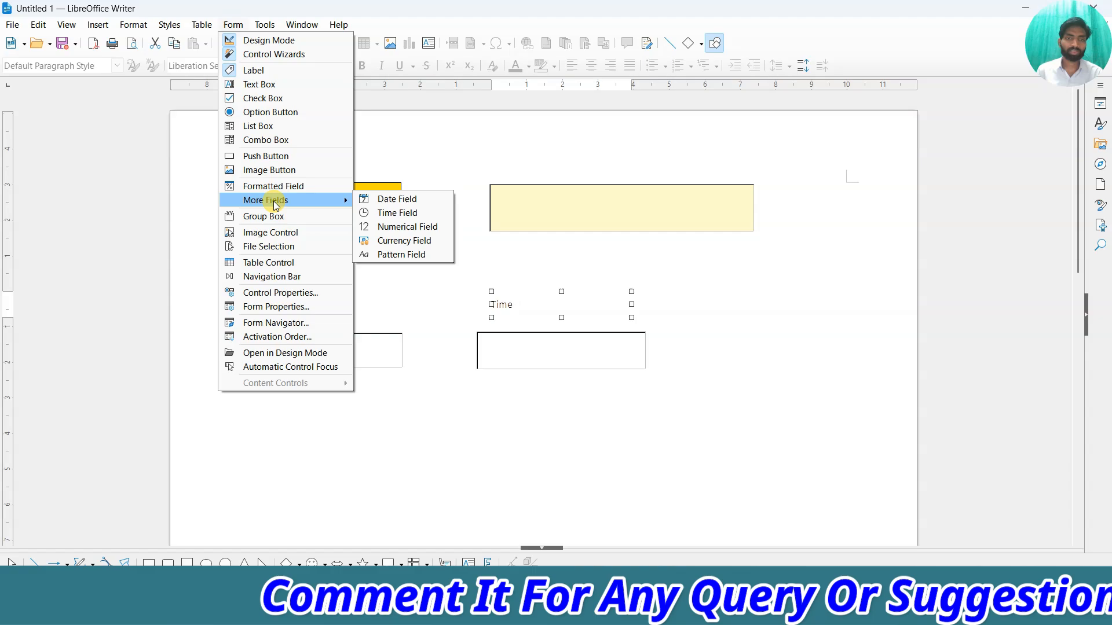
{"action": "left_click", "coordinate": [412, 228]}
{"action": "scroll", "coordinate": [446, 307], "scroll_direction": "down", "scroll_amount": 3}
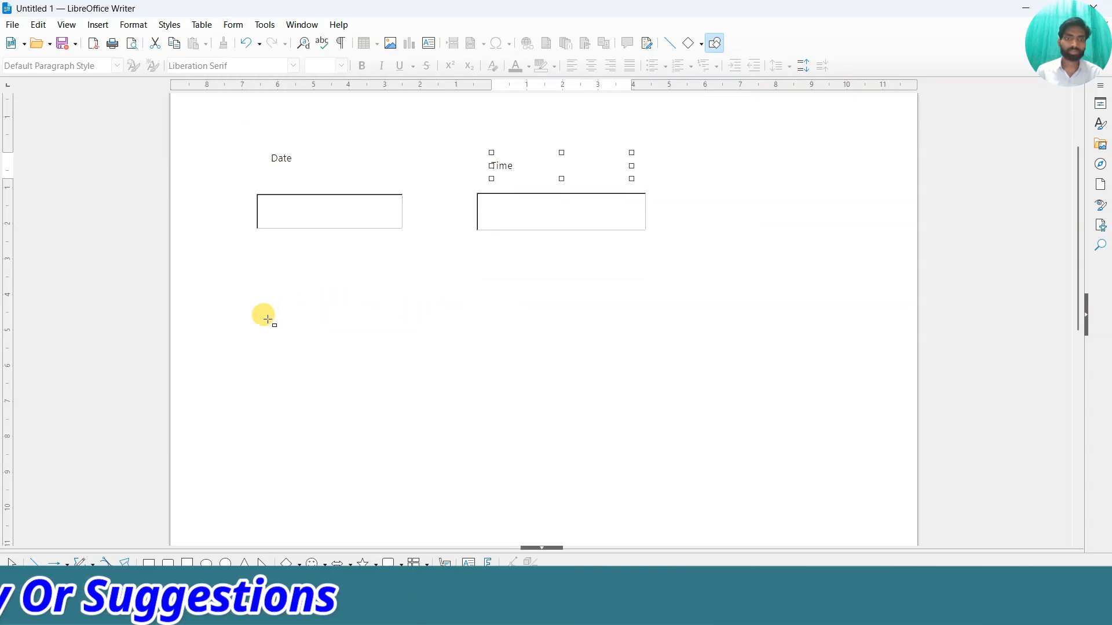
{"action": "left_click_drag", "start_coordinate": [420, 338], "coordinate": [419, 338]}
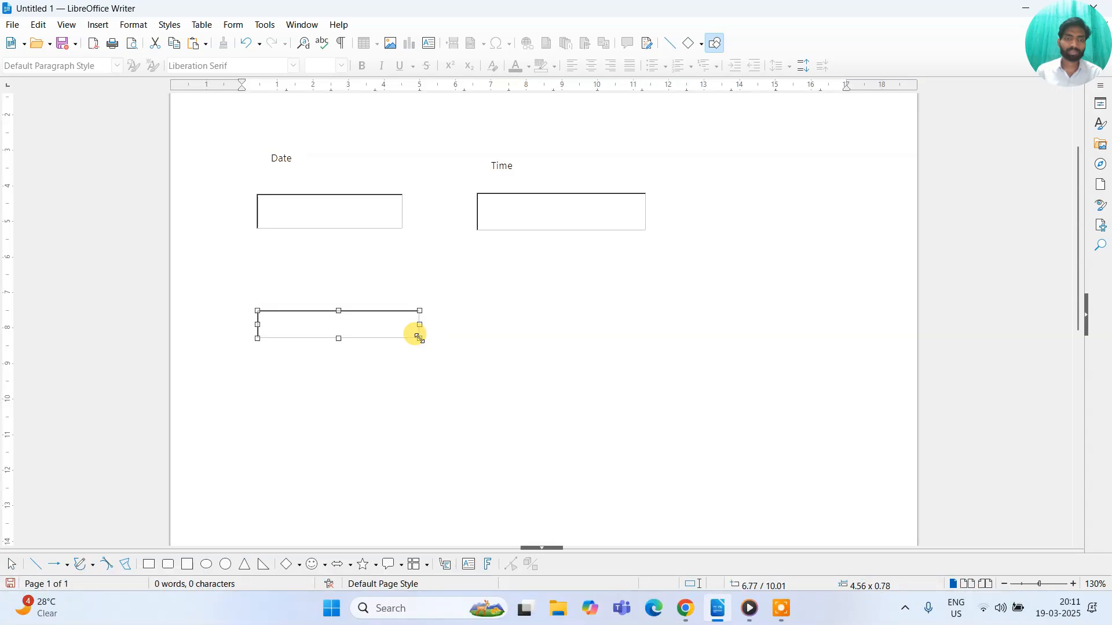
Add a label above the numerical field and set its caption to 'numerical'.
{"action": "left_click", "coordinate": [232, 24]}
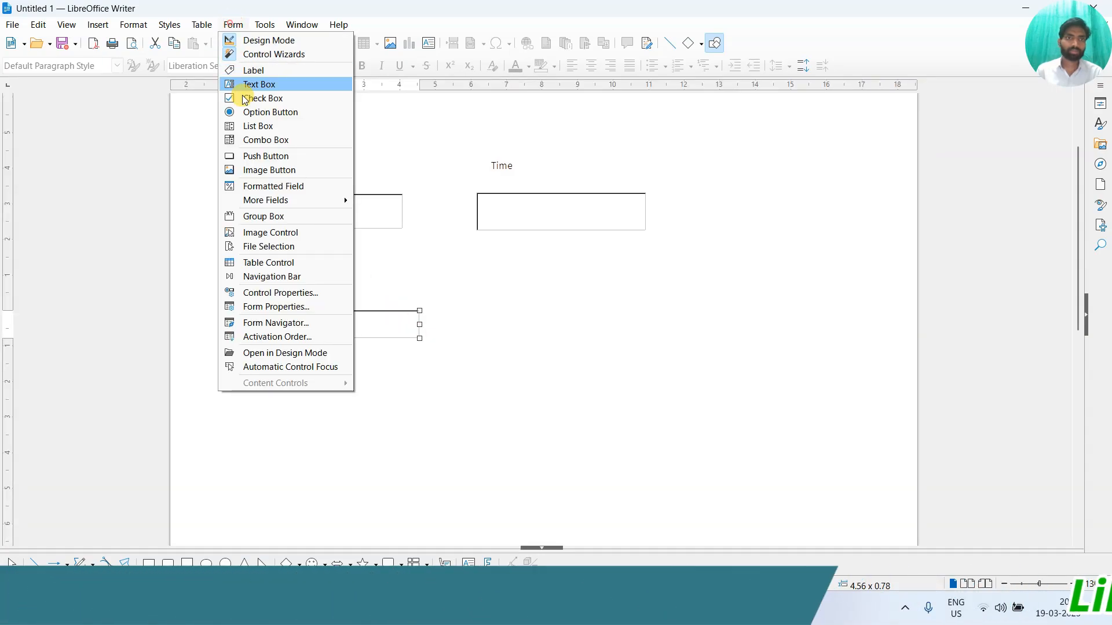
{"action": "left_click", "coordinate": [266, 71]}
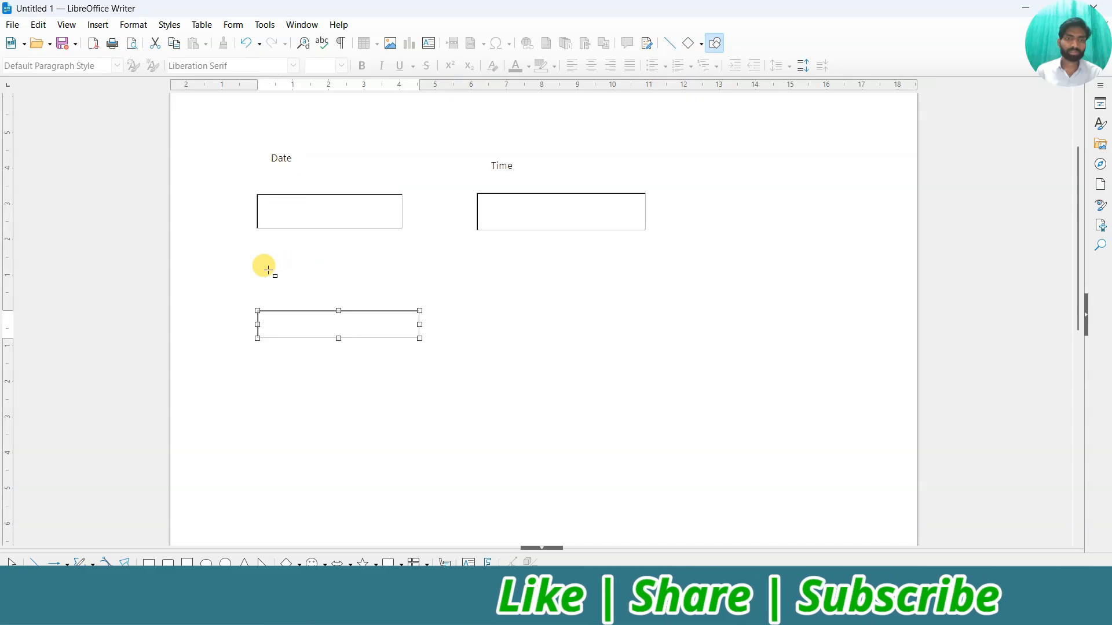
{"action": "left_click_drag", "start_coordinate": [268, 269], "coordinate": [407, 298]}
{"action": "double_click", "coordinate": [336, 280]}
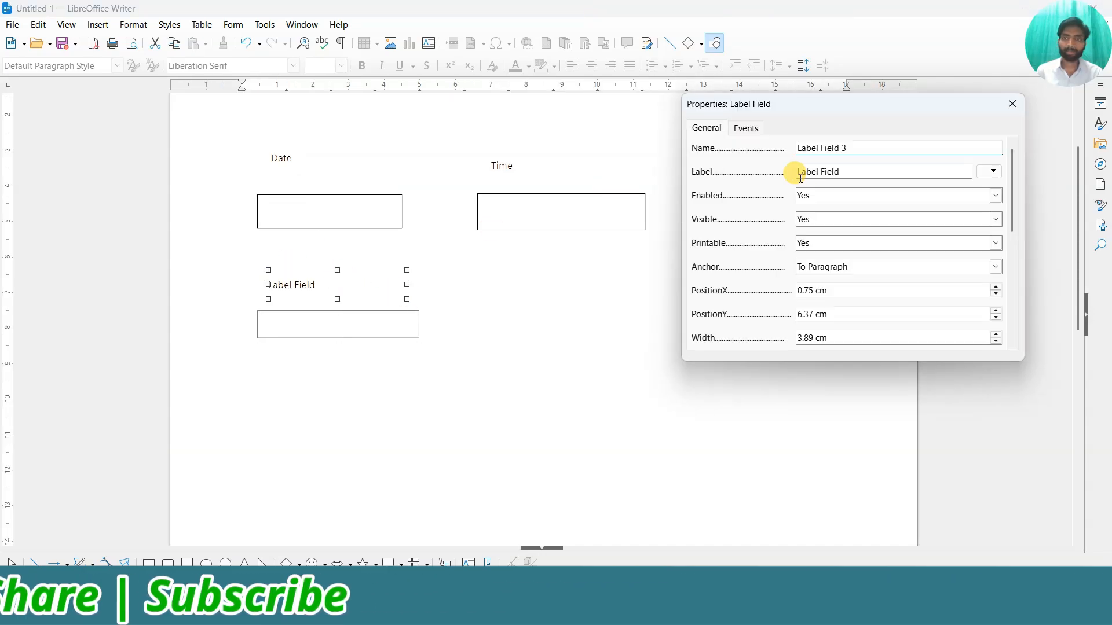
{"action": "left_click", "coordinate": [865, 169]}
{"action": "type", "text": "n"}
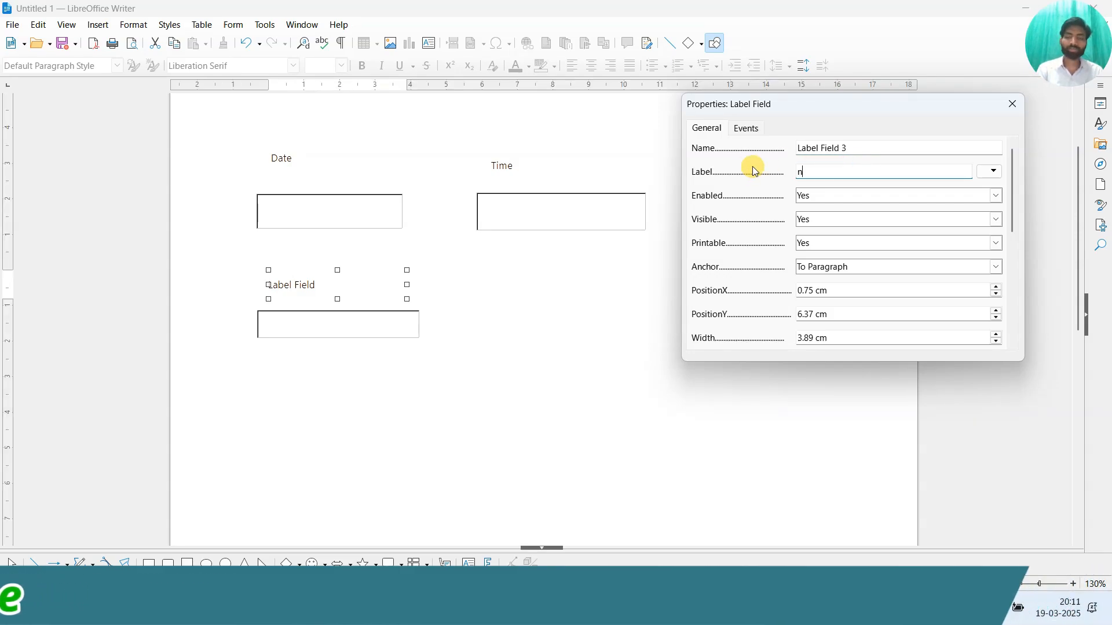
{"action": "type", "text": "umerical"}
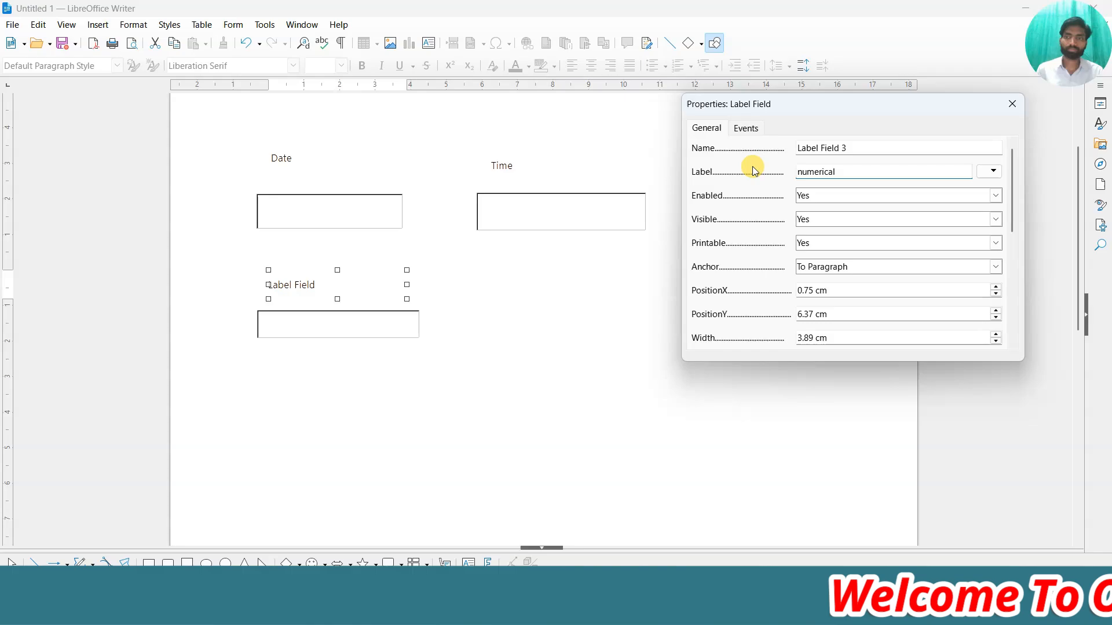
{"action": "left_click", "coordinate": [1012, 104]}
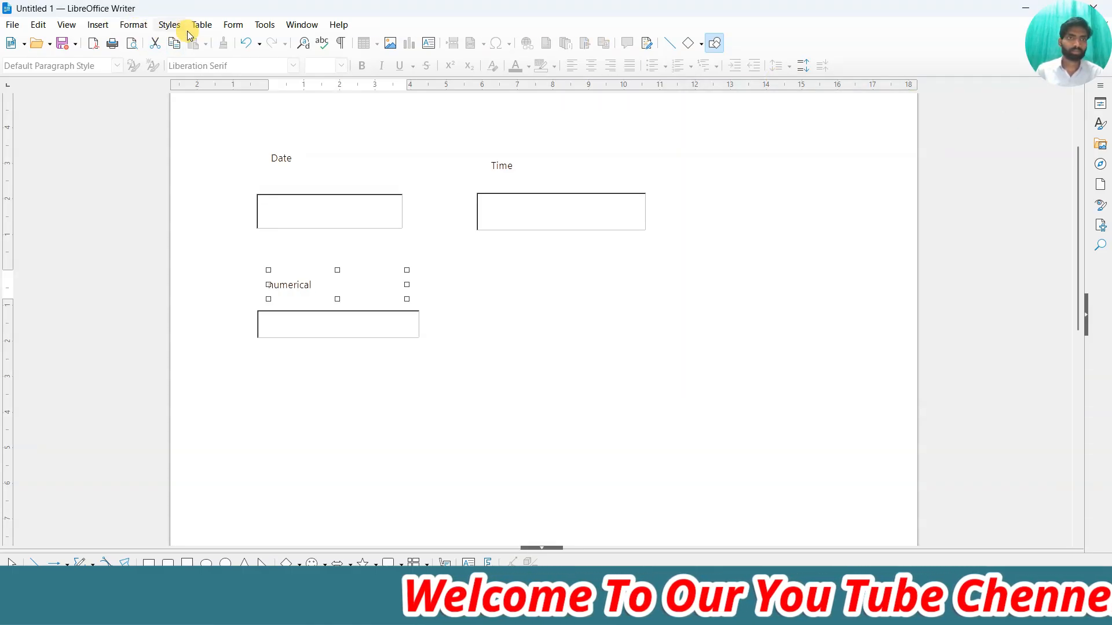
{"action": "left_click", "coordinate": [226, 29]}
Add a currency field and a 'currency' label above the right-hand box.
{"action": "mouse_move", "coordinate": [277, 199]}
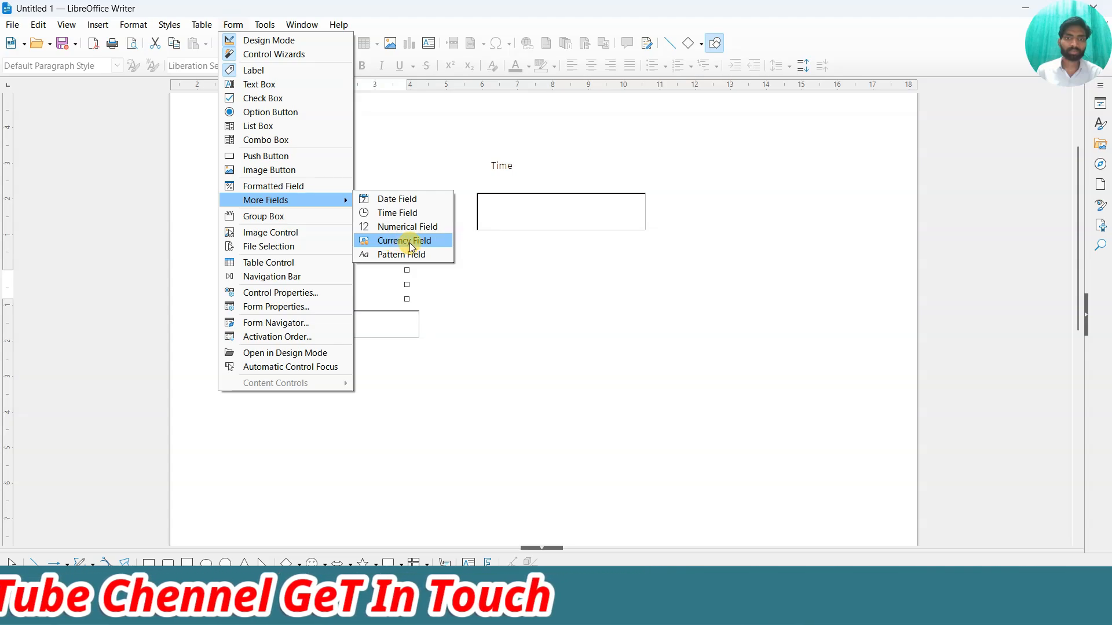
{"action": "left_click", "coordinate": [402, 240]}
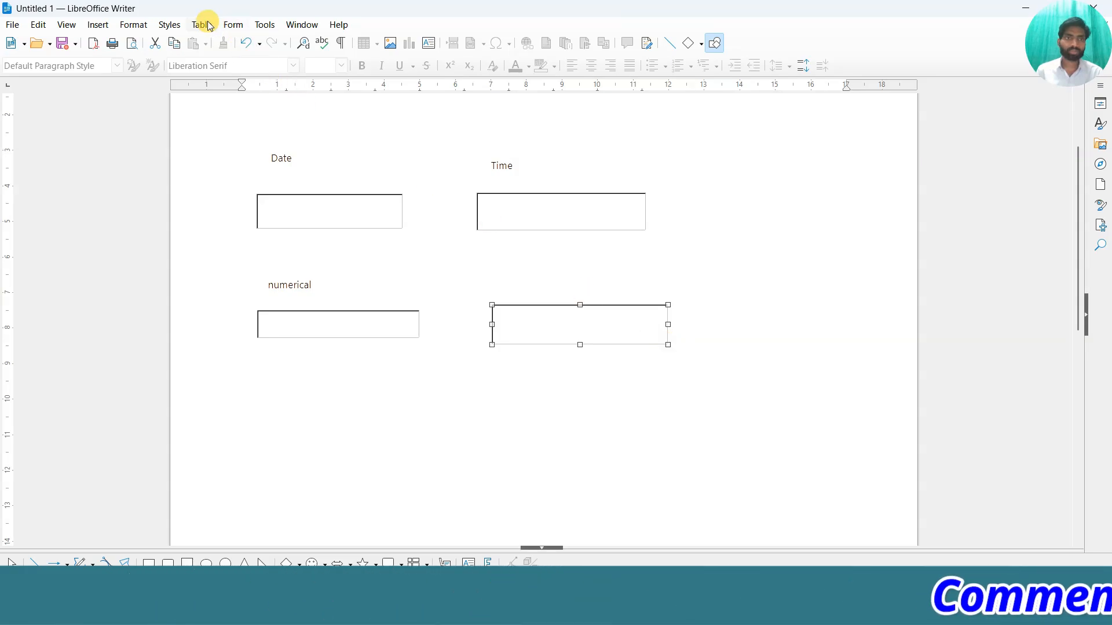
{"action": "left_click", "coordinate": [233, 24]}
{"action": "left_click", "coordinate": [251, 68]}
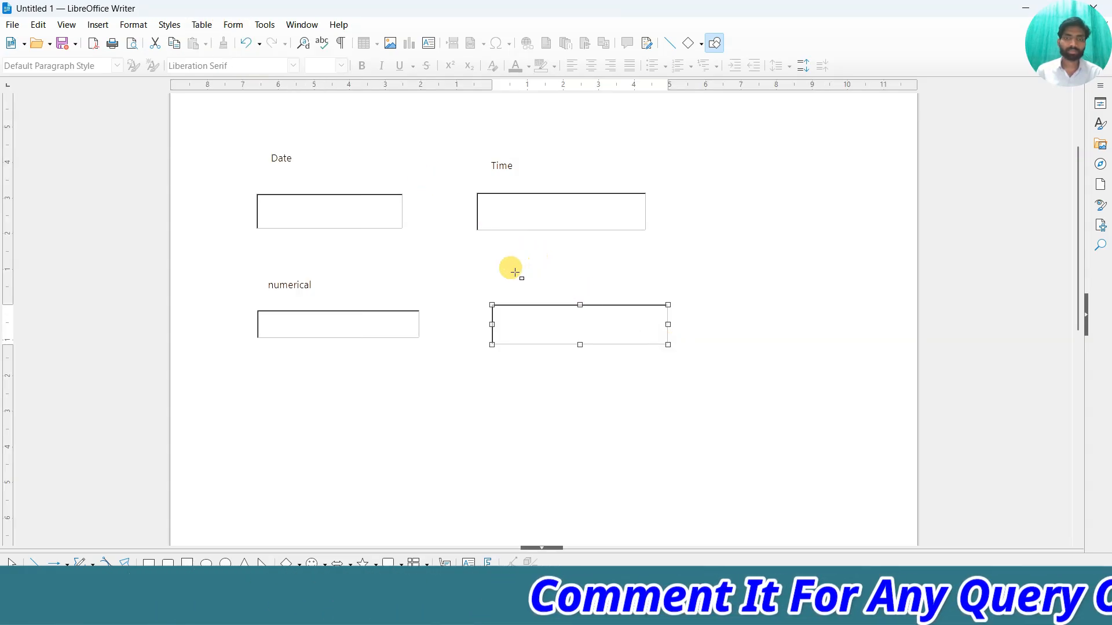
{"action": "left_click_drag", "start_coordinate": [501, 270], "coordinate": [663, 297]}
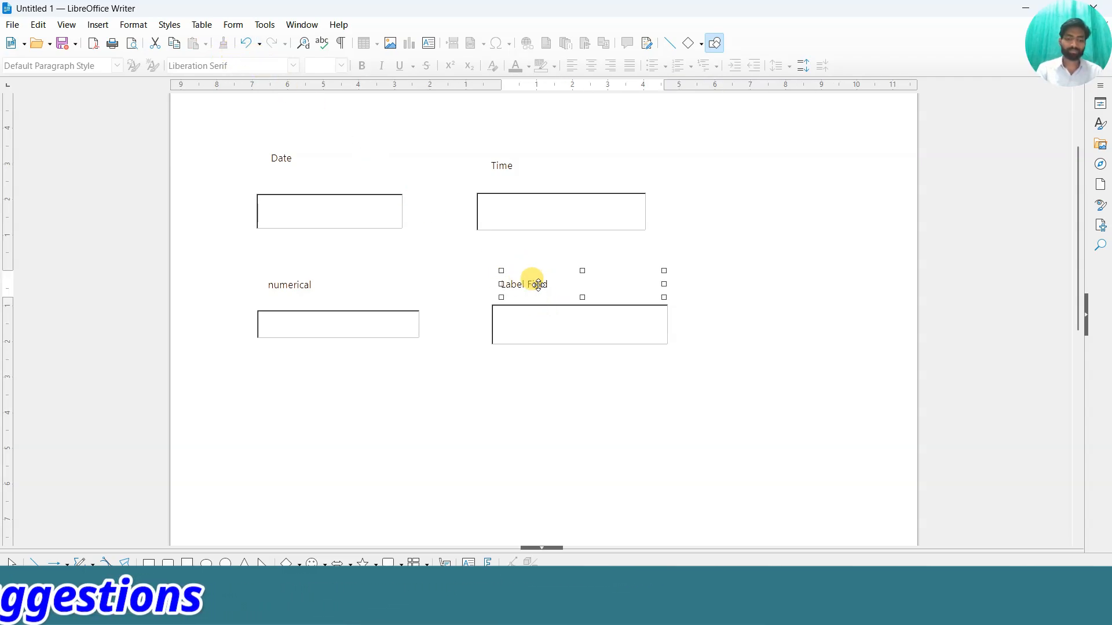
{"action": "double_click", "coordinate": [538, 284]}
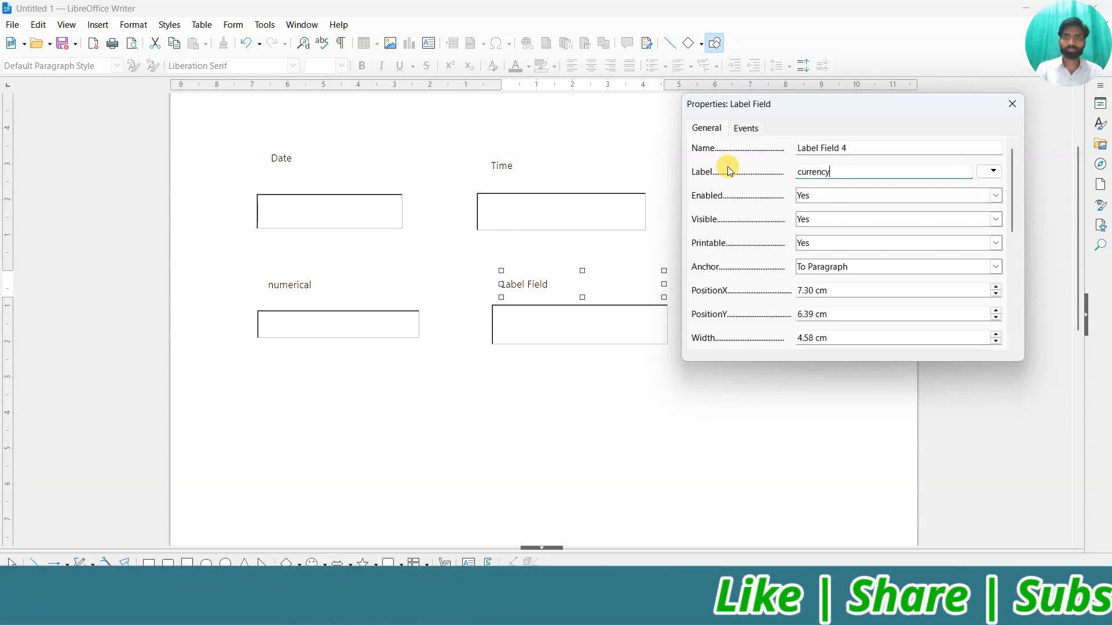
{"action": "left_click", "coordinate": [1011, 104]}
Draw a Pattern Field below the numerical and currency fields.
{"action": "left_click", "coordinate": [233, 24]}
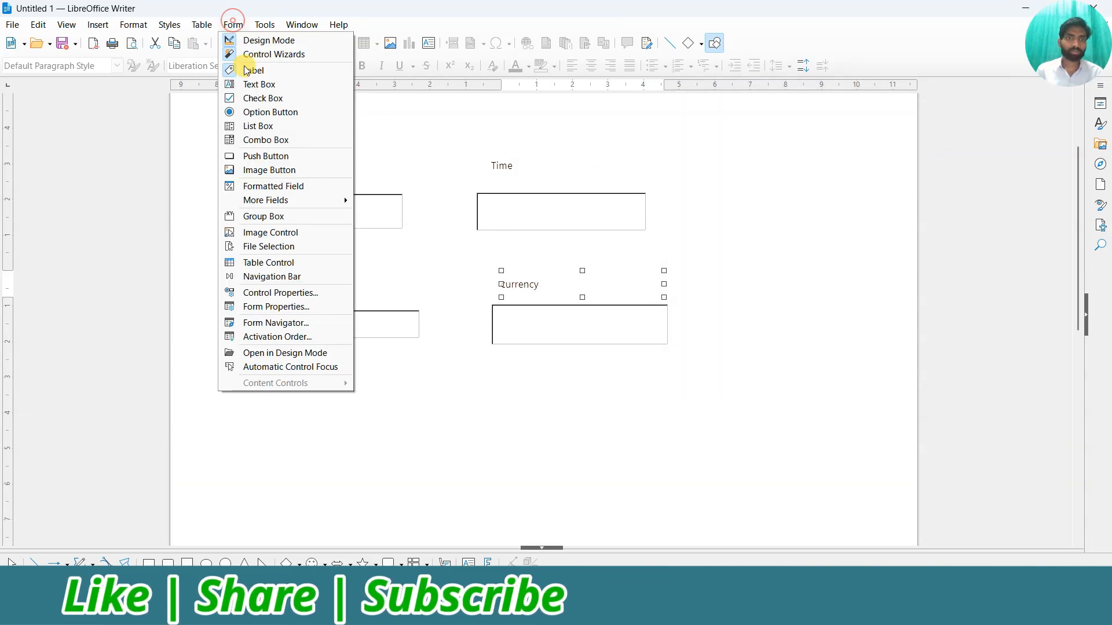
{"action": "mouse_move", "coordinate": [266, 200]}
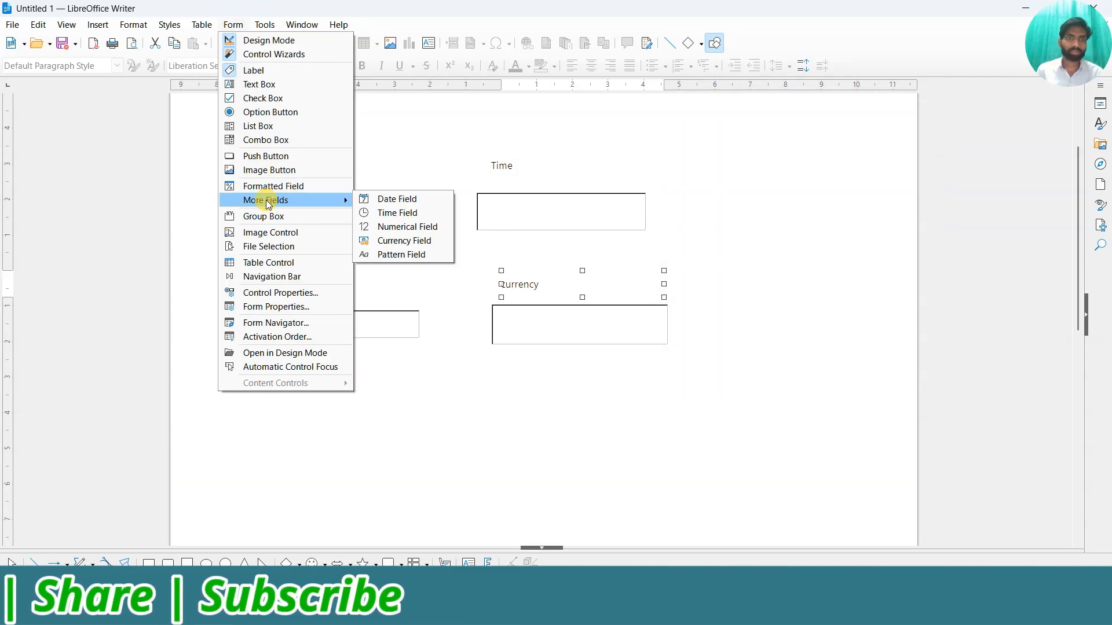
{"action": "left_click", "coordinate": [401, 256]}
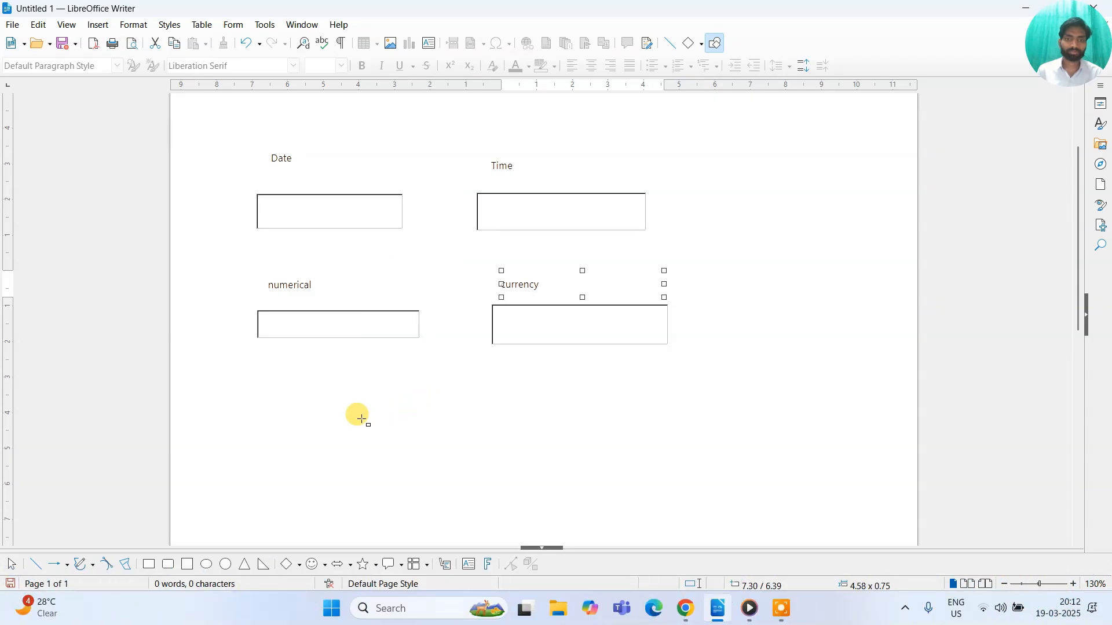
{"action": "left_click_drag", "start_coordinate": [611, 461], "coordinate": [611, 461]}
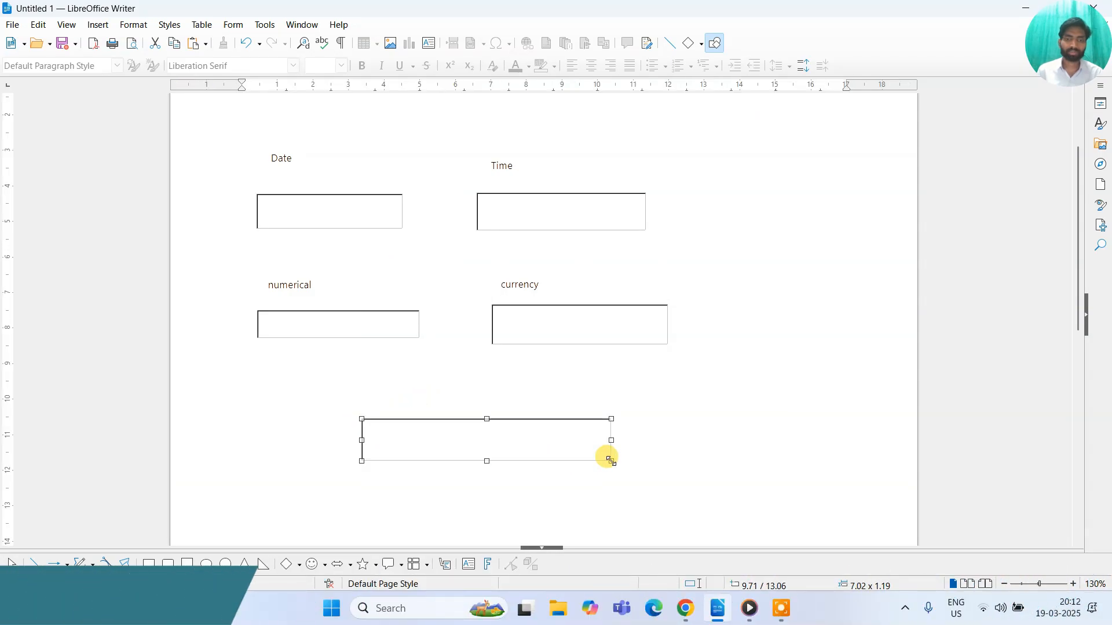
Add a label reading 'Pattern' above the new pattern field.
{"action": "left_click", "coordinate": [234, 24]}
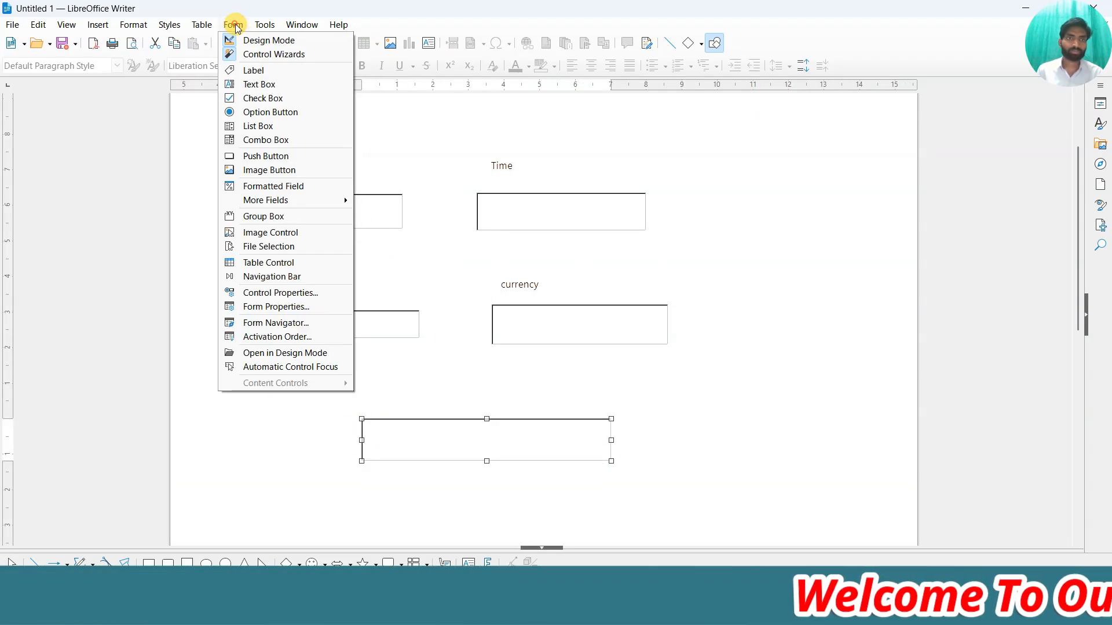
{"action": "left_click", "coordinate": [243, 69]}
{"action": "left_click_drag", "start_coordinate": [409, 379], "coordinate": [570, 404]}
{"action": "double_click", "coordinate": [515, 396]}
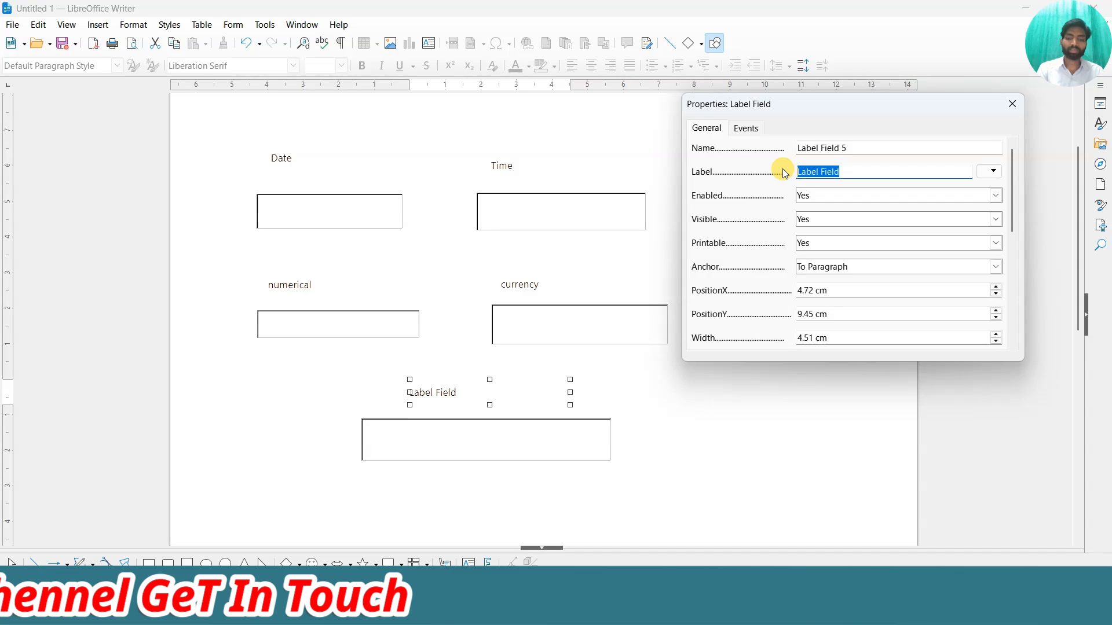
{"action": "type", "text": "pa"}
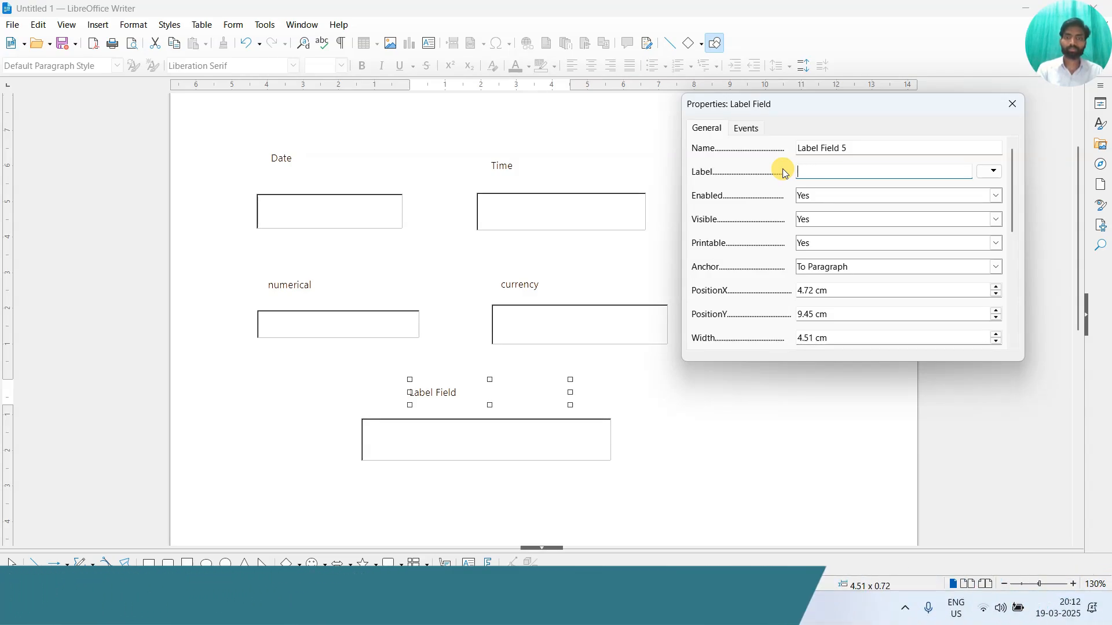
{"action": "type", "text": "ttern"}
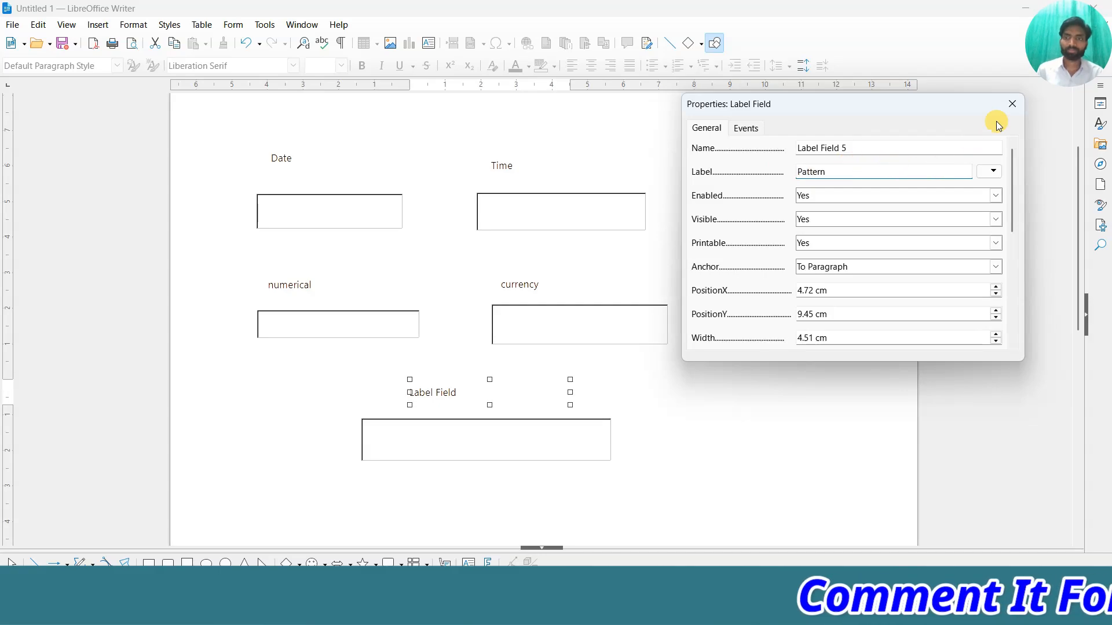
{"action": "left_click", "coordinate": [1011, 104]}
{"action": "left_click", "coordinate": [671, 467]}
{"action": "scroll", "coordinate": [643, 455], "scroll_direction": "up", "scroll_amount": 3}
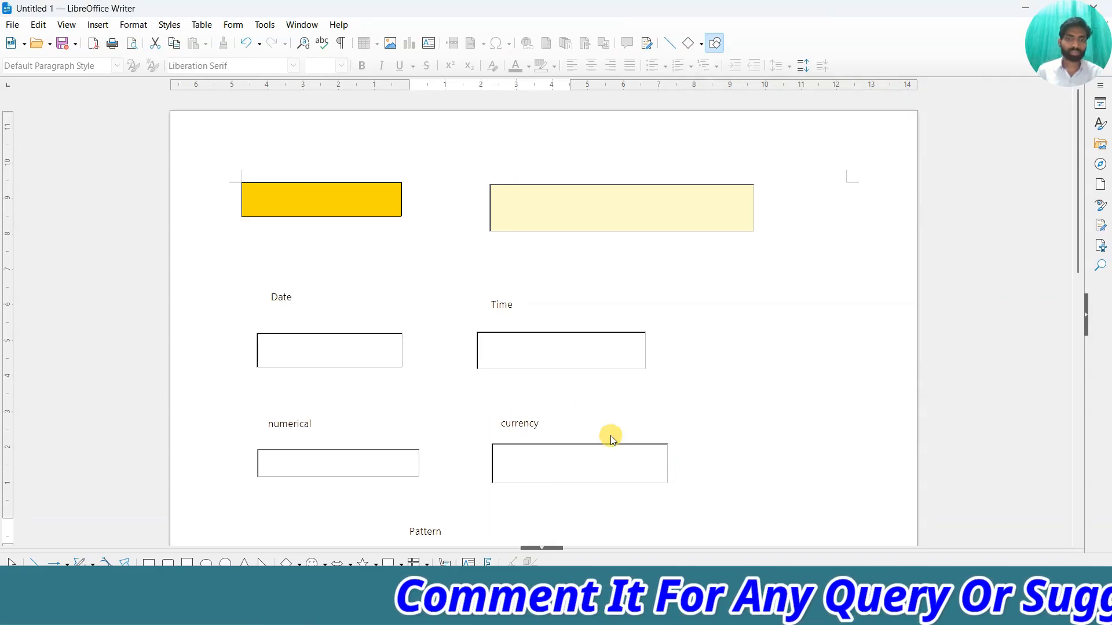
{"action": "scroll", "coordinate": [571, 422], "scroll_direction": "down", "scroll_amount": 4}
{"action": "scroll", "coordinate": [376, 258], "scroll_direction": "up", "scroll_amount": 2}
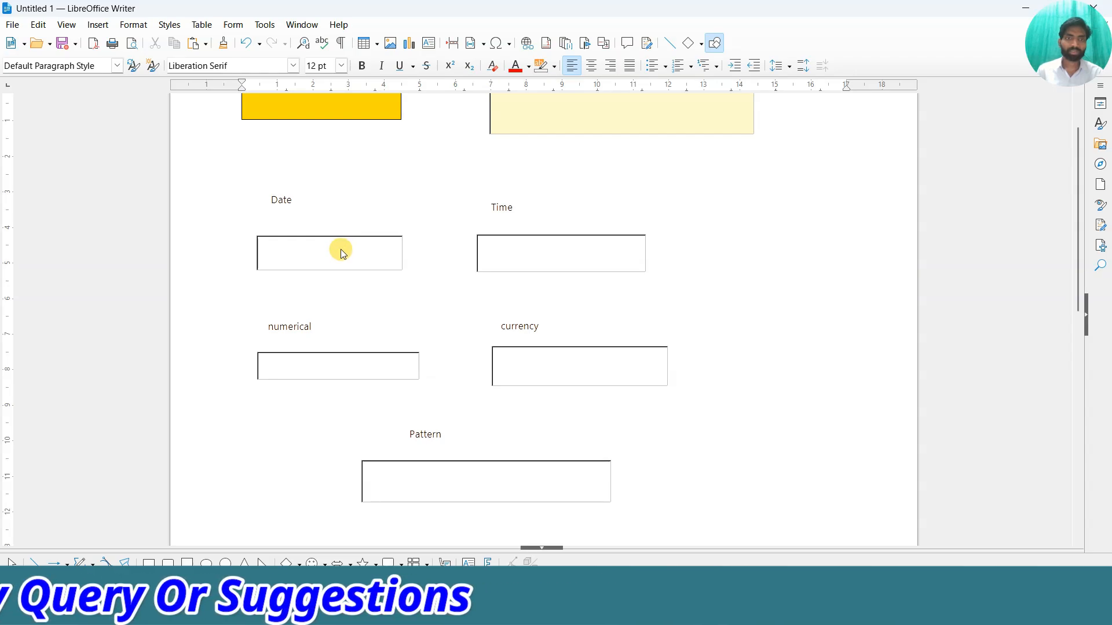
Turn off design mode and test the Date field so it shows 19/03/25.
{"action": "left_click", "coordinate": [235, 25]}
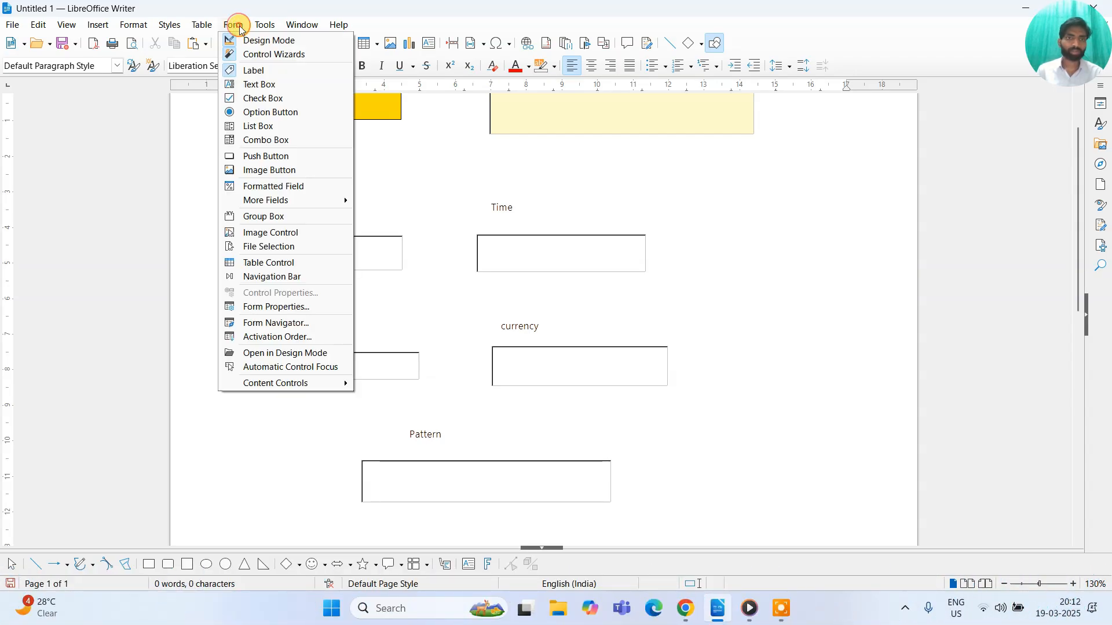
{"action": "left_click", "coordinate": [264, 44]}
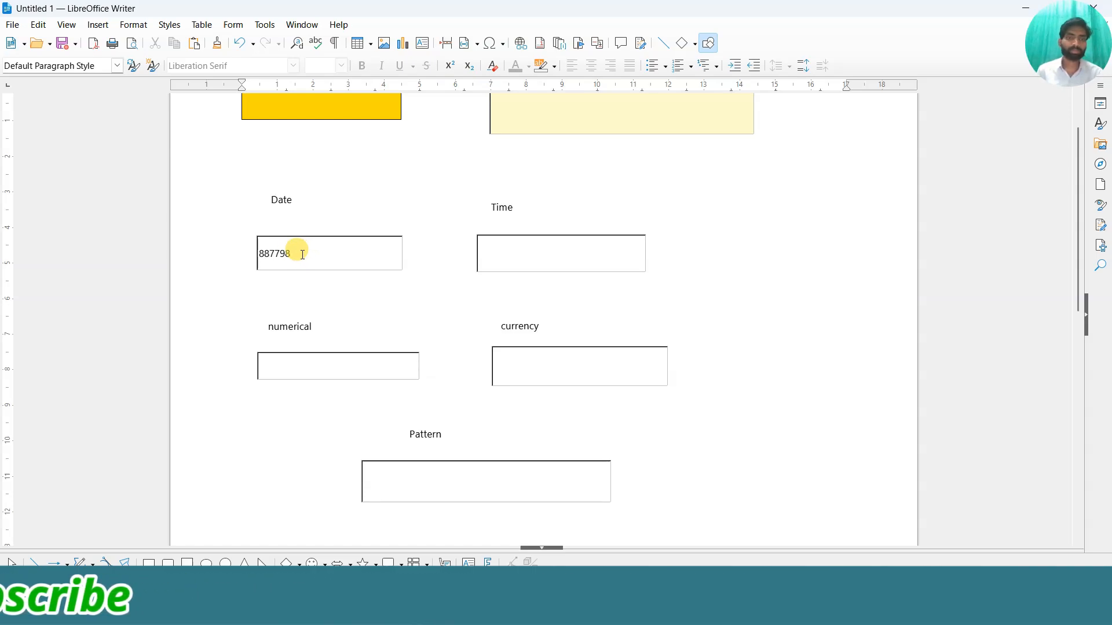
{"action": "left_click", "coordinate": [304, 293]}
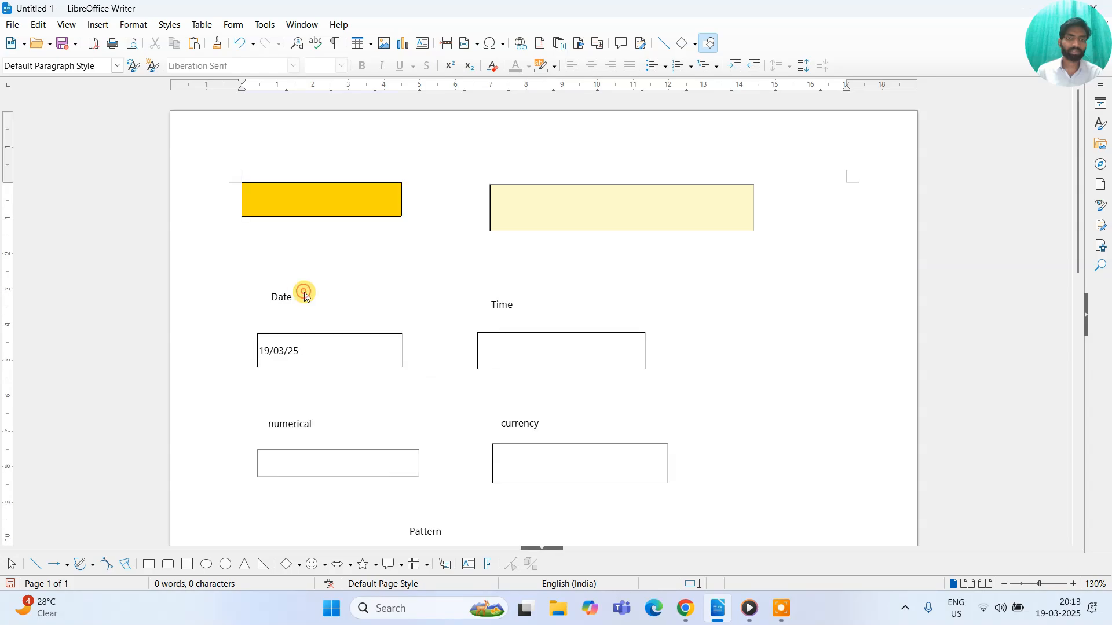
{"action": "scroll", "coordinate": [300, 317], "scroll_direction": "down", "scroll_amount": 3}
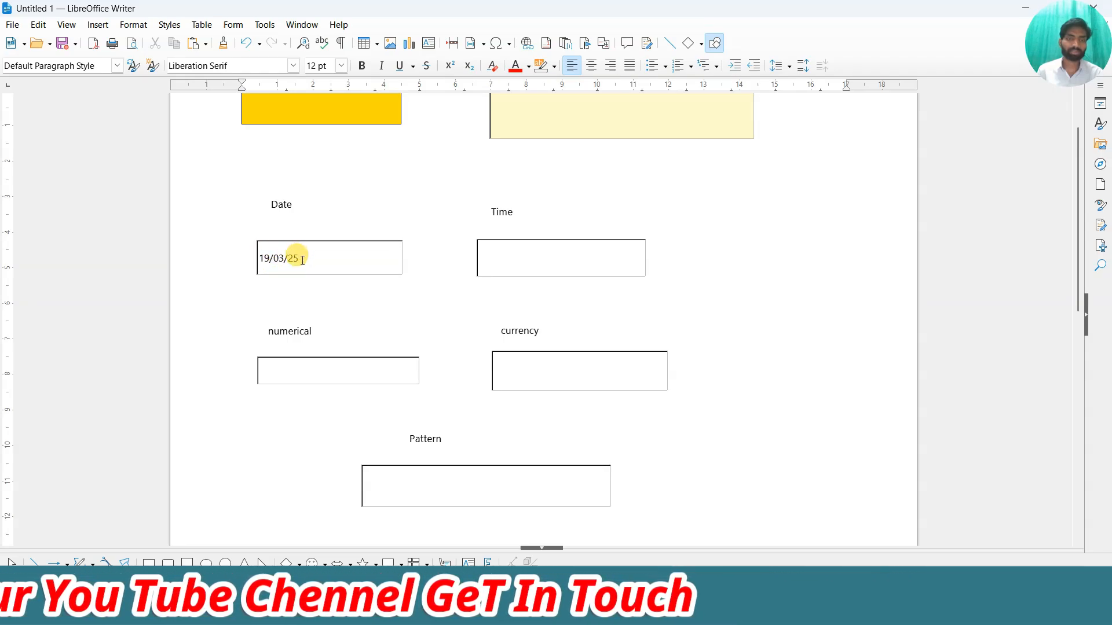
Enter 67767 in the Time field so it shows 23:59.
{"action": "left_click", "coordinate": [523, 259]}
{"action": "type", "text": "67767"}
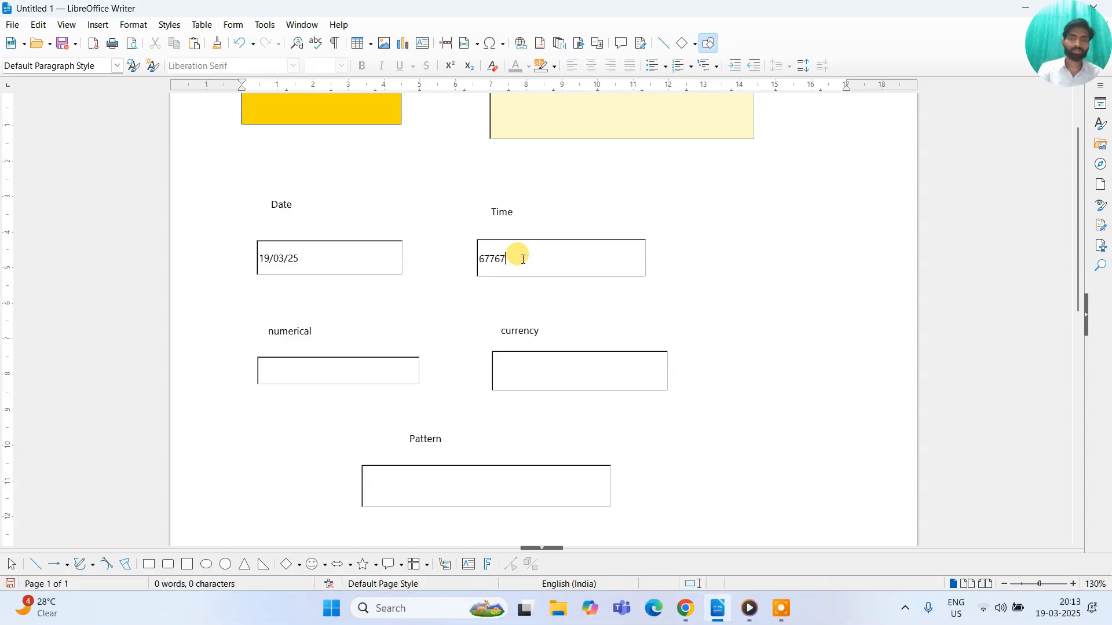
{"action": "left_click", "coordinate": [449, 316]}
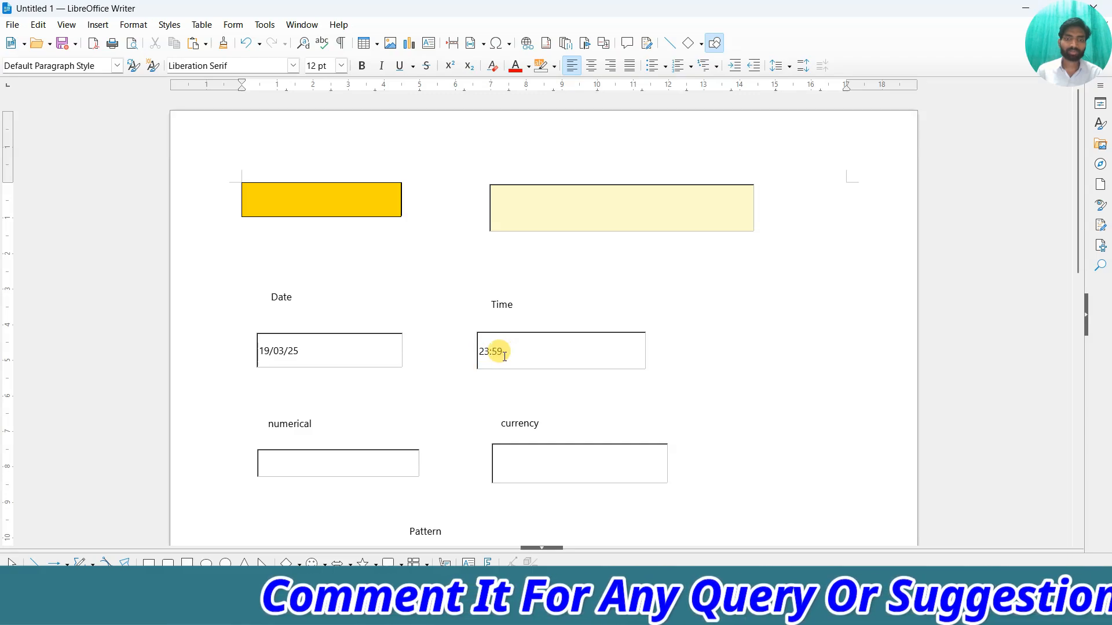
{"action": "scroll", "coordinate": [498, 354], "scroll_direction": "down", "scroll_amount": 4}
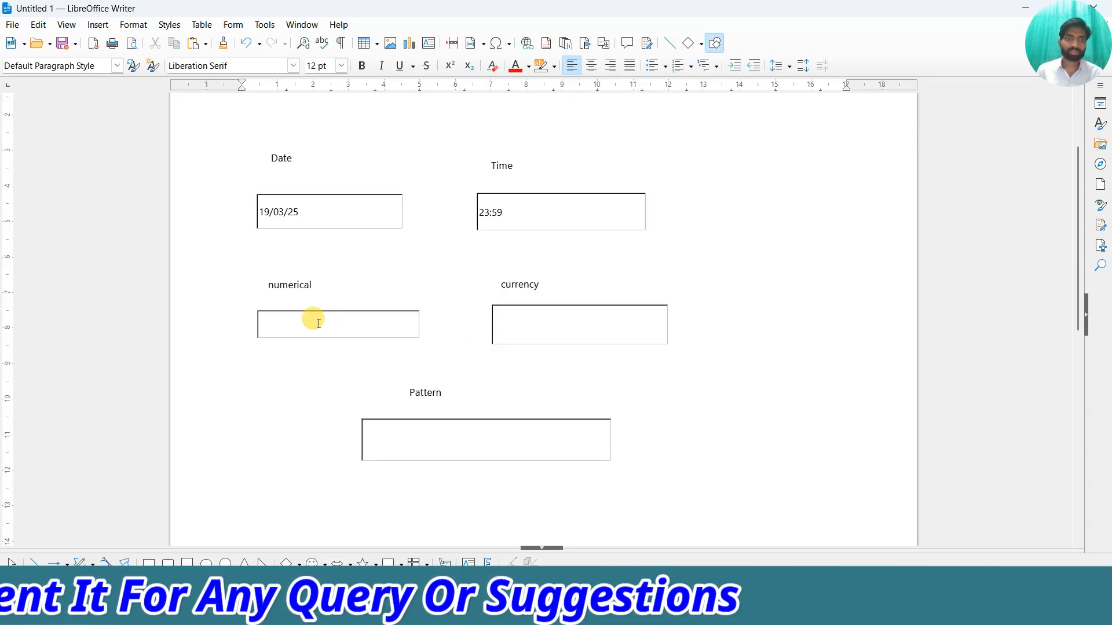
Enter 66787 in the numerical field so it shows 66787.00.
{"action": "left_click", "coordinate": [308, 323]}
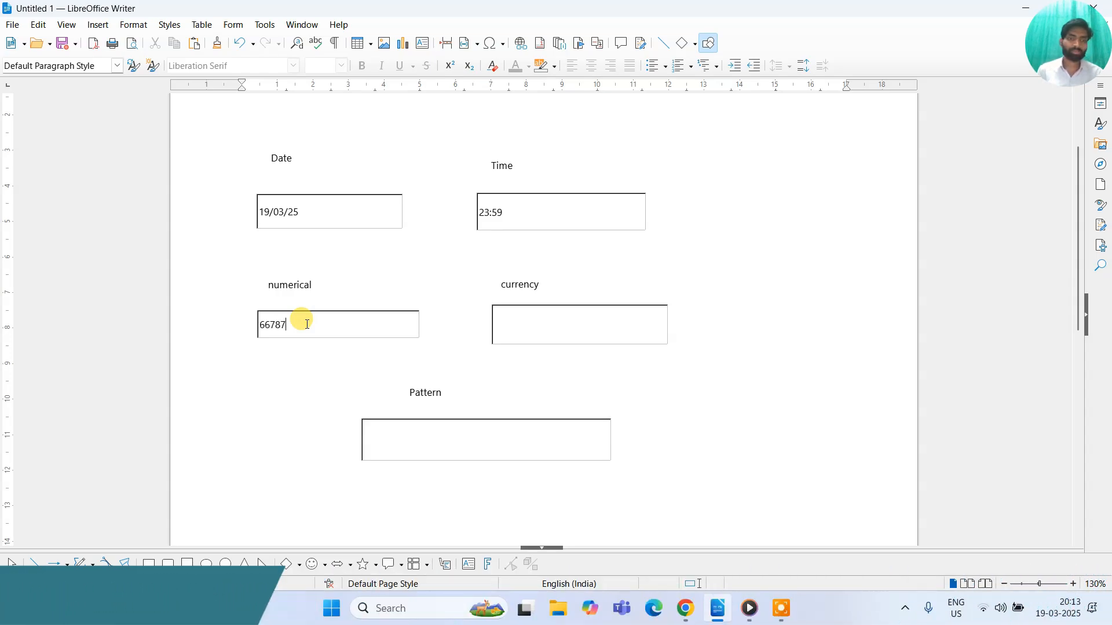
{"action": "left_click", "coordinate": [289, 370]}
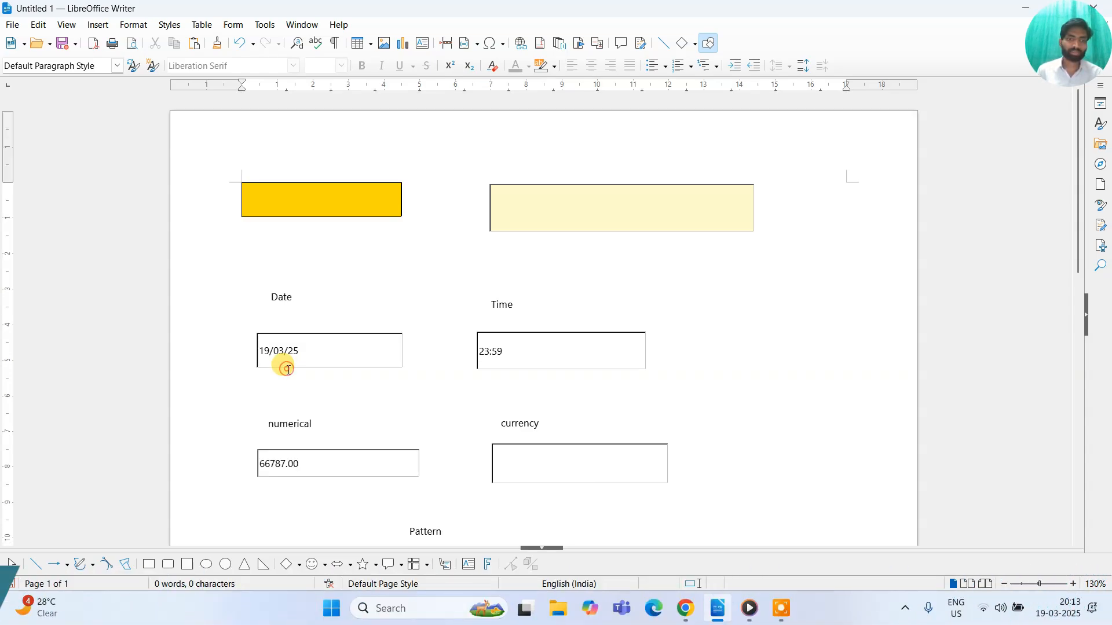
{"action": "scroll", "coordinate": [288, 398], "scroll_direction": "down", "scroll_amount": 2}
Enter 678768 in the currency field so it shows ₹ 678768.00.
{"action": "scroll", "coordinate": [273, 375], "scroll_direction": "down", "scroll_amount": 1}
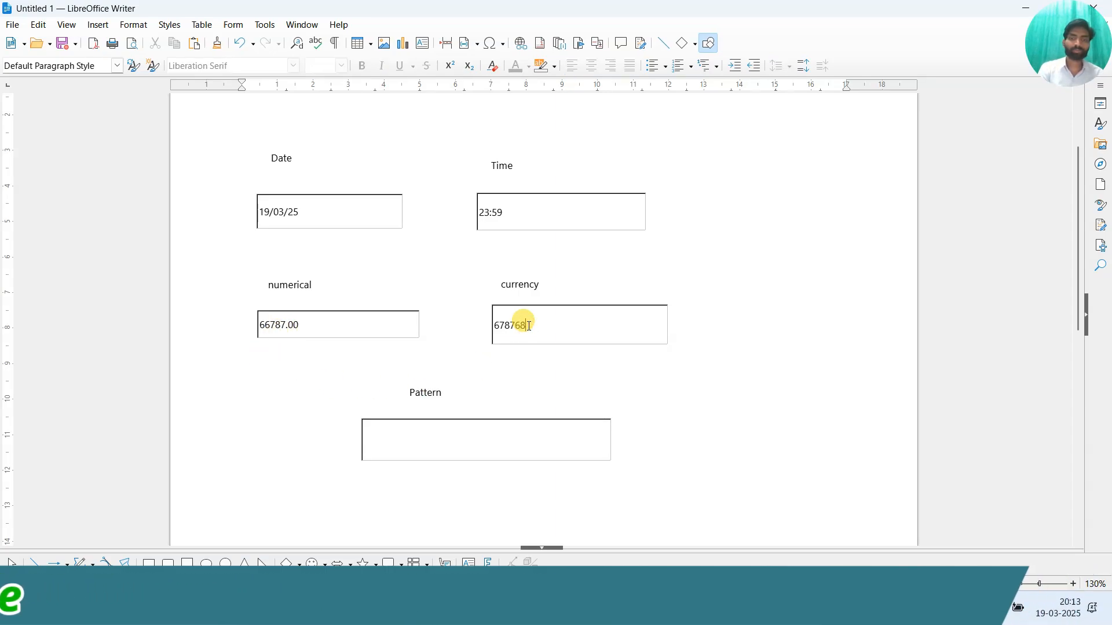
{"action": "left_click", "coordinate": [613, 377]}
{"action": "scroll", "coordinate": [614, 377], "scroll_direction": "down", "scroll_amount": 3}
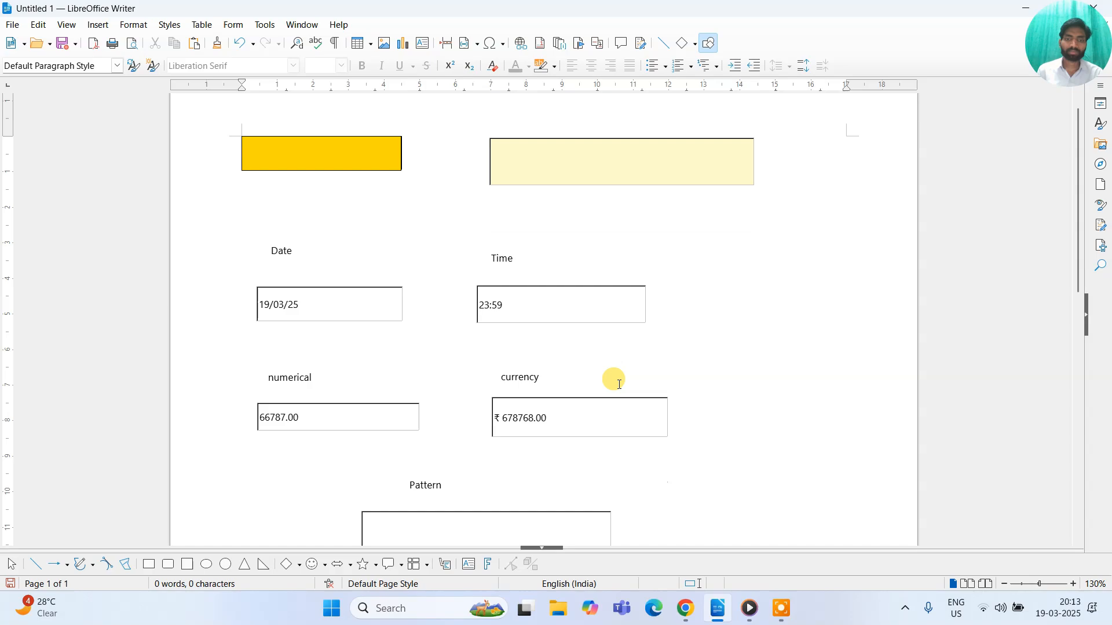
{"action": "scroll", "coordinate": [499, 375], "scroll_direction": "down", "scroll_amount": 3}
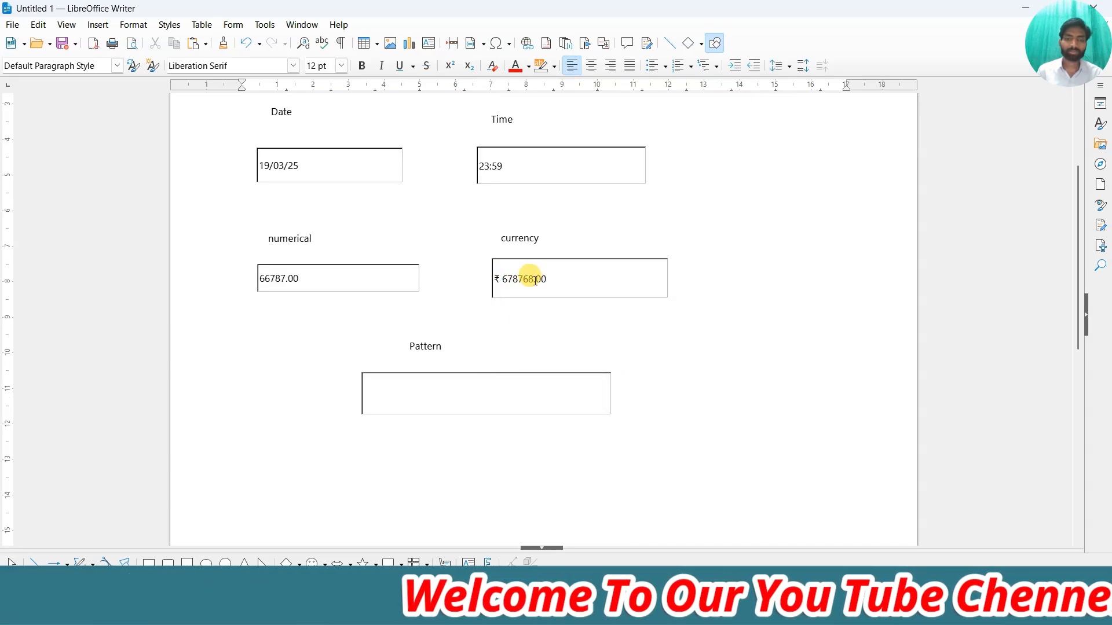
{"action": "left_click", "coordinate": [425, 391]}
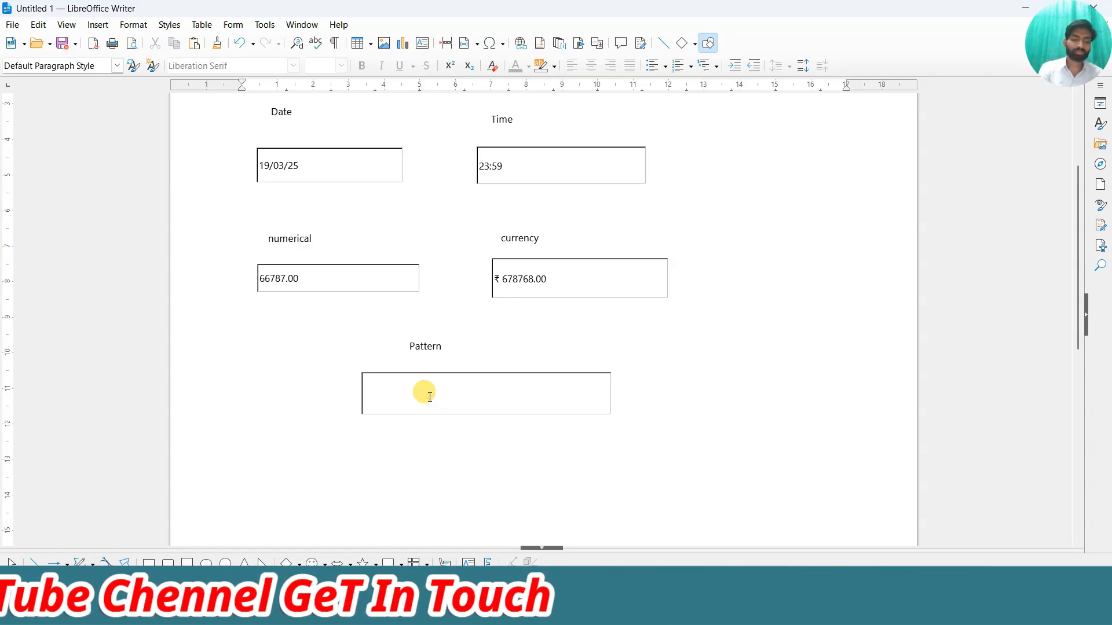
{"action": "type", "text": "3223"}
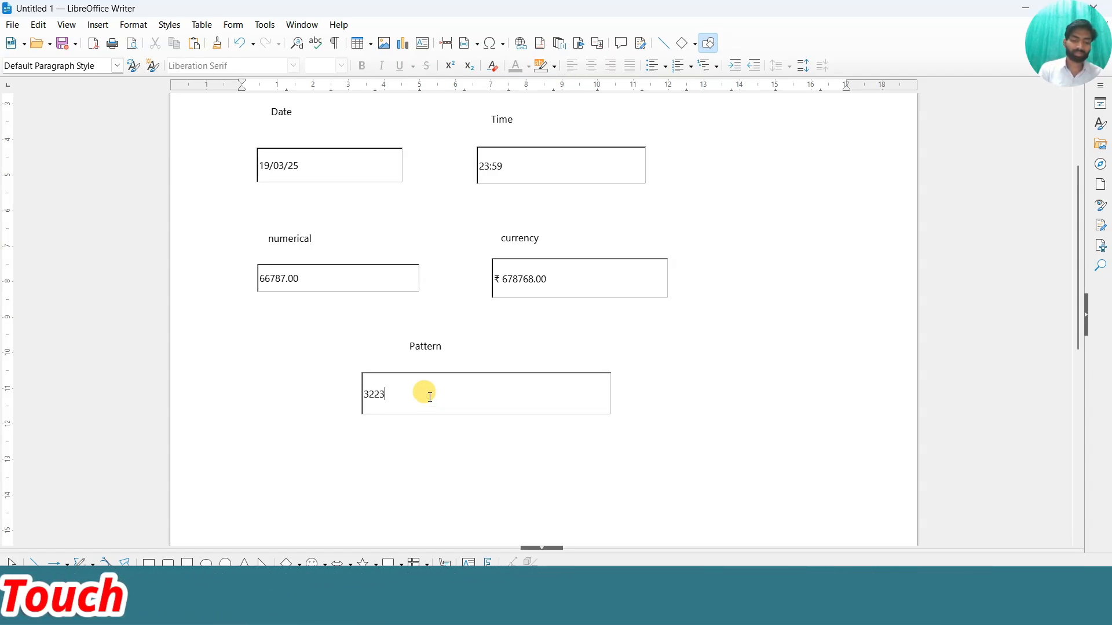
{"action": "type", "text": "hgff"}
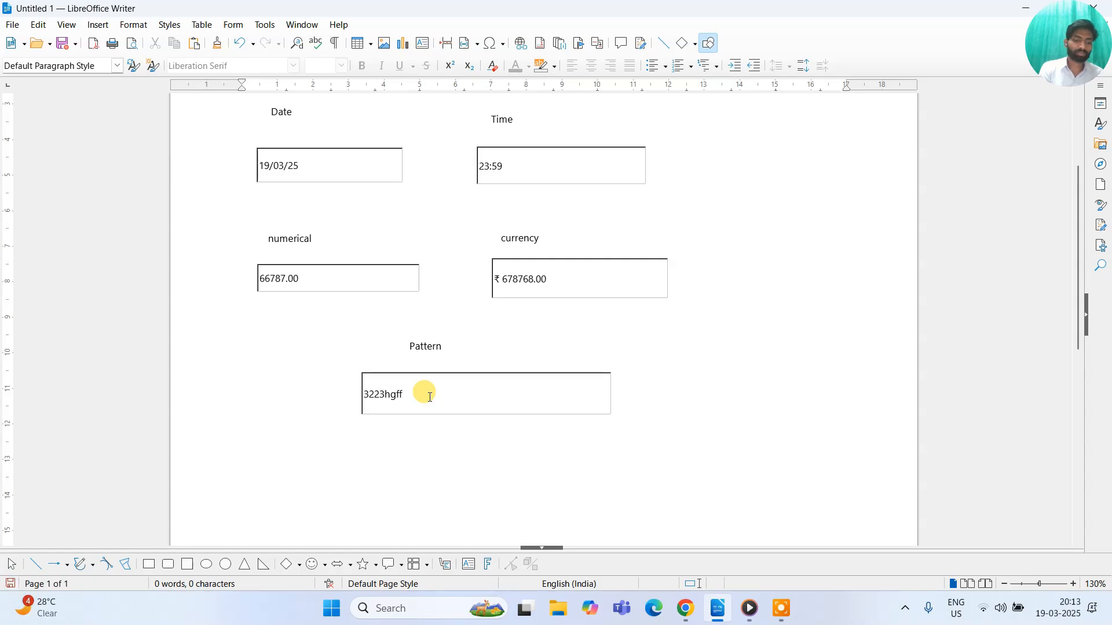
{"action": "type", "text": "#@$"}
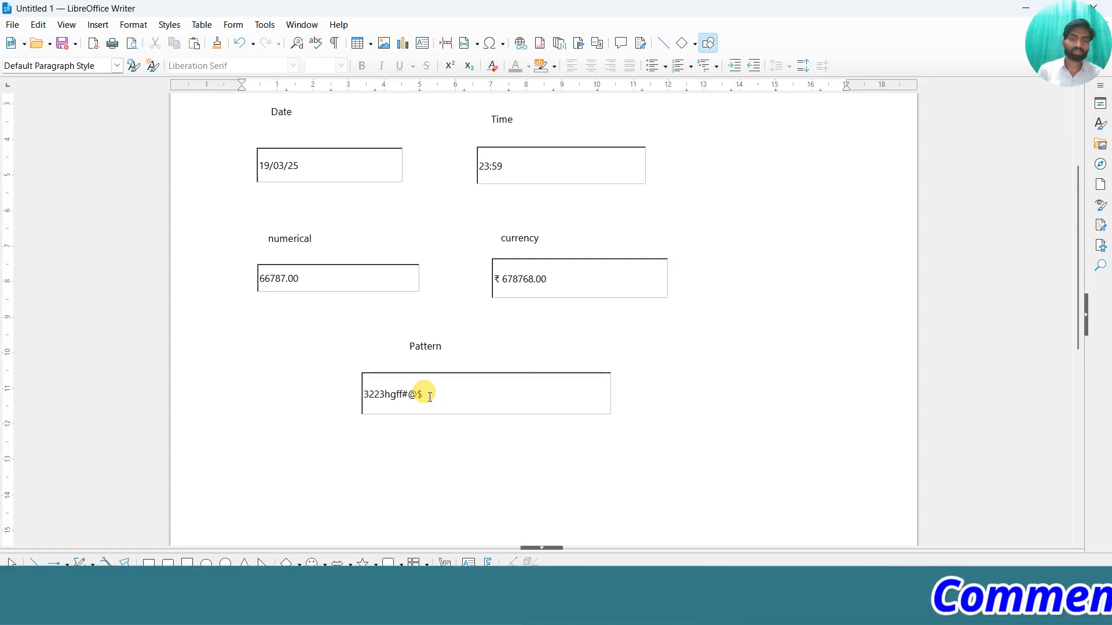
{"action": "scroll", "coordinate": [429, 396], "scroll_direction": "up", "scroll_amount": 5}
{"action": "scroll", "coordinate": [419, 454], "scroll_direction": "down", "scroll_amount": 4}
{"action": "left_click", "coordinate": [394, 449]}
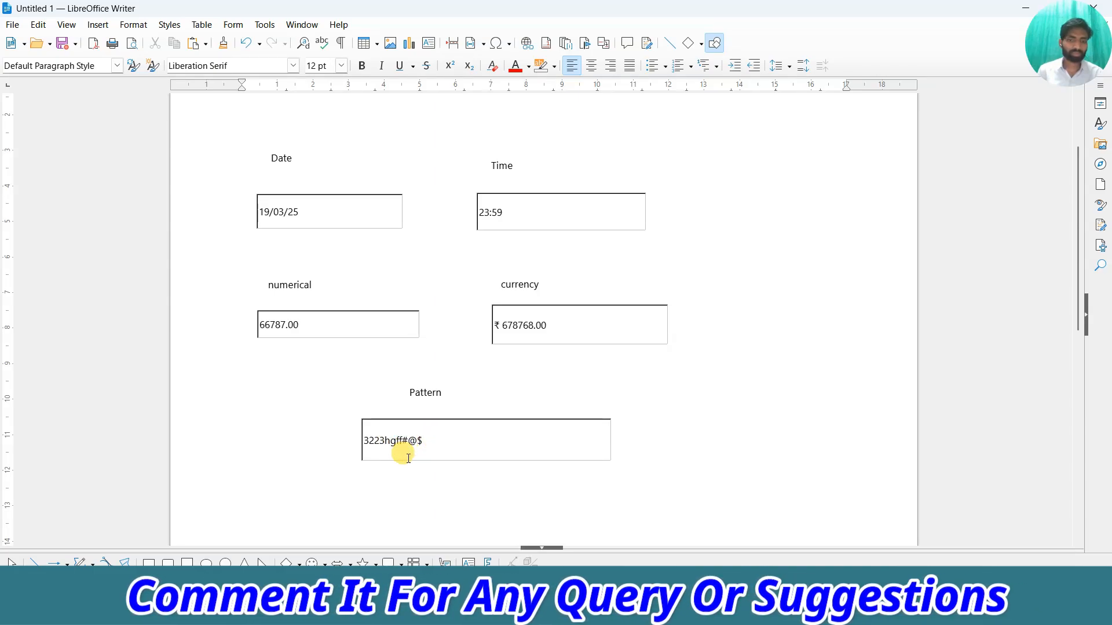
{"action": "left_click", "coordinate": [446, 441]}
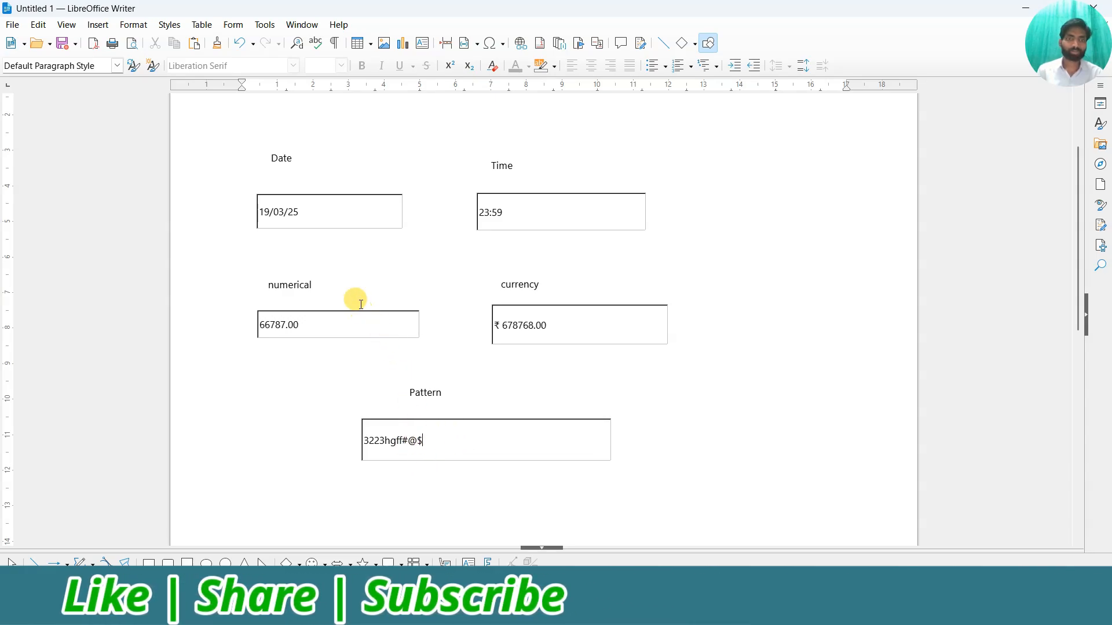
{"action": "scroll", "coordinate": [324, 278], "scroll_direction": "up", "scroll_amount": 1}
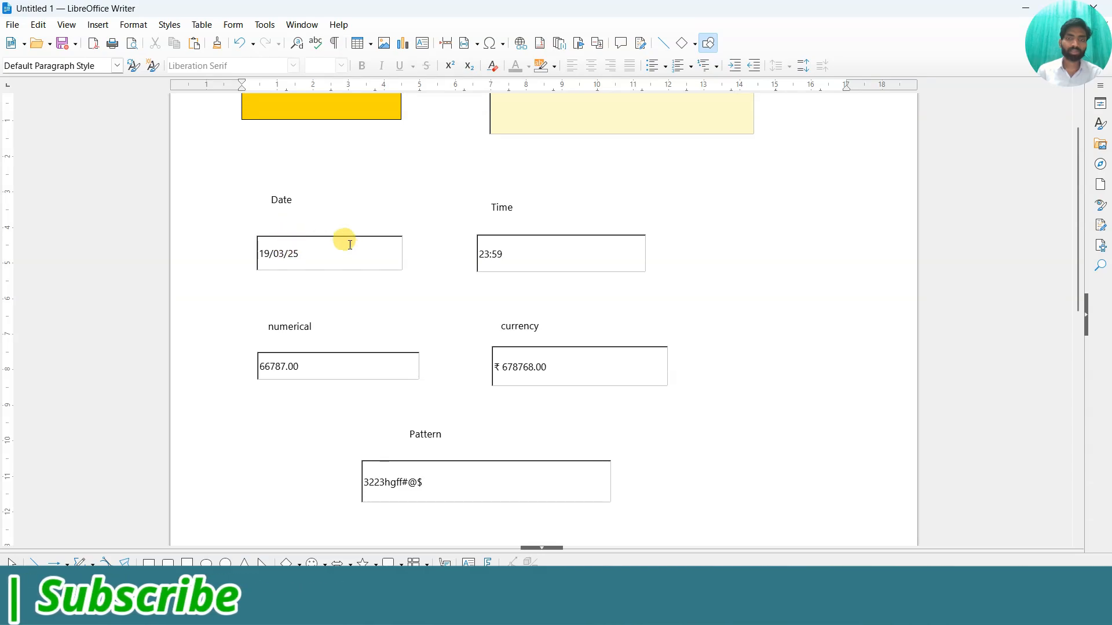
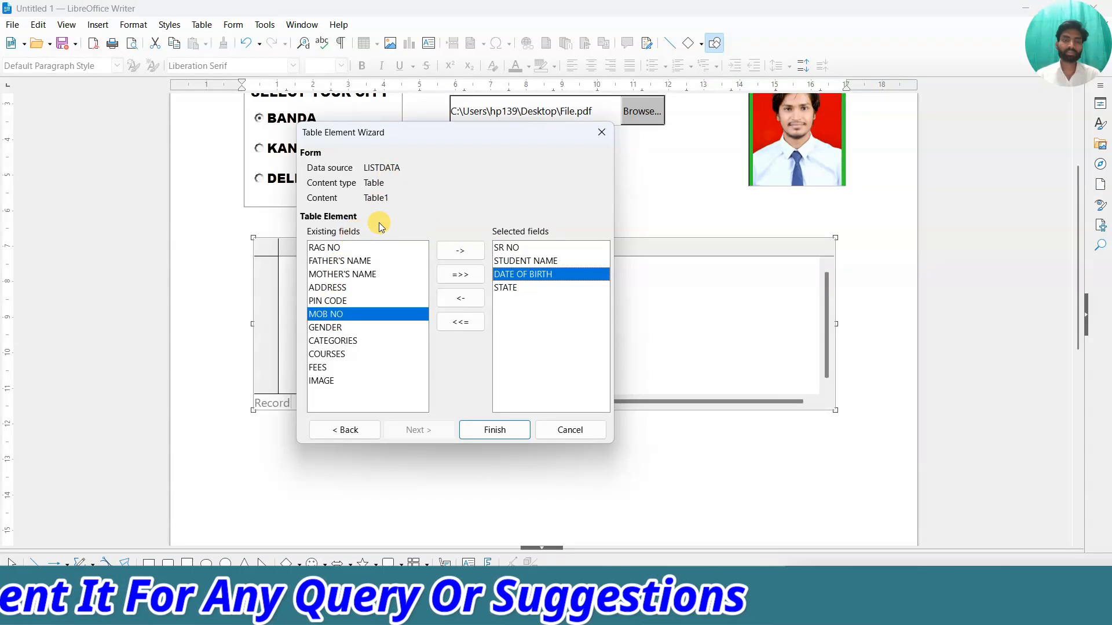
Finish the Table Element Wizard with the SR NO, STUDENT NAME, DATE OF BIRTH and STATE columns.
{"action": "left_click", "coordinate": [495, 432]}
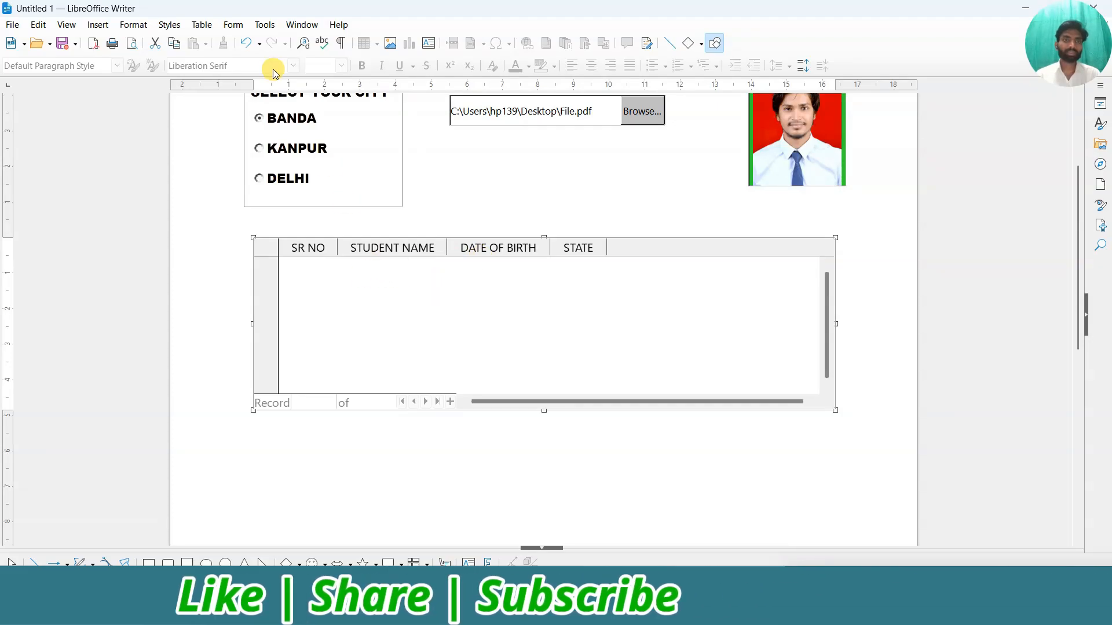
{"action": "left_click", "coordinate": [234, 26]}
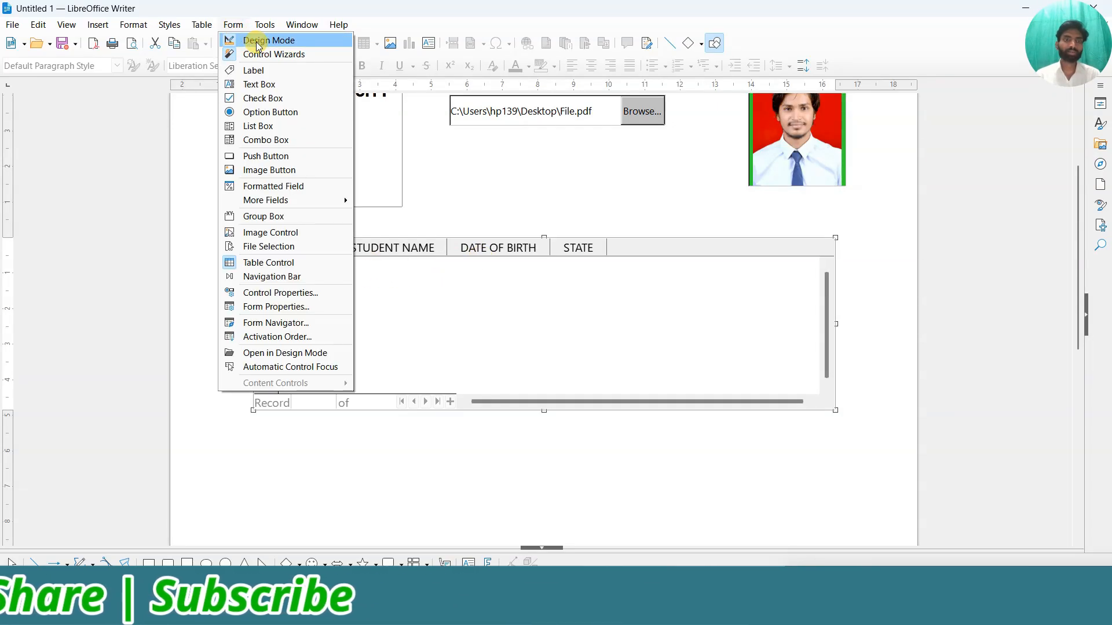
Turn off design mode, narrow the DATE OF BIRTH column, and browse the student records.
{"action": "left_click", "coordinate": [257, 41]}
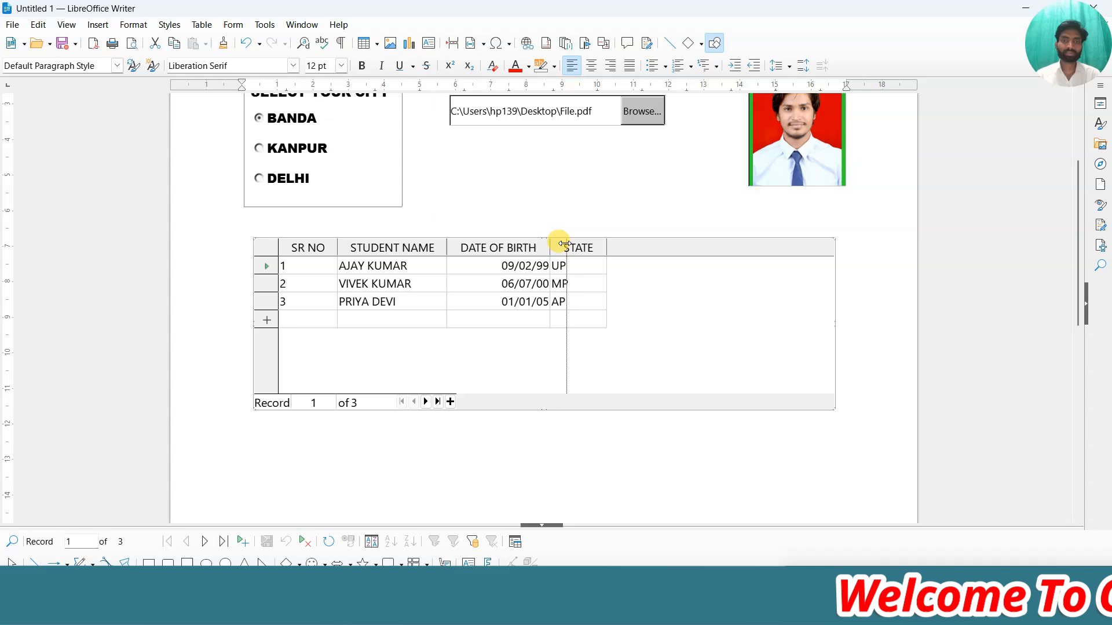
{"action": "left_click_drag", "start_coordinate": [561, 249], "coordinate": [611, 247]}
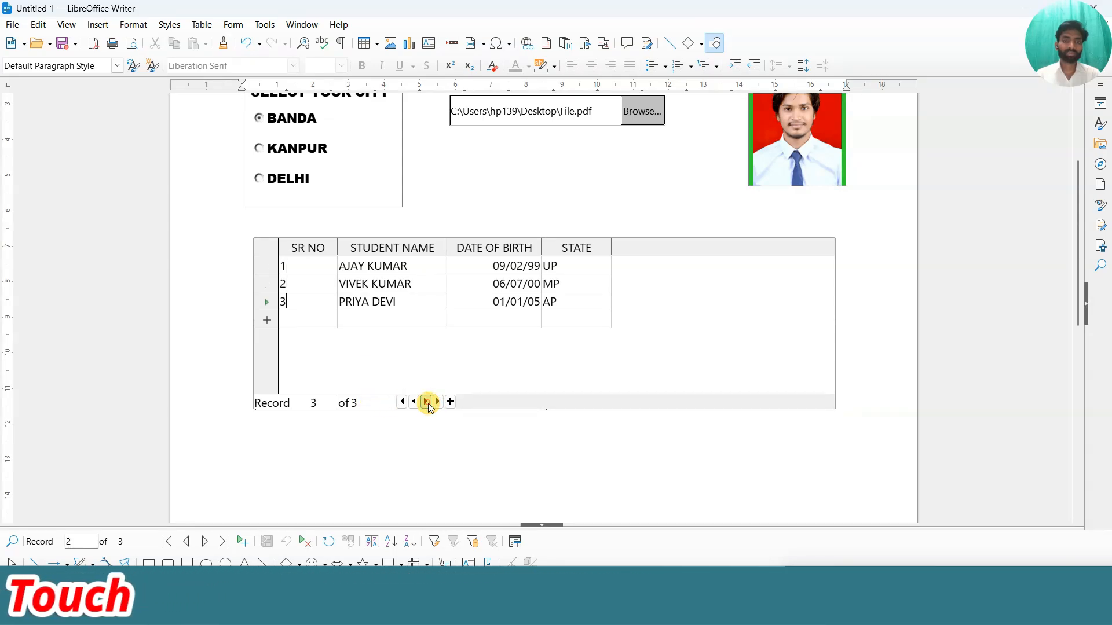
{"action": "left_click", "coordinate": [427, 402]}
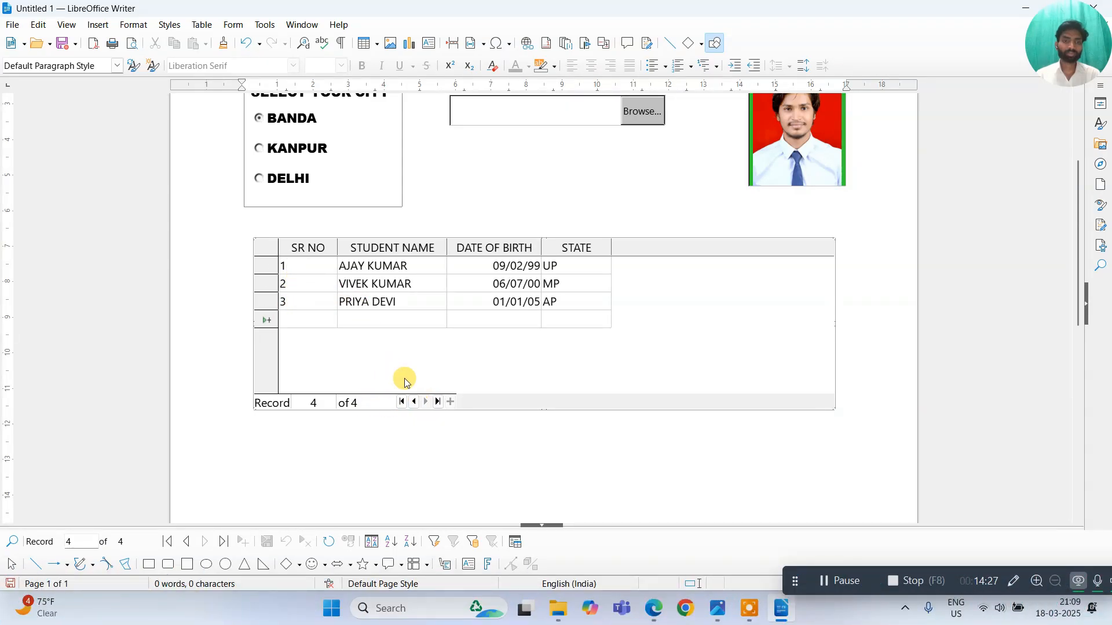
{"action": "left_click", "coordinate": [413, 401]}
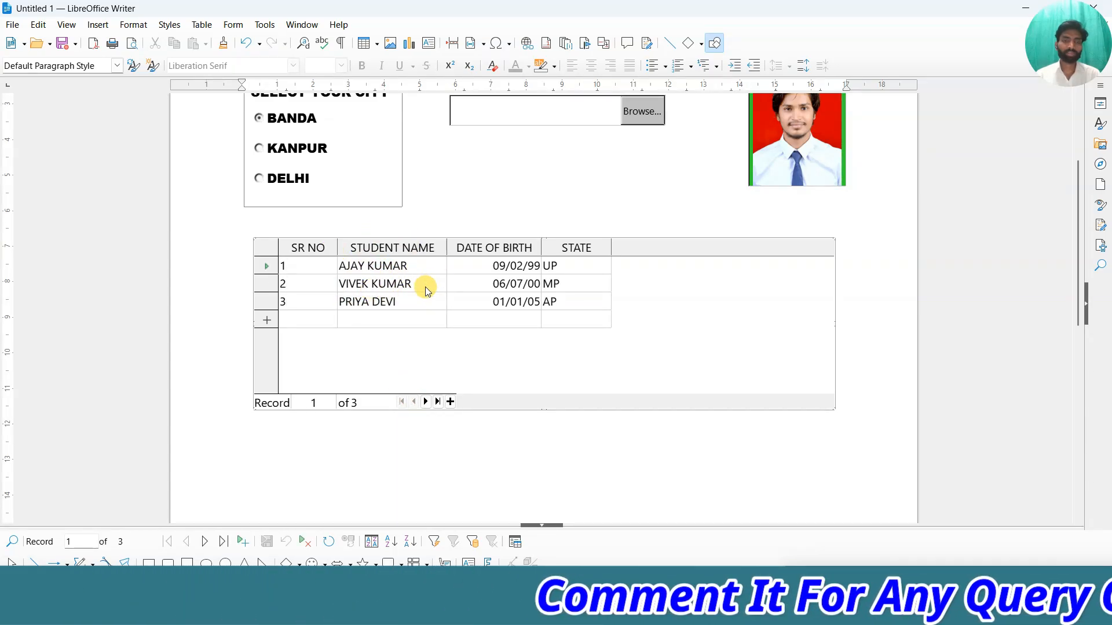
Return to design mode and draw a Navigation Bar just below the student table.
{"action": "left_click", "coordinate": [232, 25]}
{"action": "left_click", "coordinate": [265, 42]}
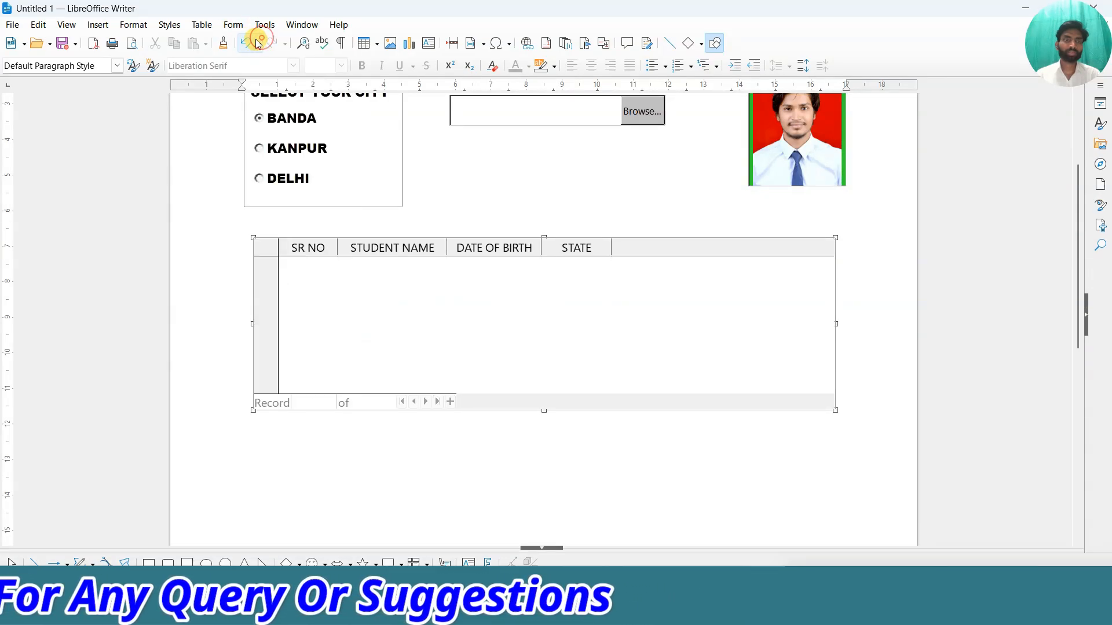
{"action": "left_click", "coordinate": [232, 25]}
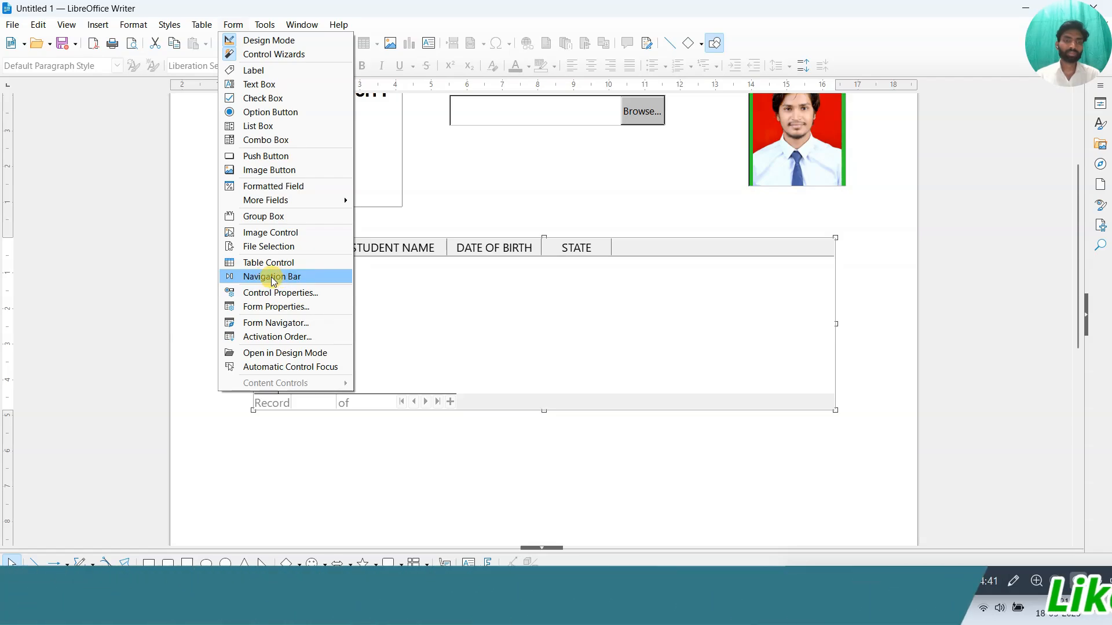
{"action": "left_click", "coordinate": [271, 276]}
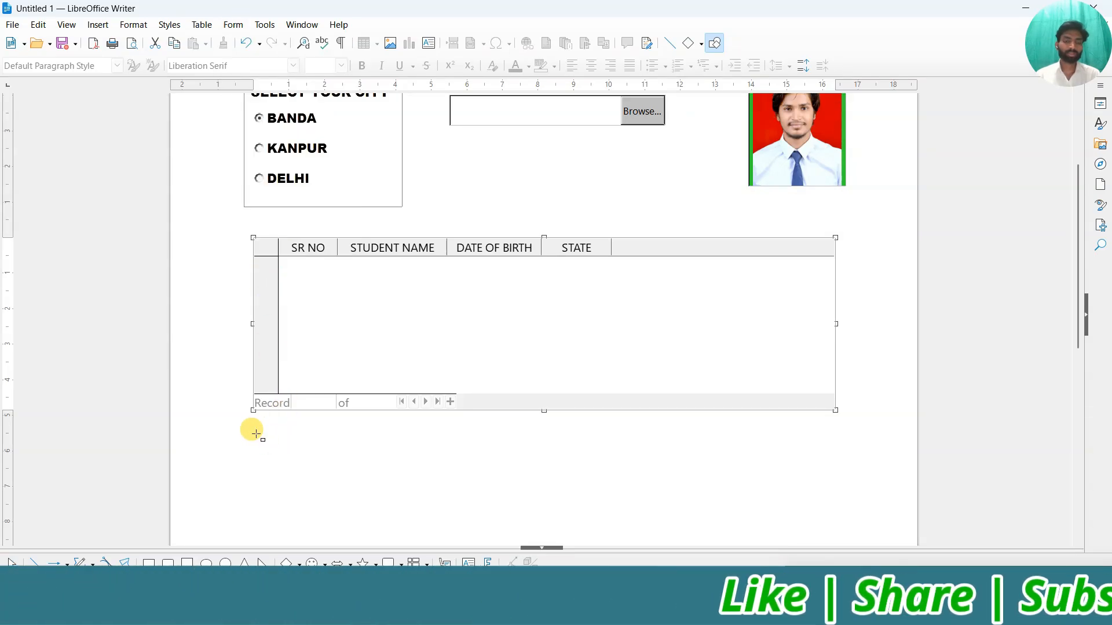
{"action": "left_click_drag", "start_coordinate": [256, 433], "coordinate": [415, 481]}
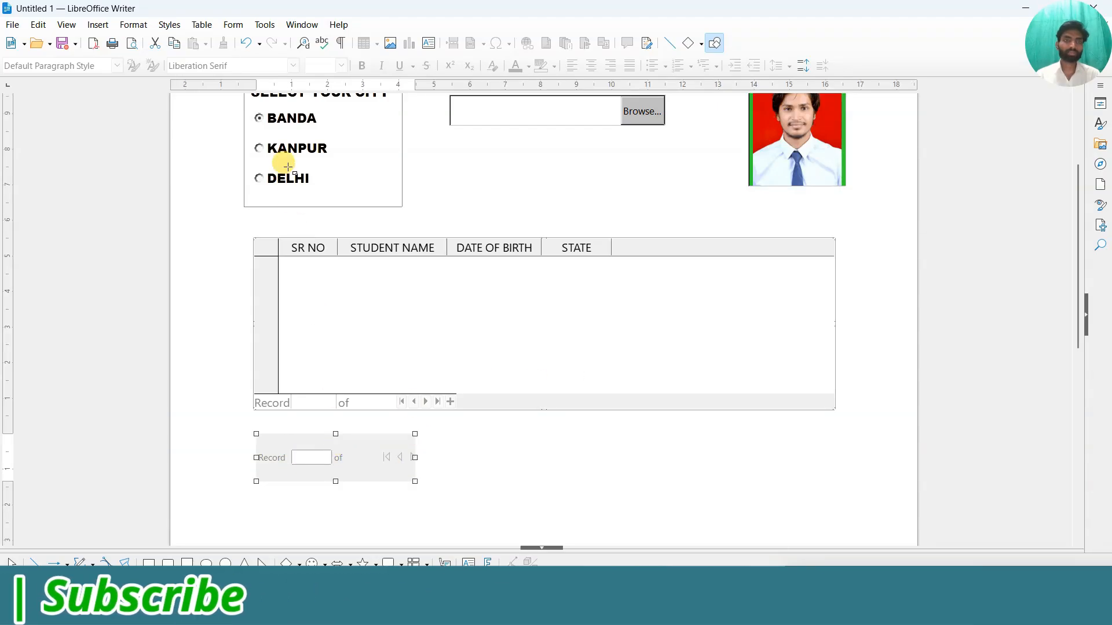
{"action": "left_click", "coordinate": [232, 26]}
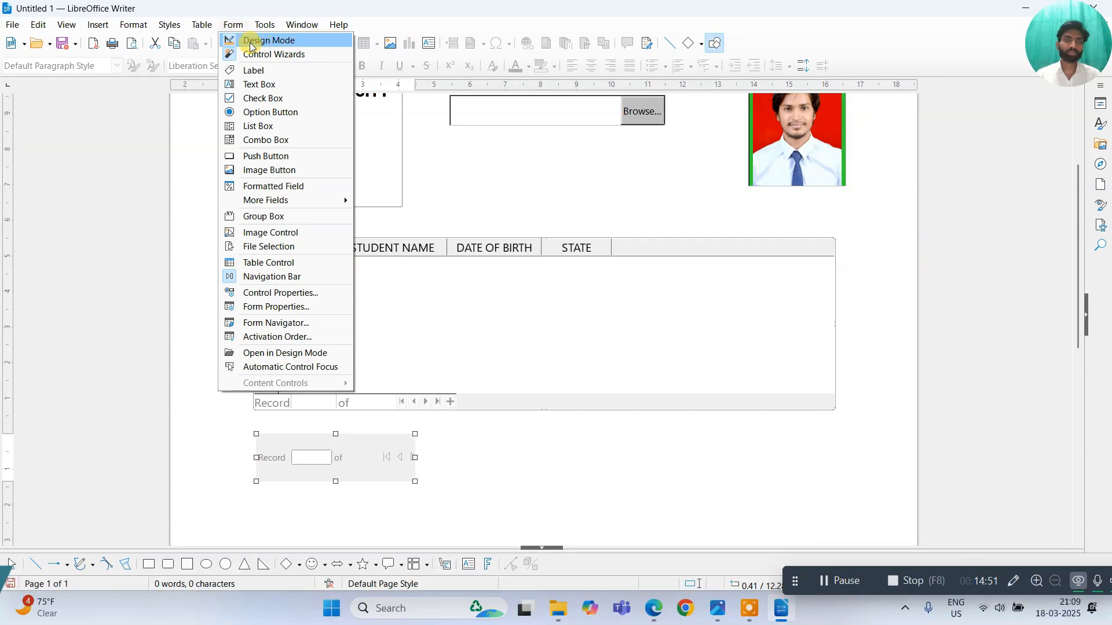
{"action": "left_click", "coordinate": [254, 41]}
{"action": "scroll", "coordinate": [448, 442], "scroll_direction": "down", "scroll_amount": 3}
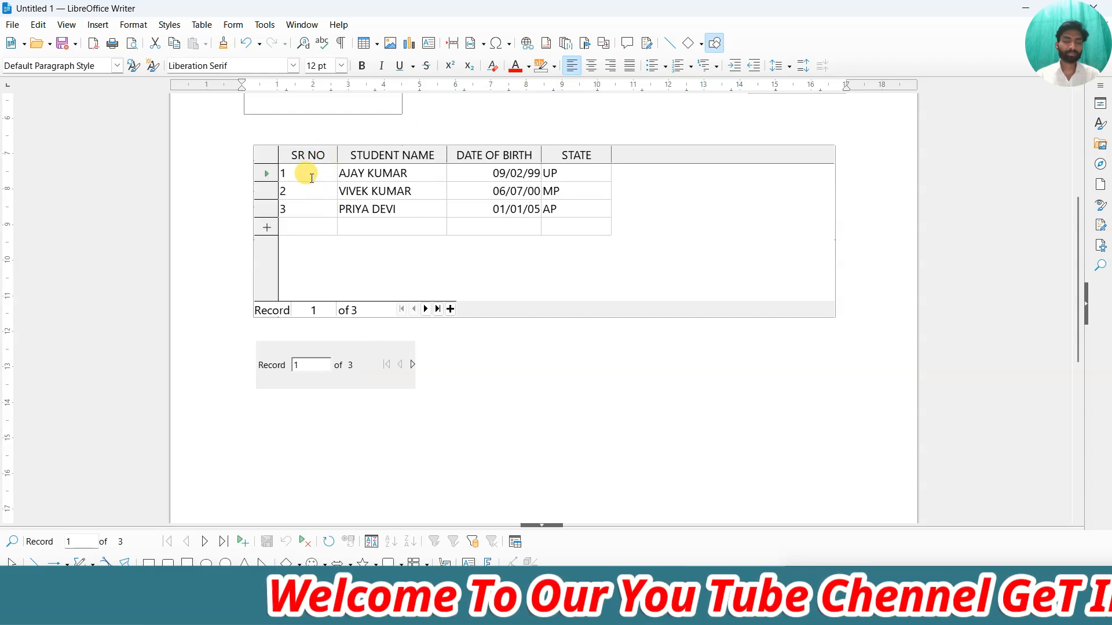
{"action": "left_click", "coordinate": [312, 369]}
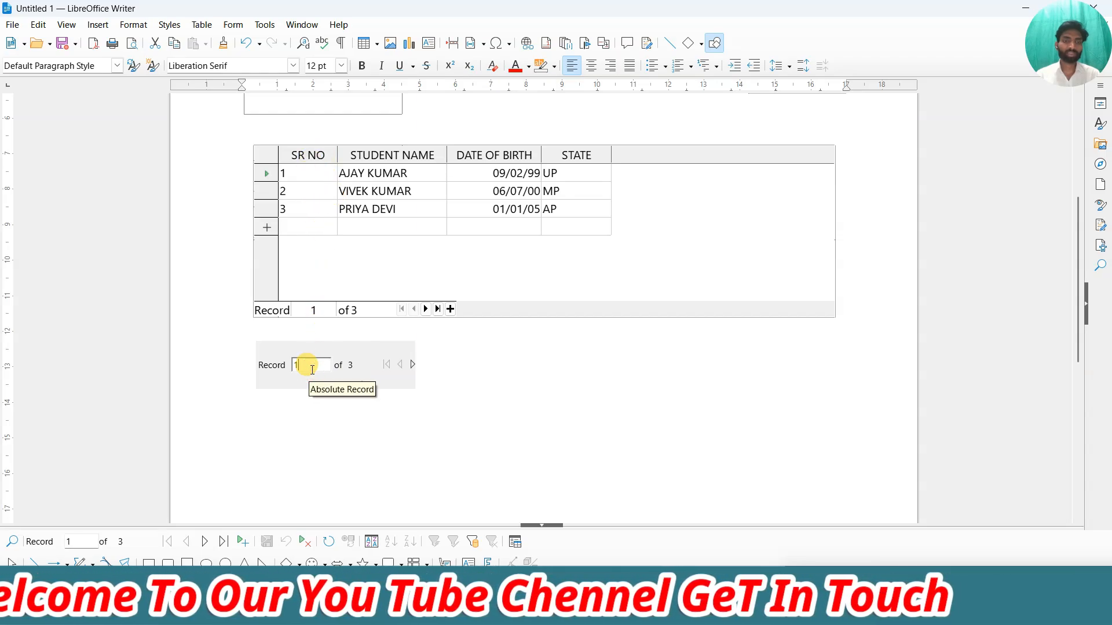
{"action": "left_click", "coordinate": [412, 364]}
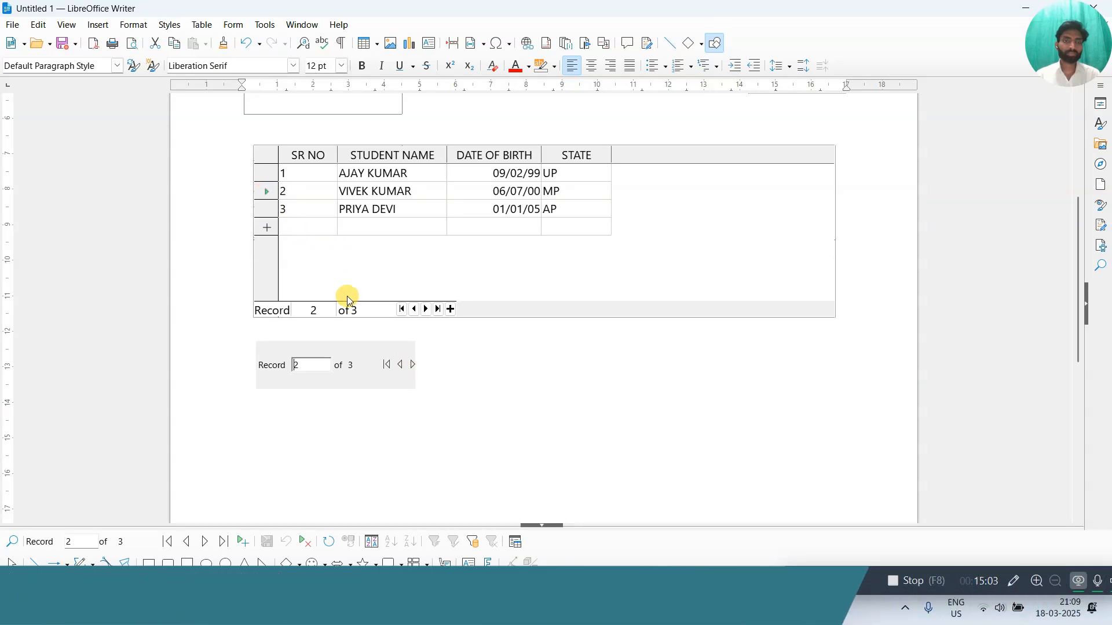
{"action": "left_click", "coordinate": [413, 365]}
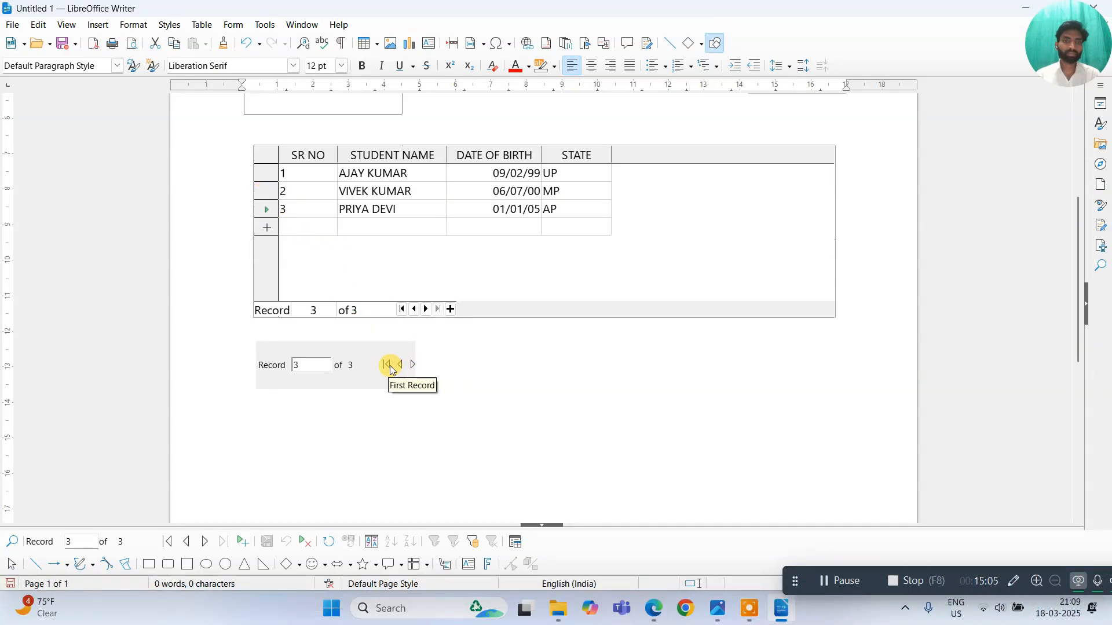
{"action": "left_click", "coordinate": [401, 365]}
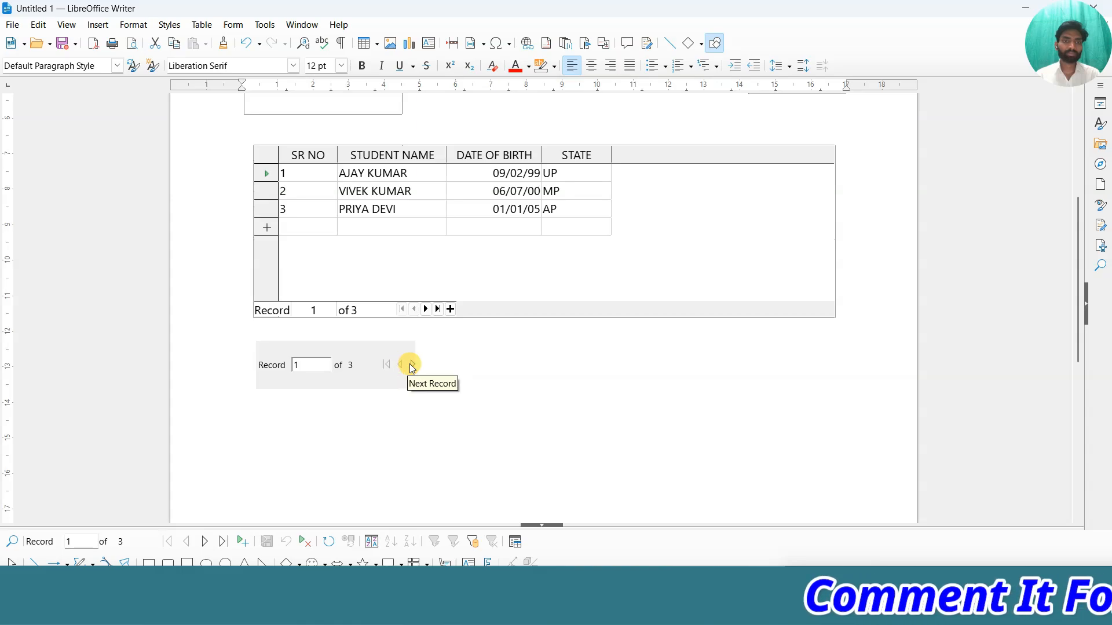
{"action": "left_click", "coordinate": [409, 364]}
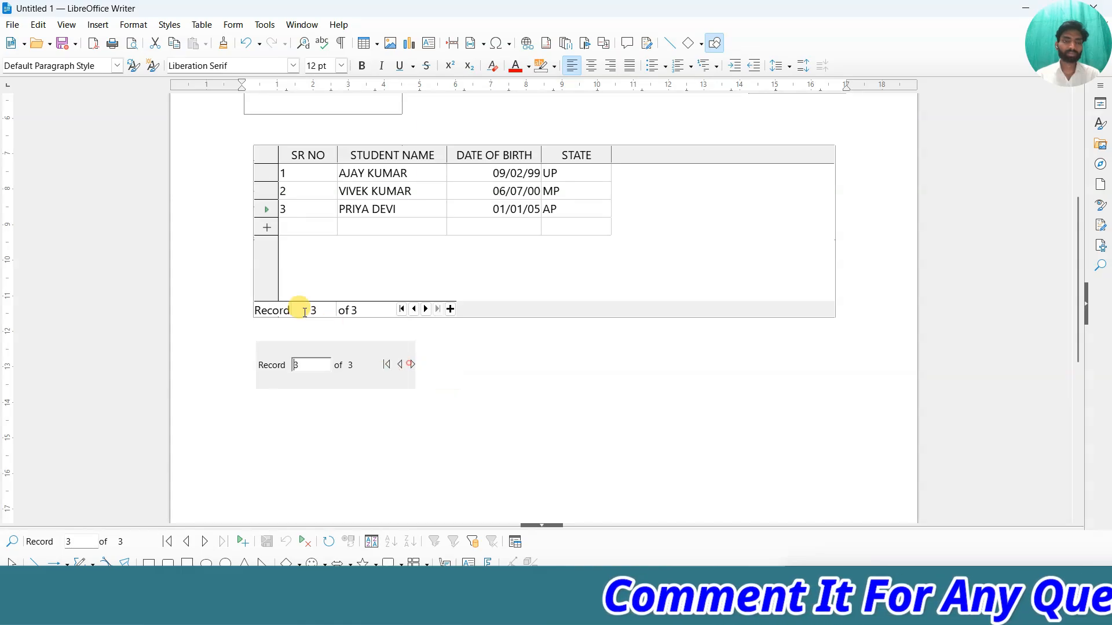
{"action": "left_click", "coordinate": [403, 364]}
{"action": "left_click", "coordinate": [412, 364]}
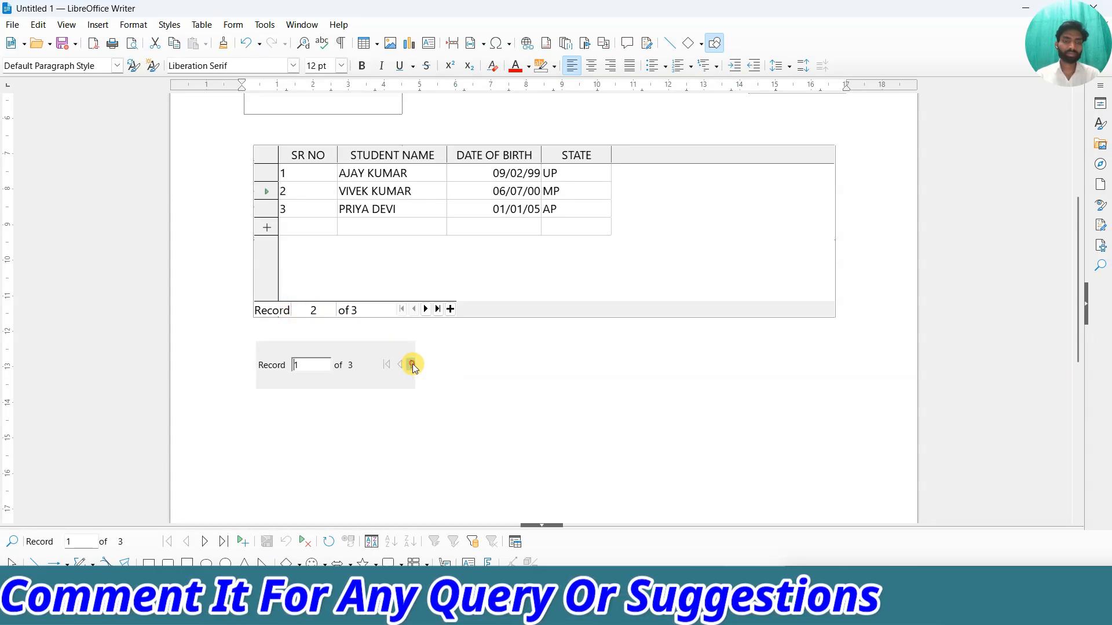
{"action": "left_click", "coordinate": [412, 363]}
{"action": "left_click", "coordinate": [413, 364]}
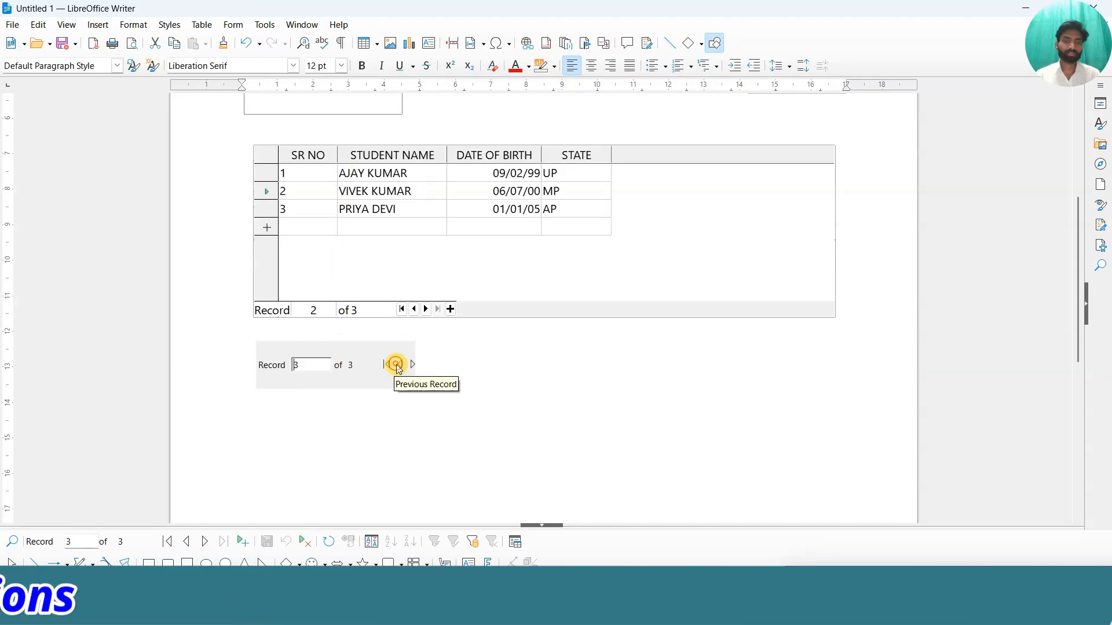
{"action": "left_click", "coordinate": [242, 26]}
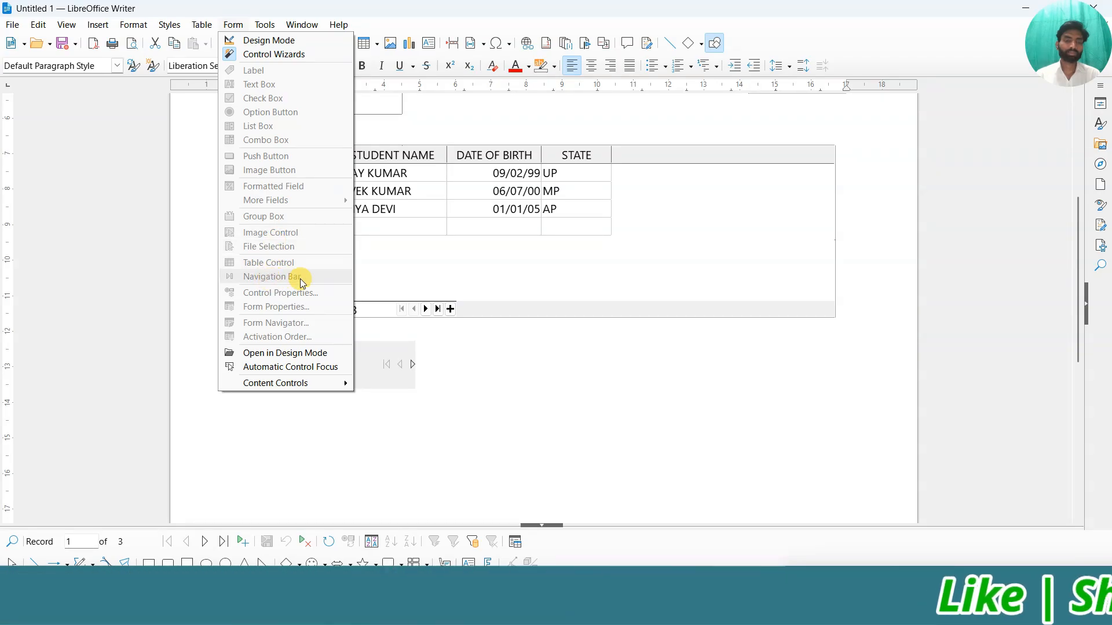
{"action": "left_click", "coordinate": [433, 384]}
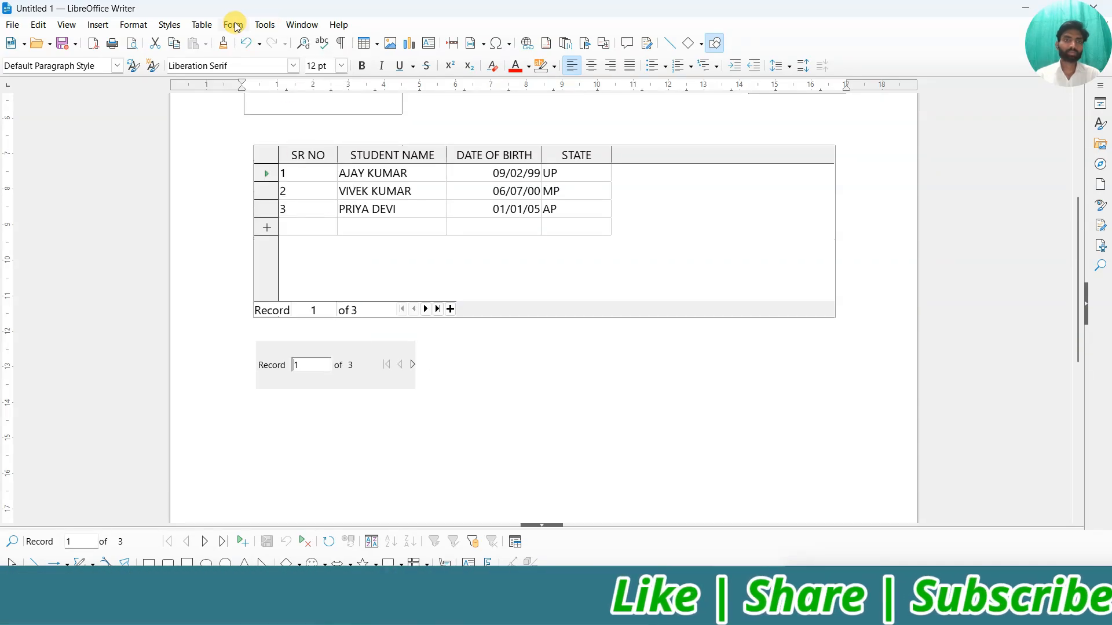
{"action": "left_click", "coordinate": [235, 26]}
{"action": "left_click", "coordinate": [243, 42]}
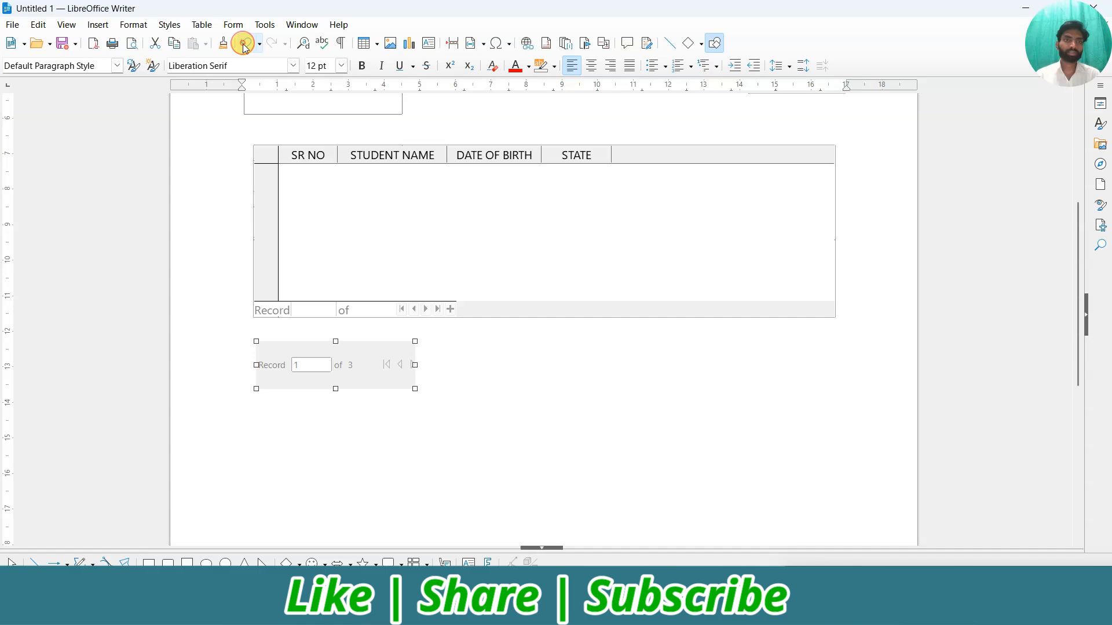
{"action": "left_click", "coordinate": [233, 25]}
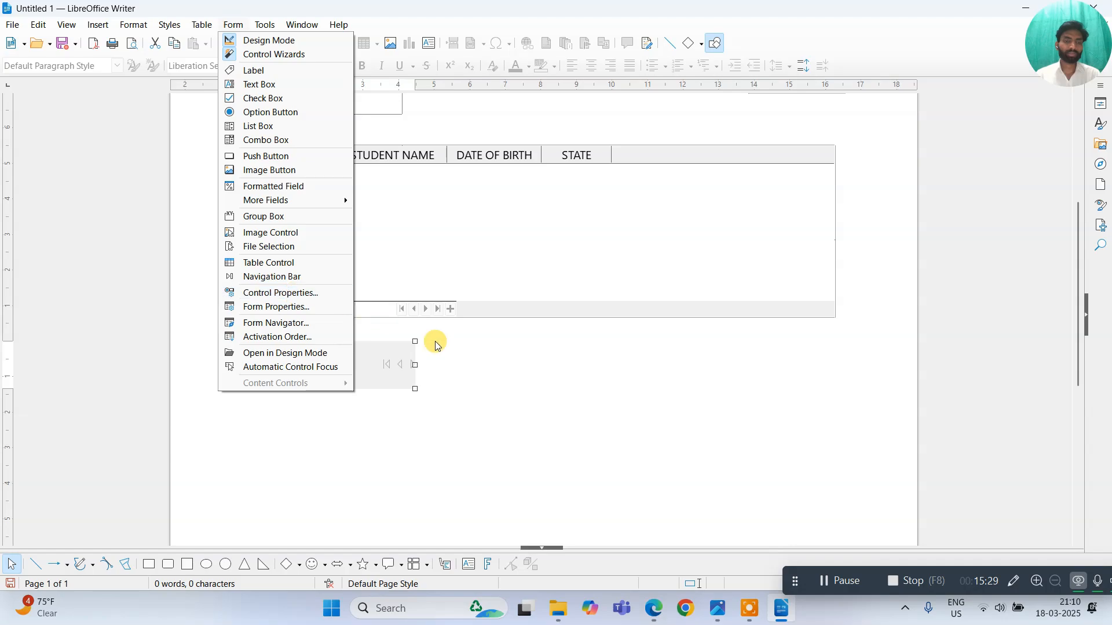
{"action": "left_click", "coordinate": [471, 360]}
{"action": "scroll", "coordinate": [454, 340], "scroll_direction": "up", "scroll_amount": 5}
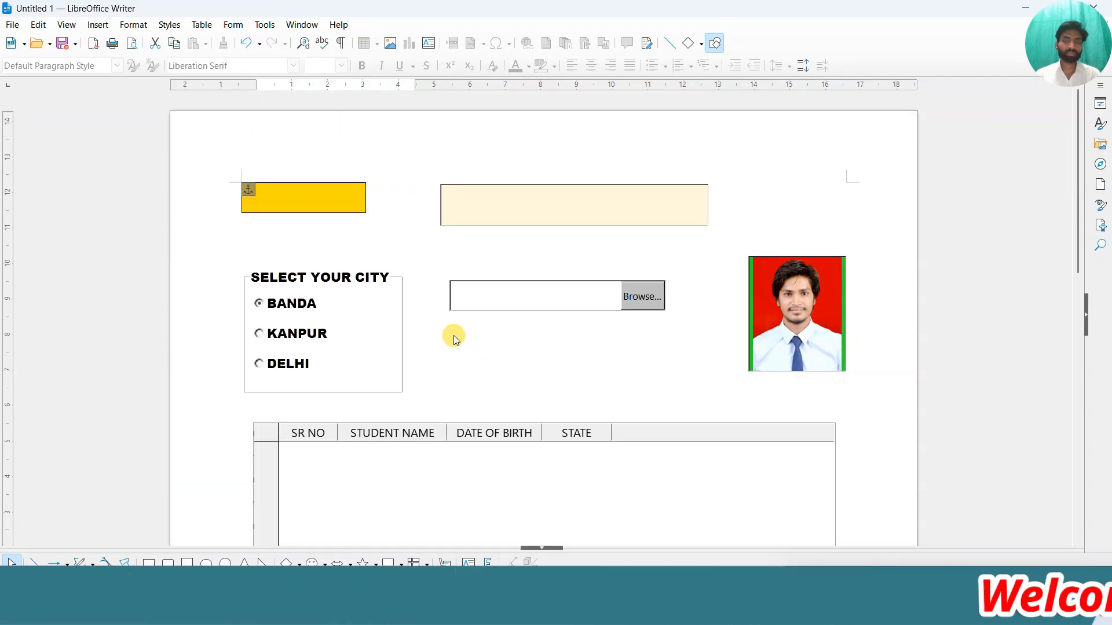
{"action": "scroll", "coordinate": [453, 335], "scroll_direction": "down", "scroll_amount": 5}
{"action": "scroll", "coordinate": [453, 335], "scroll_direction": "up", "scroll_amount": 5}
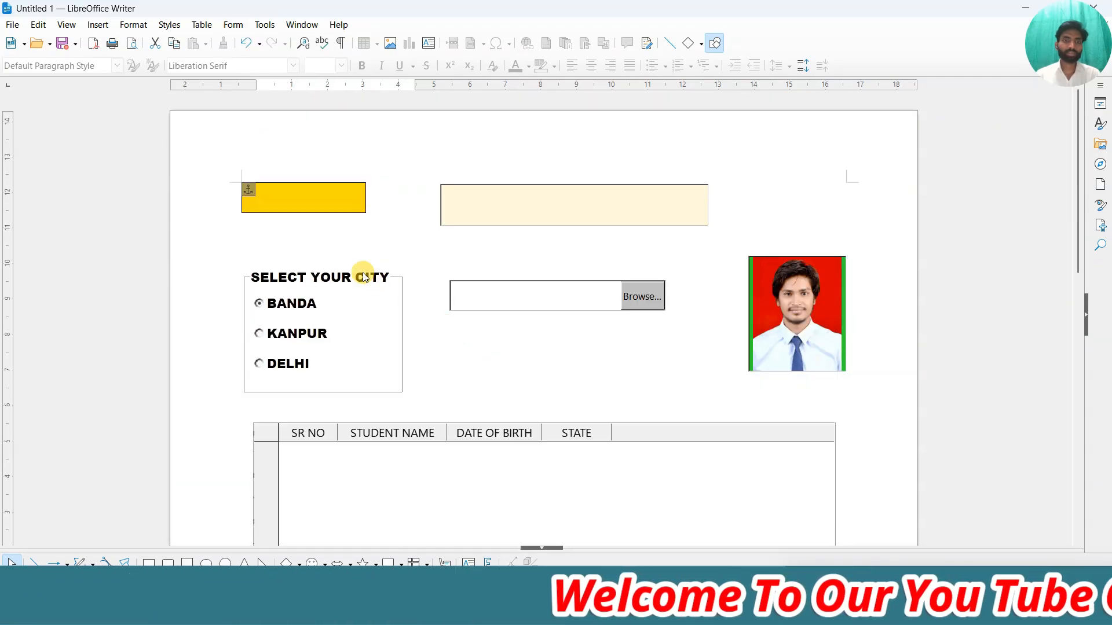
{"action": "left_click", "coordinate": [297, 194]}
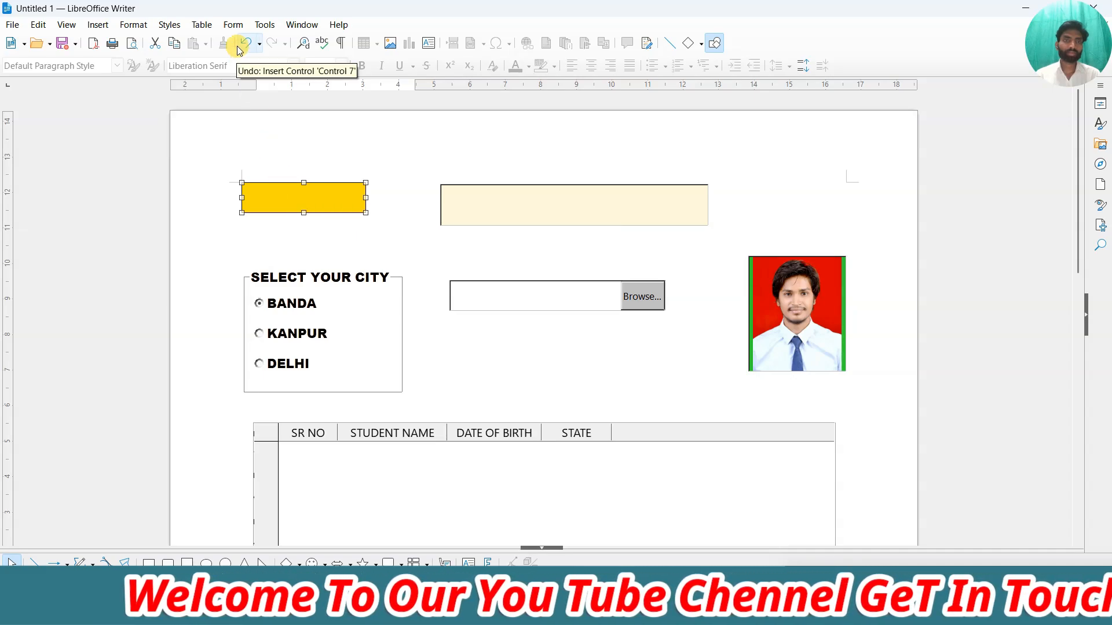
{"action": "left_click", "coordinate": [234, 26]}
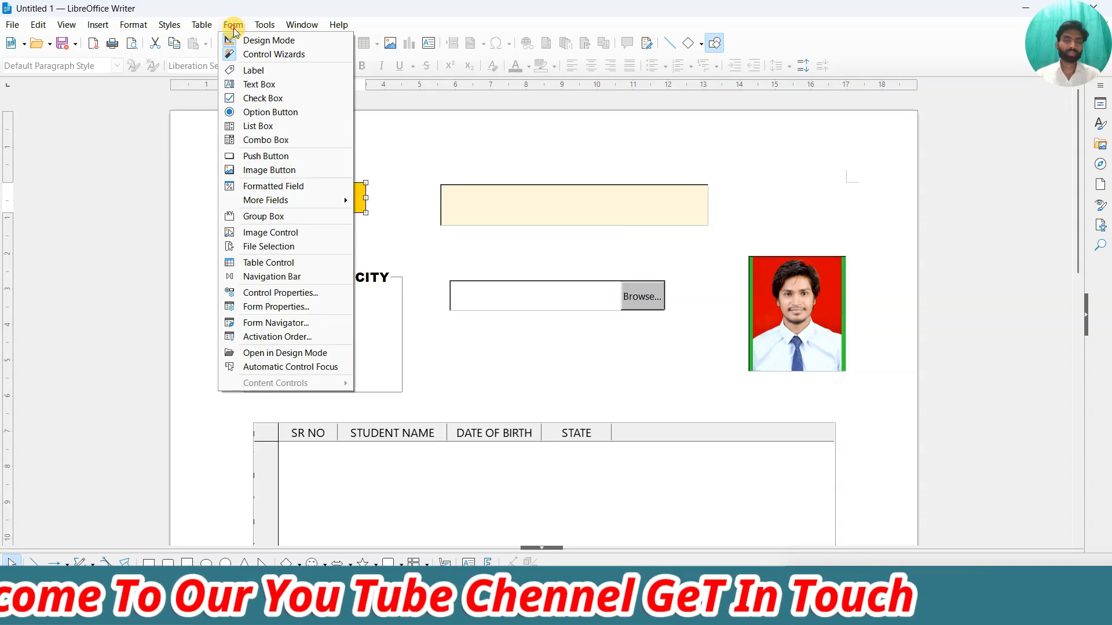
Open and close the yellow Image Button 1 properties twice to review them.
{"action": "left_click", "coordinate": [279, 294]}
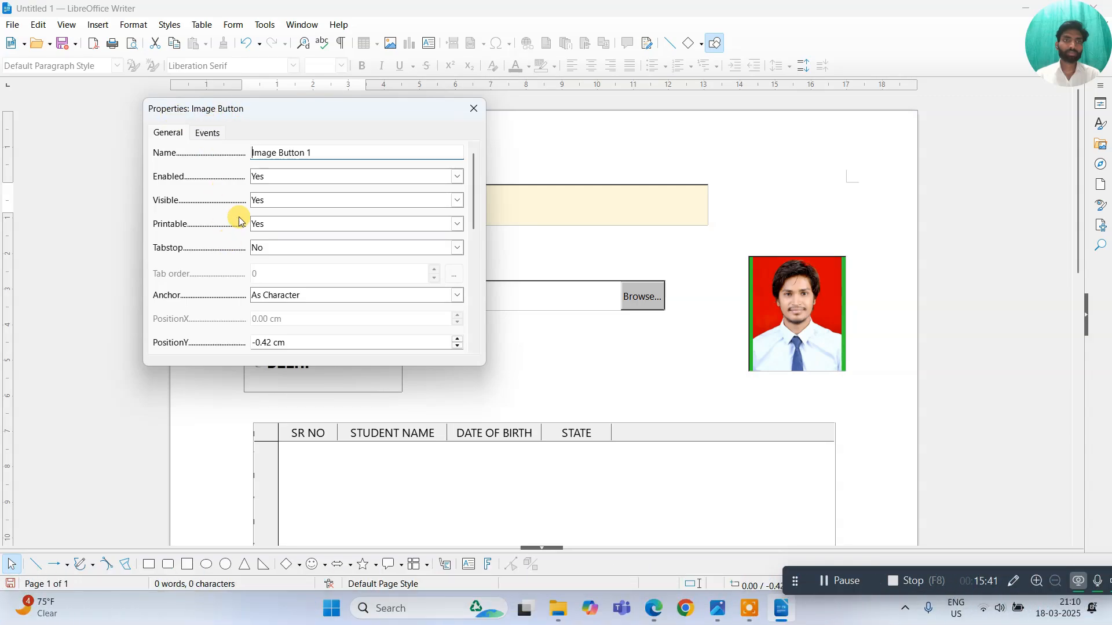
{"action": "scroll", "coordinate": [248, 259], "scroll_direction": "down", "scroll_amount": 3}
{"action": "scroll", "coordinate": [266, 223], "scroll_direction": "up", "scroll_amount": 6}
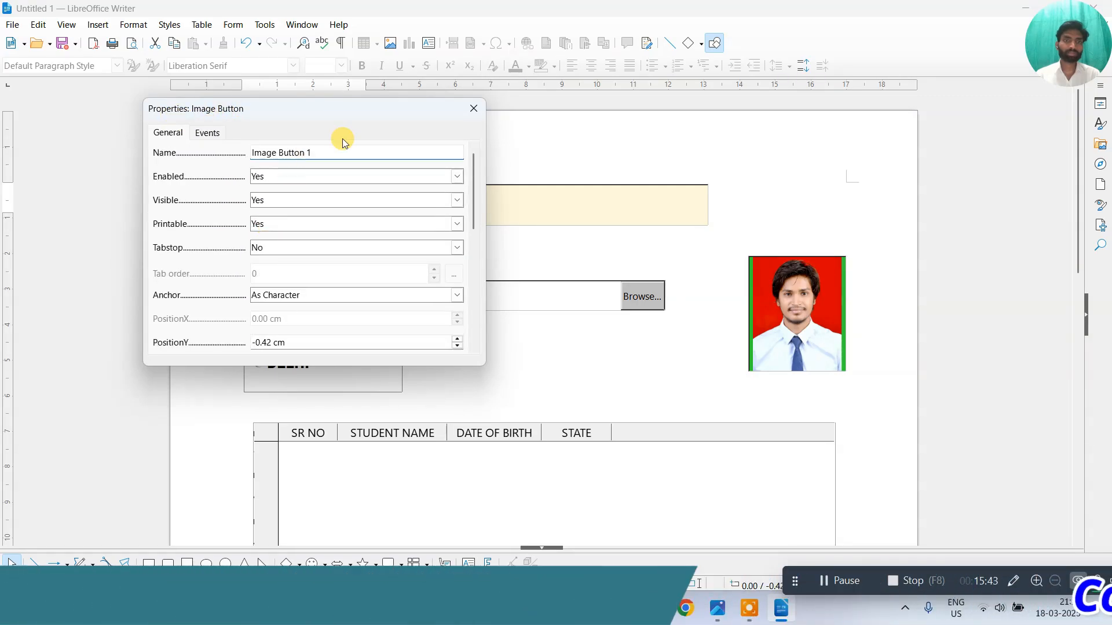
{"action": "left_click", "coordinate": [472, 108]}
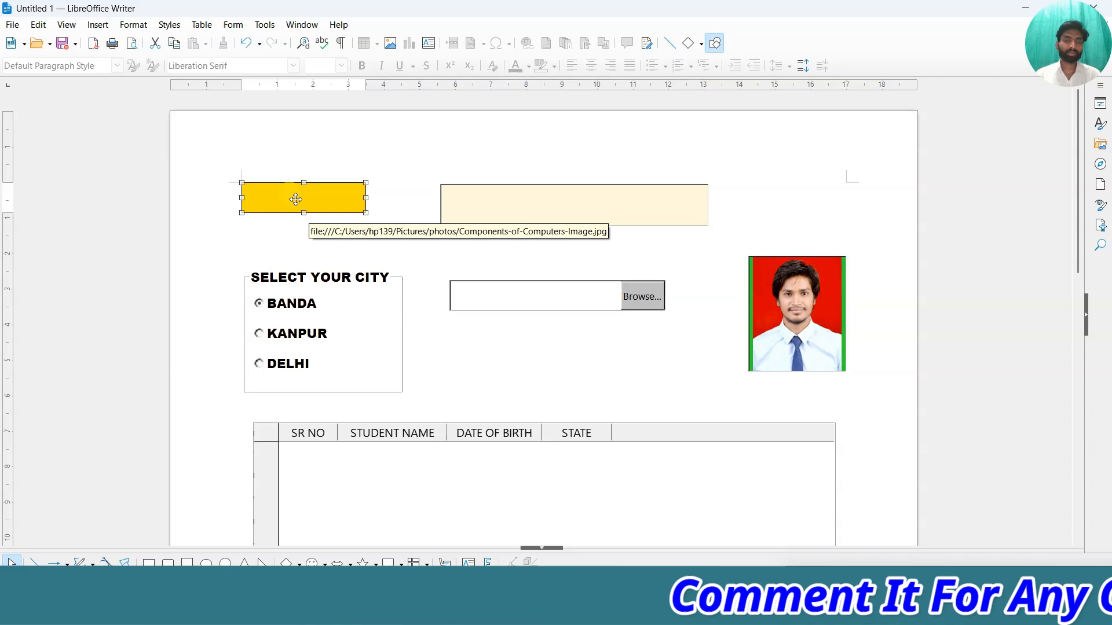
{"action": "double_click", "coordinate": [293, 199]}
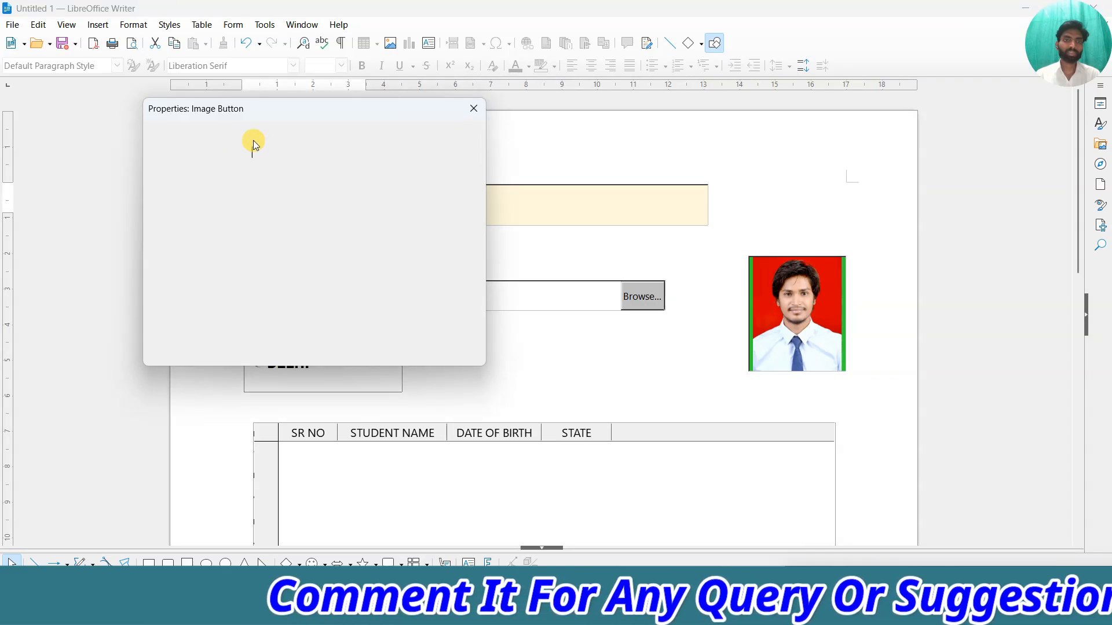
{"action": "left_click", "coordinate": [470, 109]}
Open Control Properties from the Form menu, close it, and bring the Form menu back.
{"action": "left_click", "coordinate": [233, 25]}
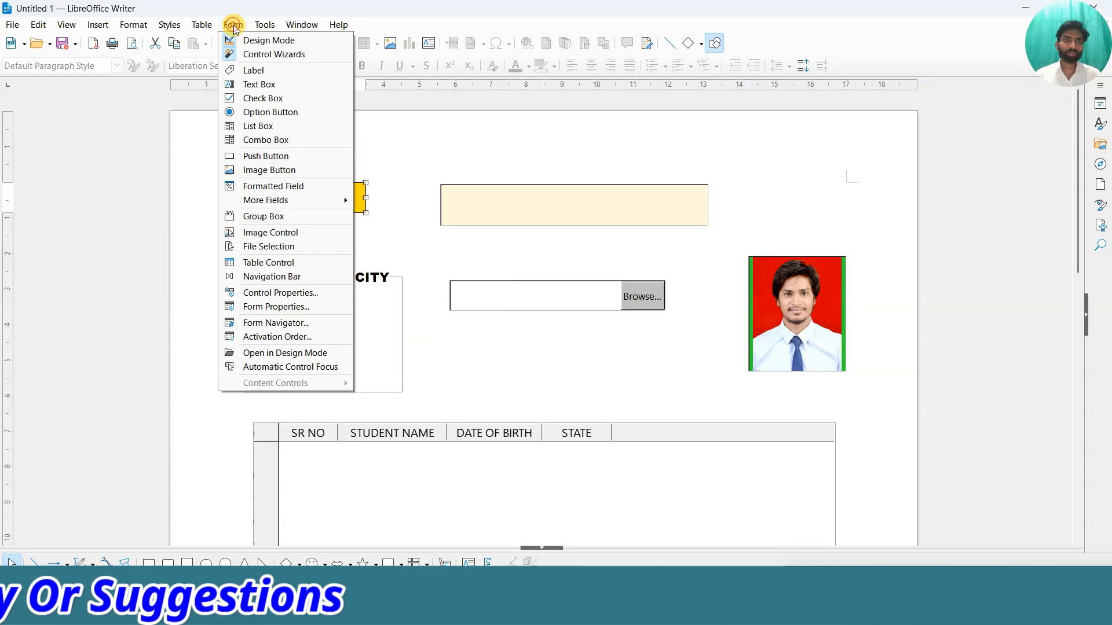
{"action": "left_click", "coordinate": [276, 292]}
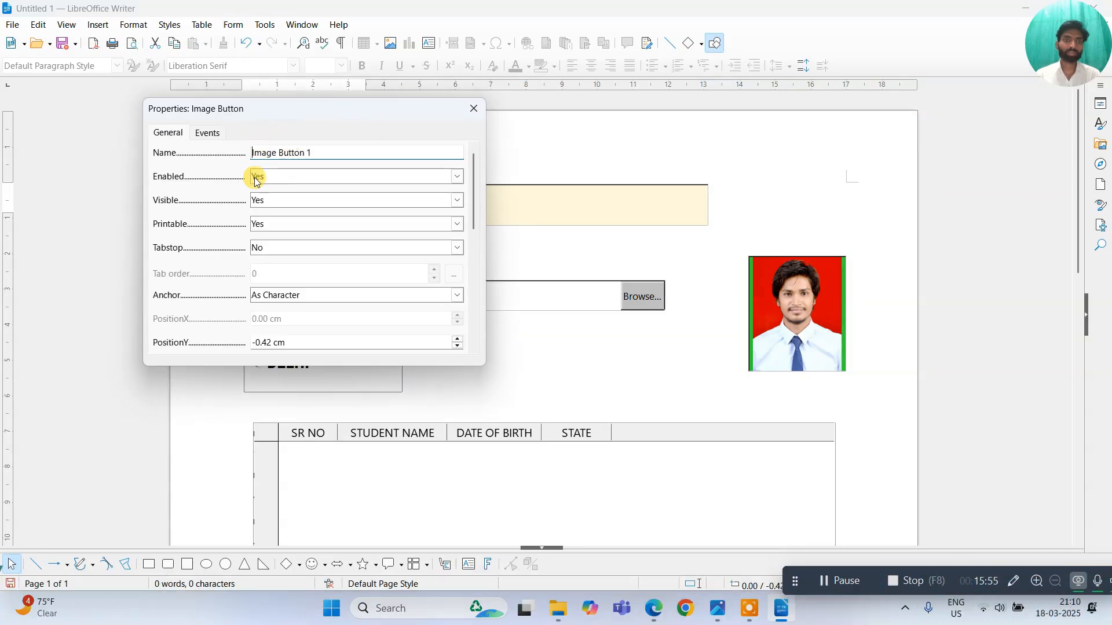
{"action": "left_click", "coordinate": [479, 113]}
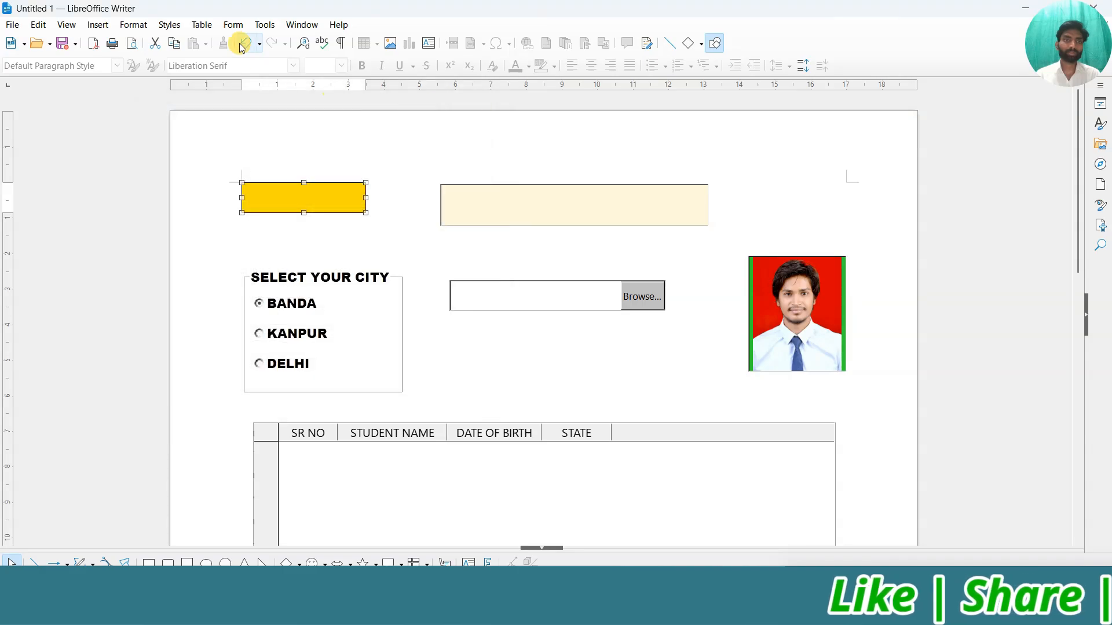
{"action": "left_click", "coordinate": [234, 26]}
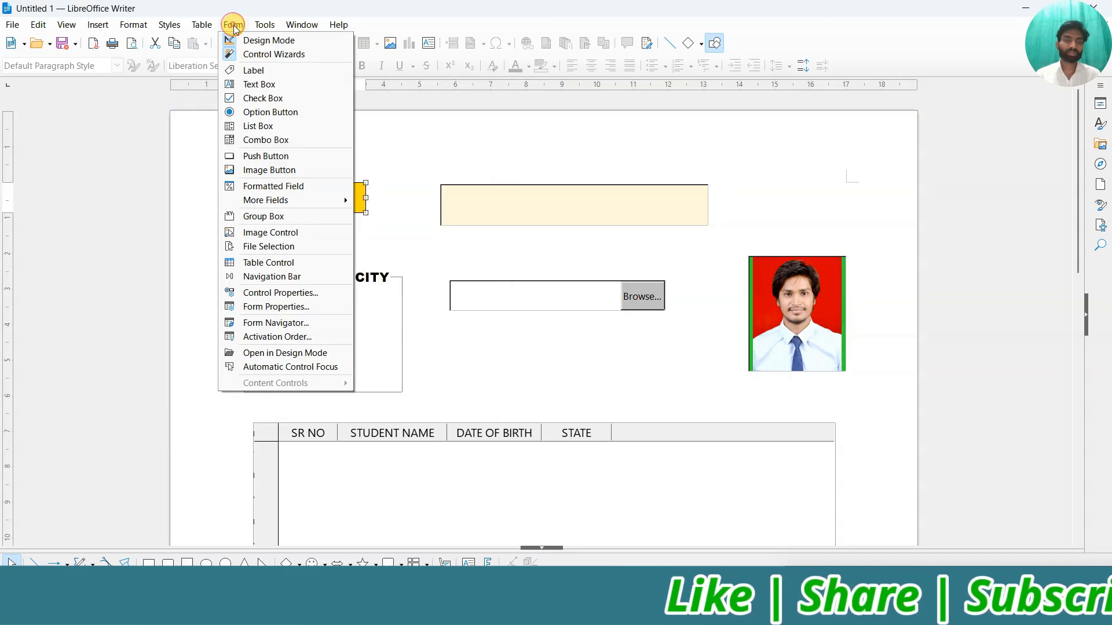
Open Form Properties, move the dialog aside, and inspect the Data tab's LISTDATA data source.
{"action": "left_click", "coordinate": [281, 307]}
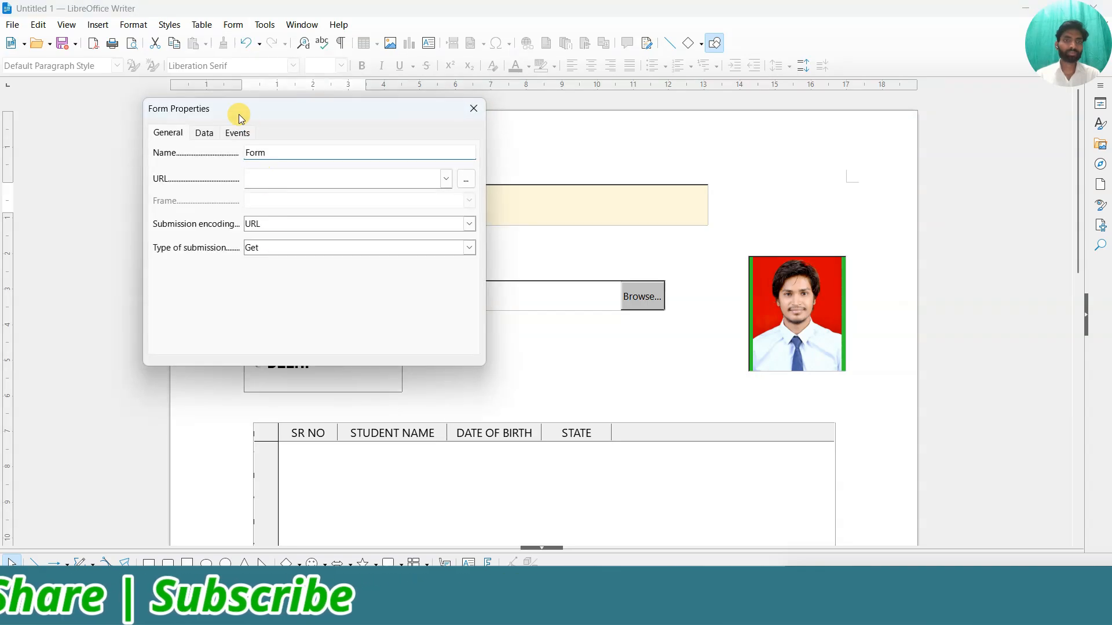
{"action": "left_click_drag", "start_coordinate": [239, 115], "coordinate": [555, 126]}
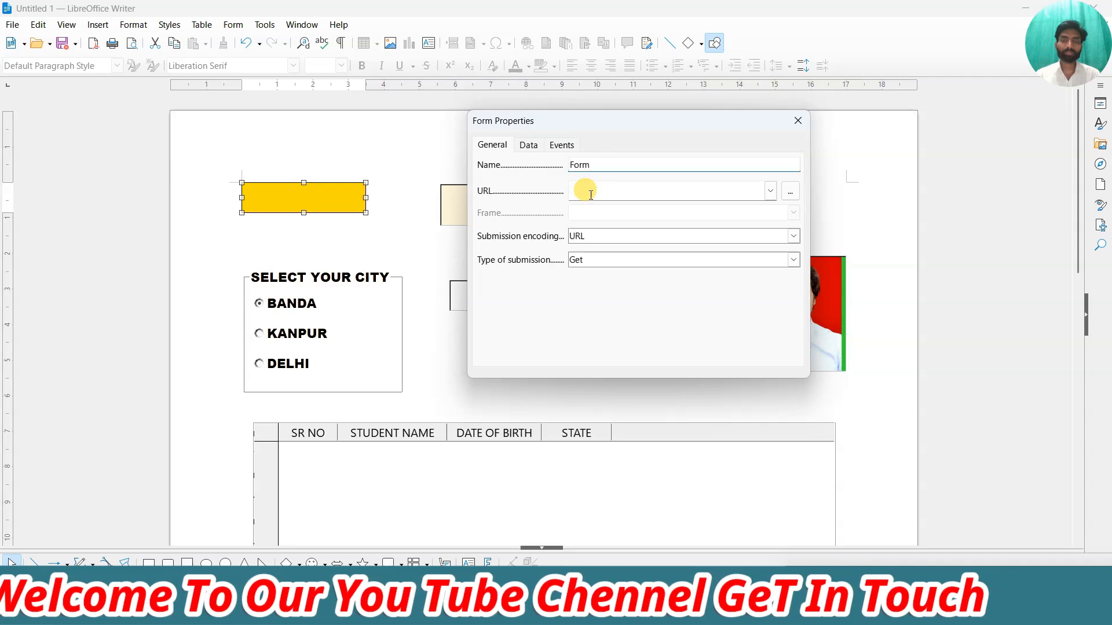
{"action": "left_click", "coordinate": [769, 190]}
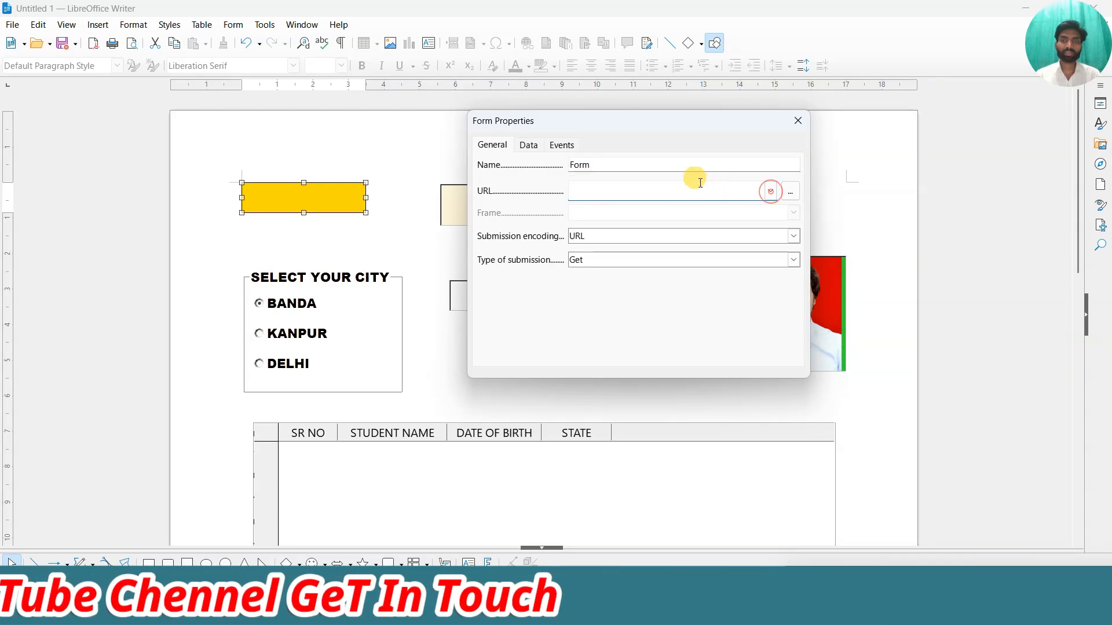
{"action": "left_click", "coordinate": [530, 147]}
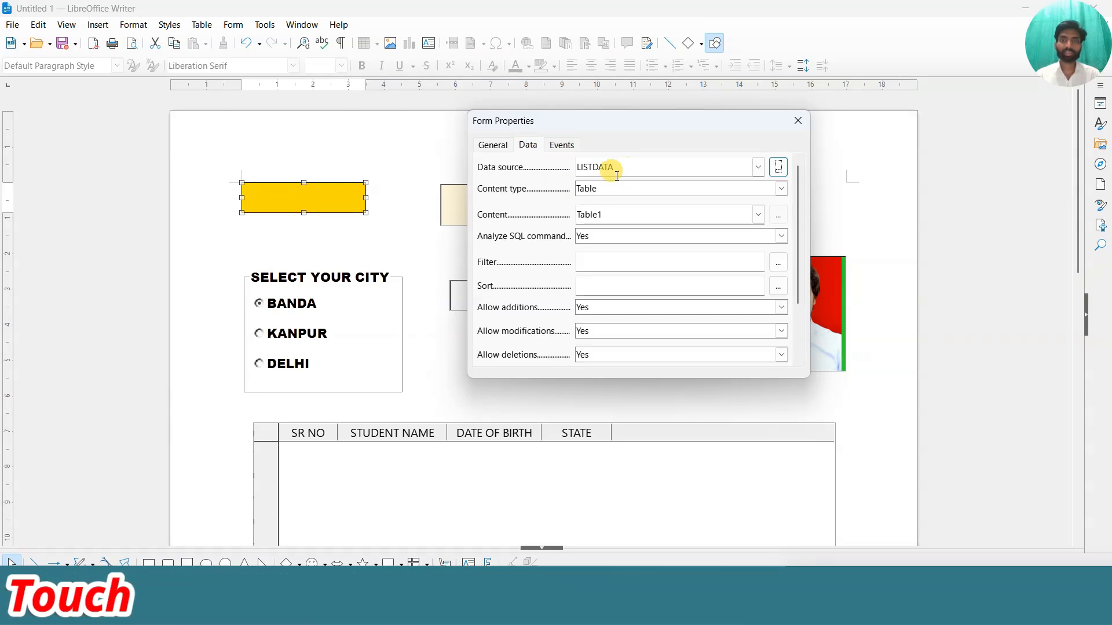
{"action": "left_click", "coordinate": [759, 169]}
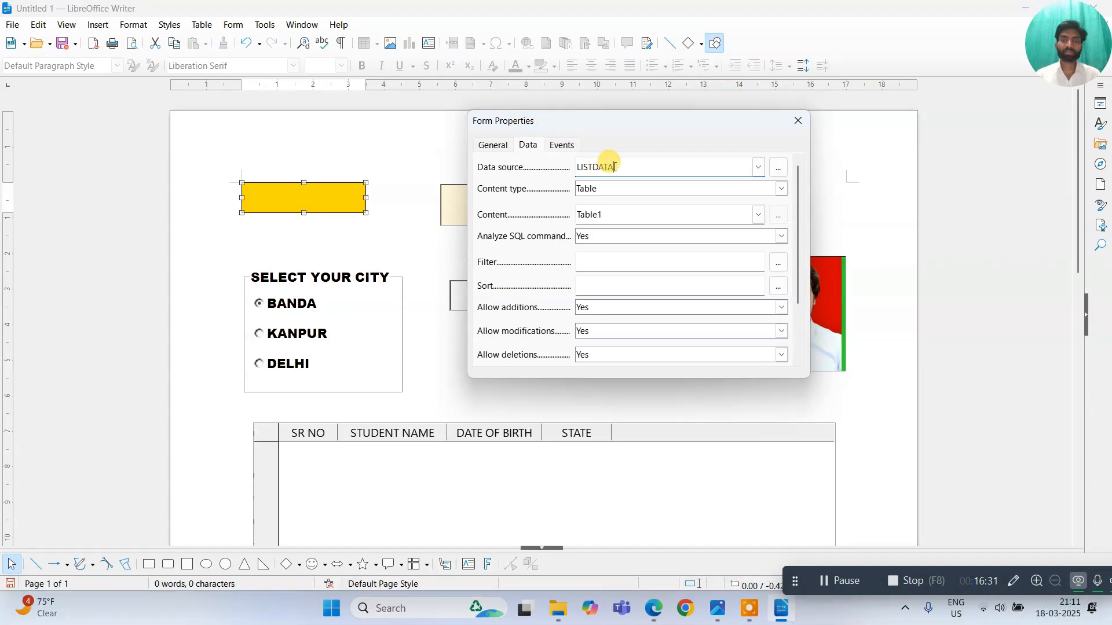
Browse Documents for the ADMISSION FORM database file, then cancel to keep LISTDATA.
{"action": "left_click", "coordinate": [777, 168]}
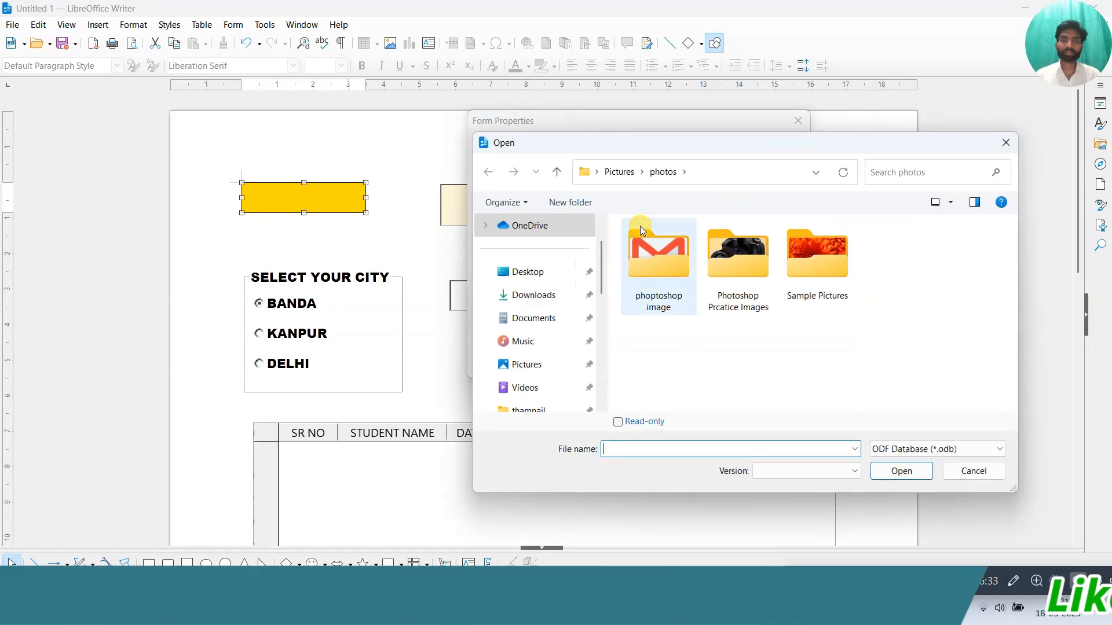
{"action": "left_click", "coordinate": [547, 319]}
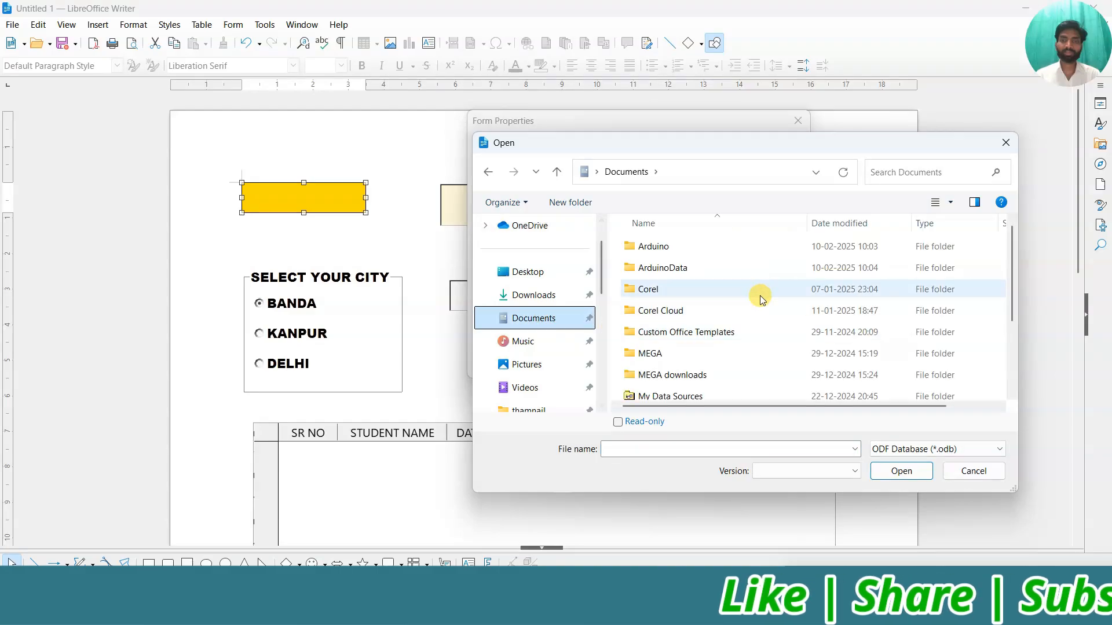
{"action": "scroll", "coordinate": [759, 294], "scroll_direction": "down", "scroll_amount": 3}
{"action": "left_click", "coordinate": [712, 328]}
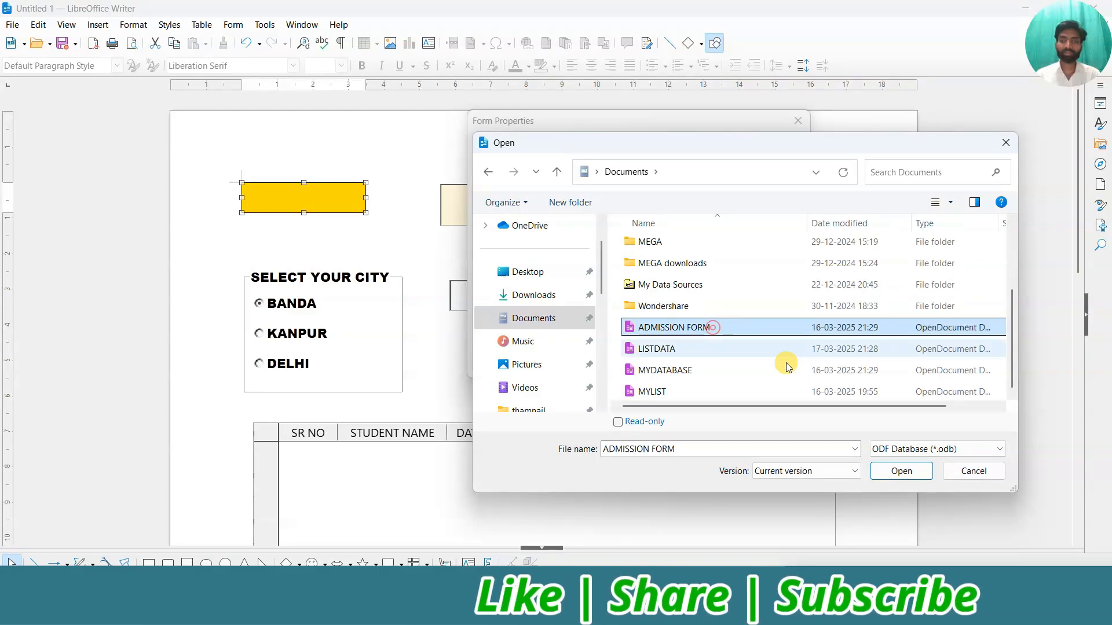
{"action": "left_click", "coordinate": [968, 470]}
Keep content type Table with content Table1 and close Form Properties.
{"action": "left_click", "coordinate": [782, 188]}
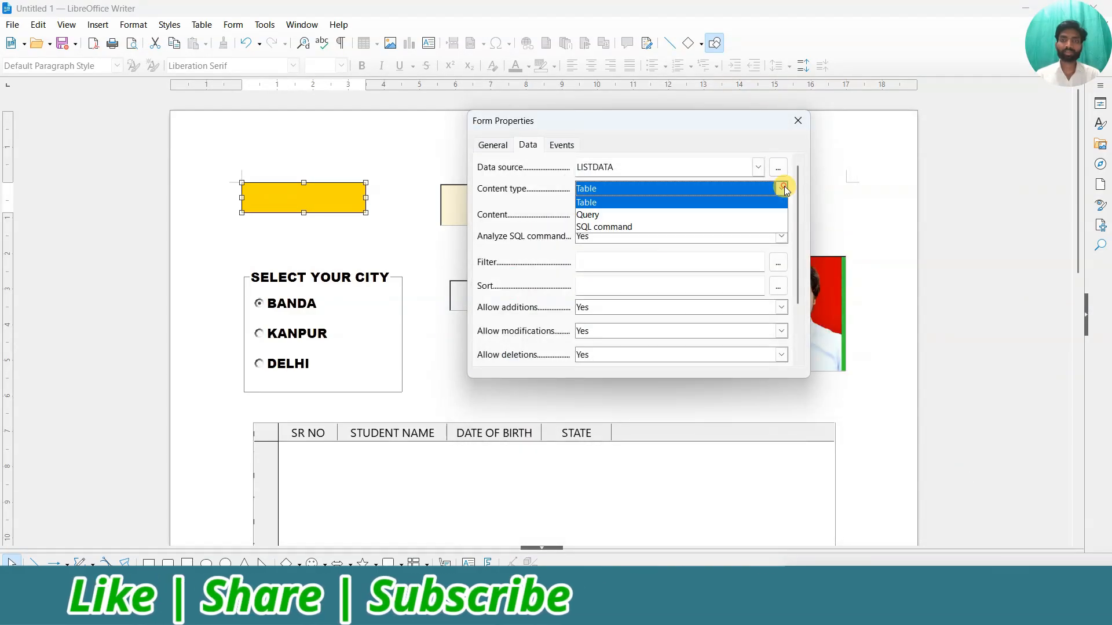
{"action": "left_click", "coordinate": [782, 188]}
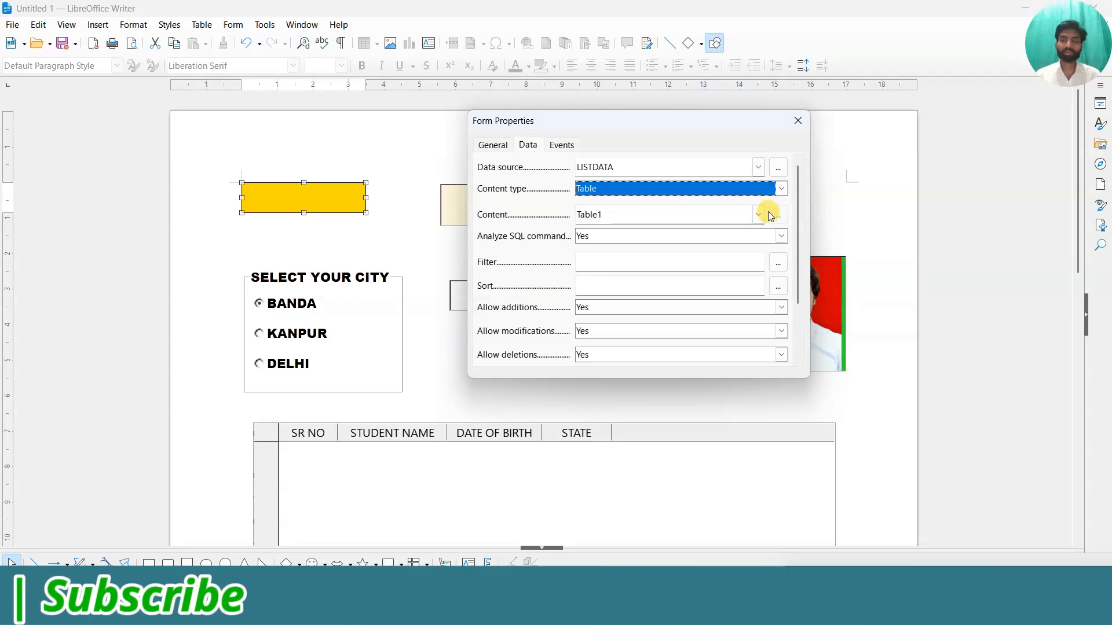
{"action": "left_click", "coordinate": [604, 216]}
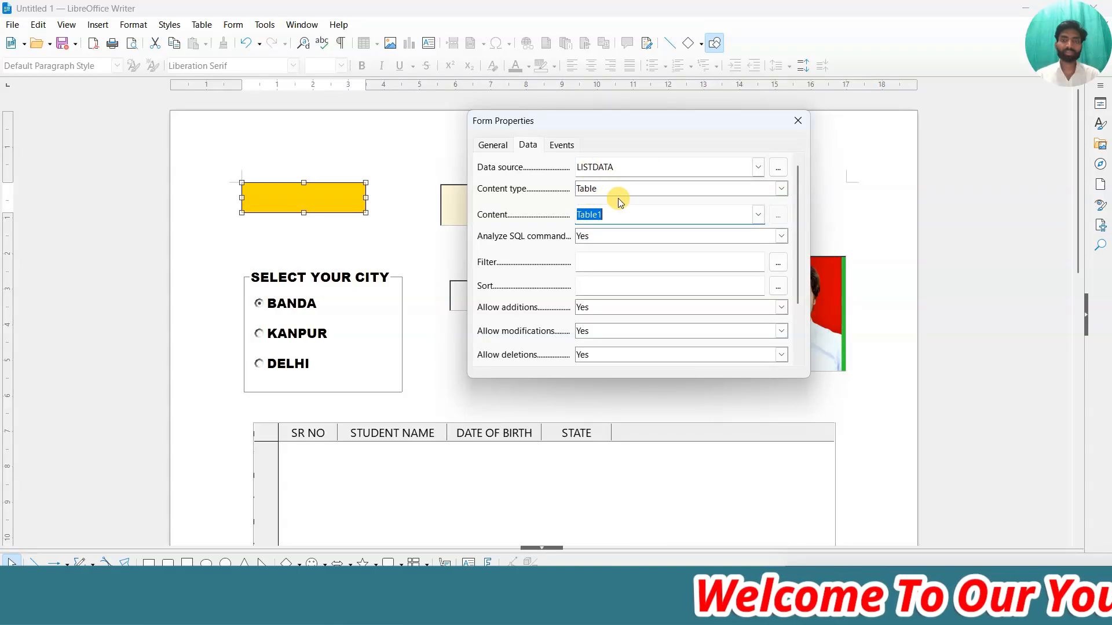
{"action": "left_click", "coordinate": [798, 121]}
{"action": "left_click", "coordinate": [232, 26]}
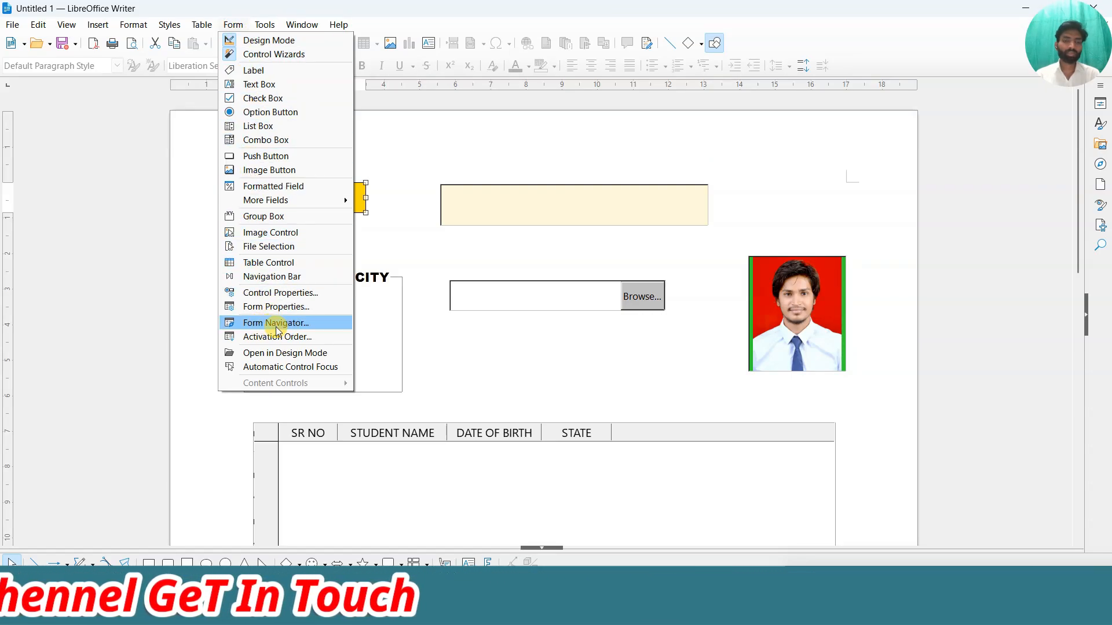
Open the Form Navigator and enlarge it to show all ten form controls.
{"action": "left_click", "coordinate": [461, 369]}
{"action": "scroll", "coordinate": [389, 280], "scroll_direction": "down", "scroll_amount": 15}
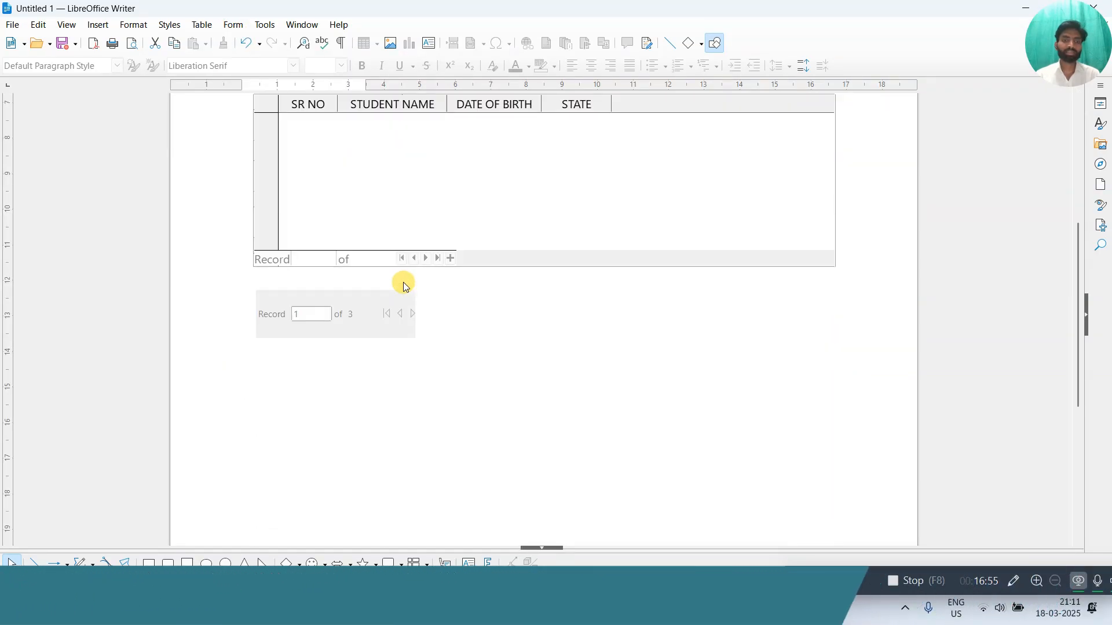
{"action": "scroll", "coordinate": [328, 256], "scroll_direction": "up", "scroll_amount": 1}
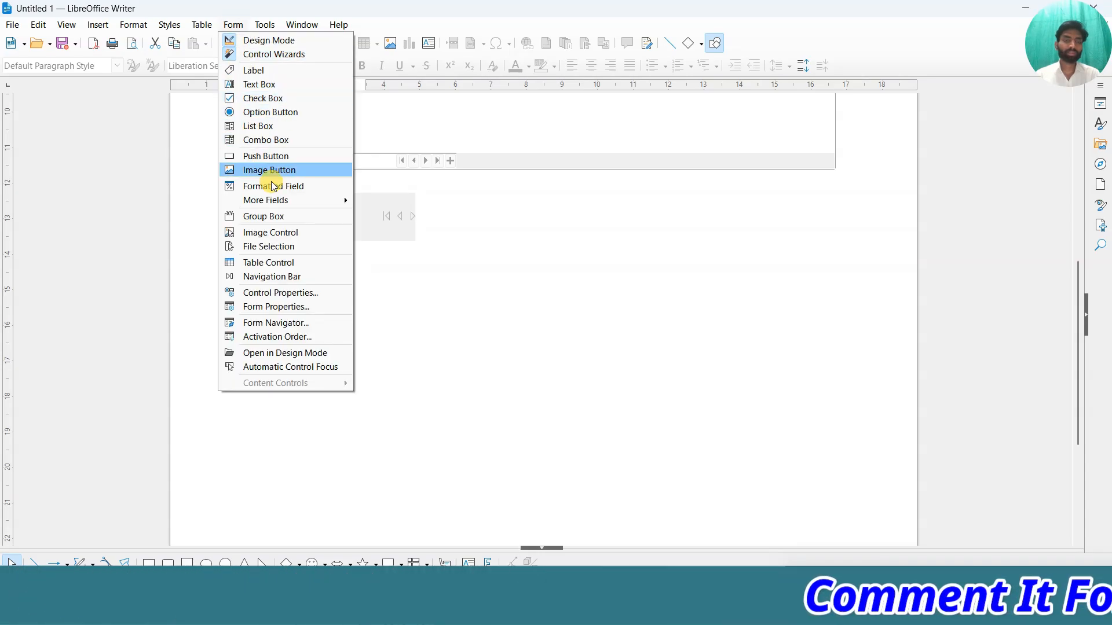
{"action": "left_click", "coordinate": [289, 324]}
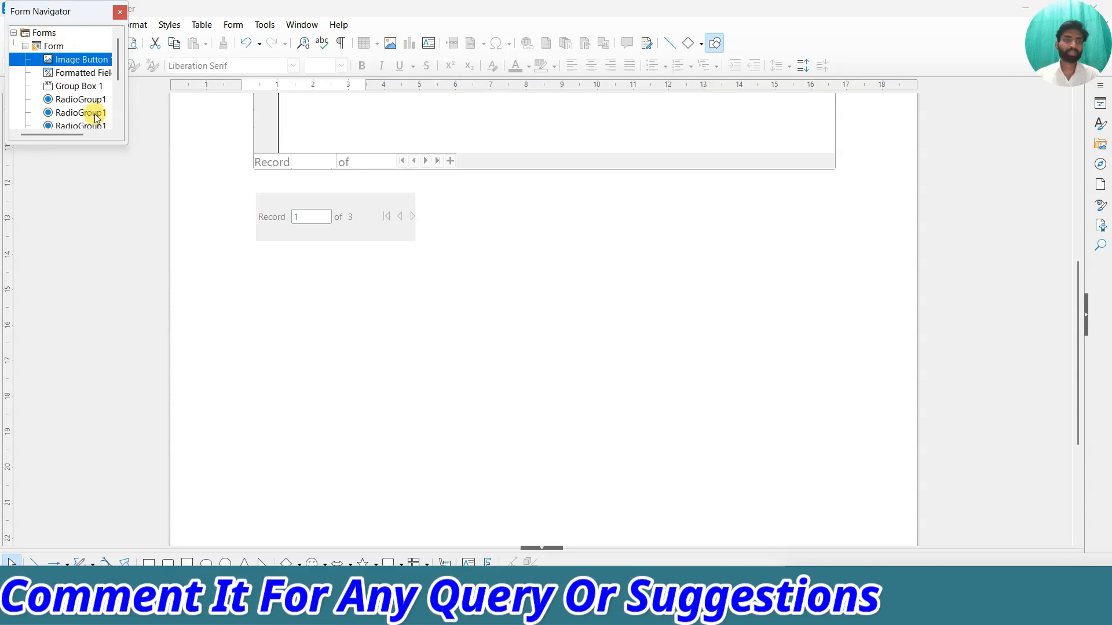
{"action": "left_click_drag", "start_coordinate": [123, 143], "coordinate": [136, 211]}
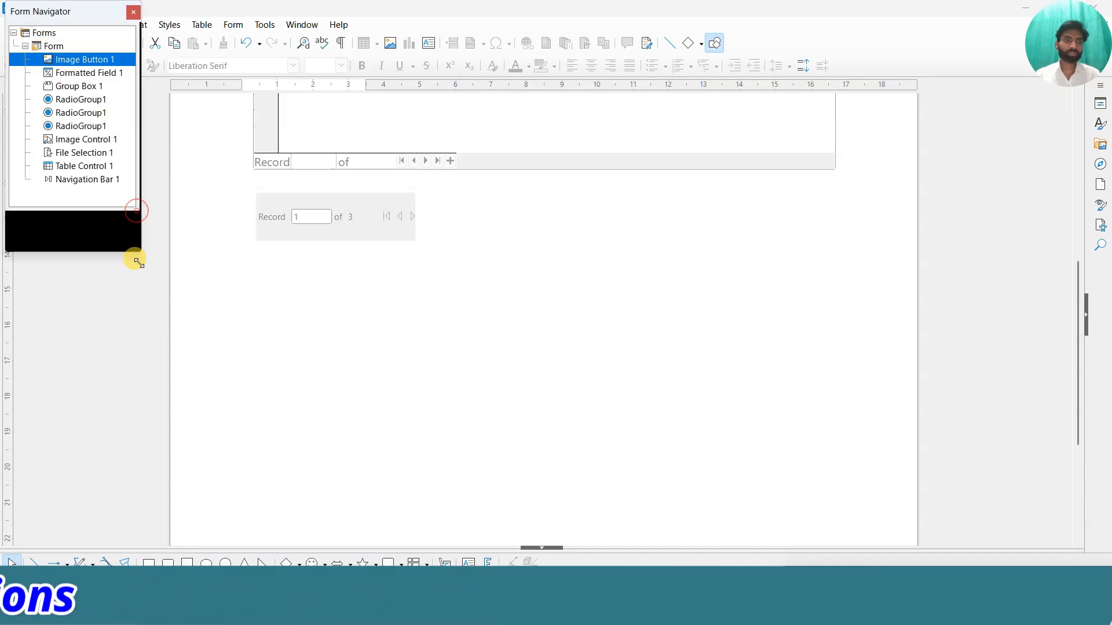
{"action": "left_click_drag", "start_coordinate": [138, 262], "coordinate": [134, 273]}
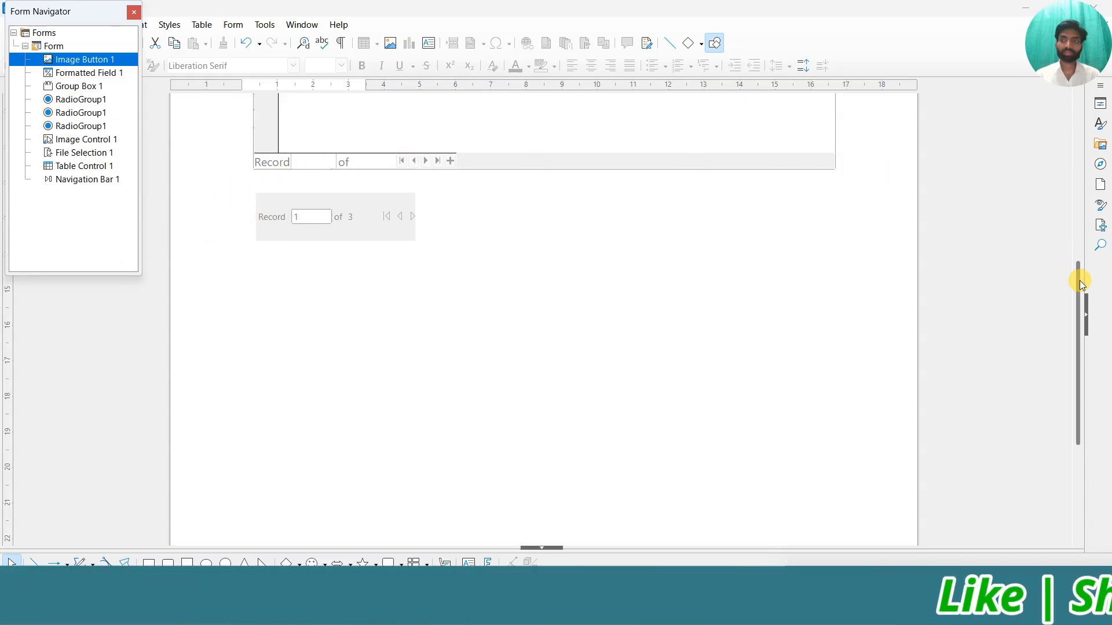
{"action": "left_click_drag", "start_coordinate": [1080, 284], "coordinate": [1074, 153]}
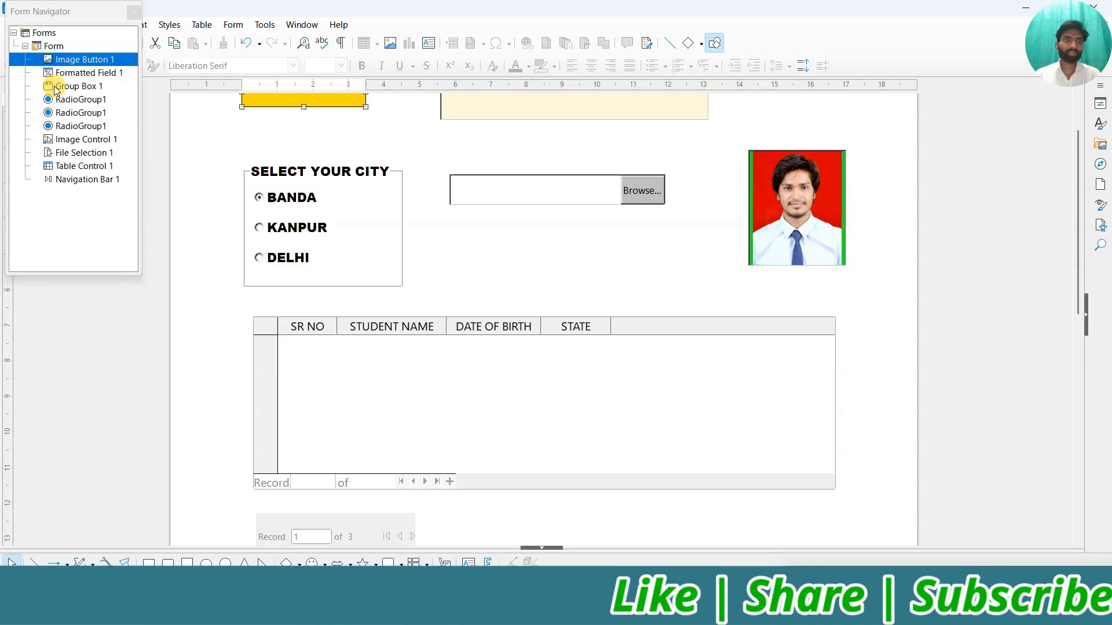
Step through Formatted Field 1, RadioGroup1, Image Control 1, File Selection 1 and Table Control 1, then close the navigator.
{"action": "left_click", "coordinate": [86, 72]}
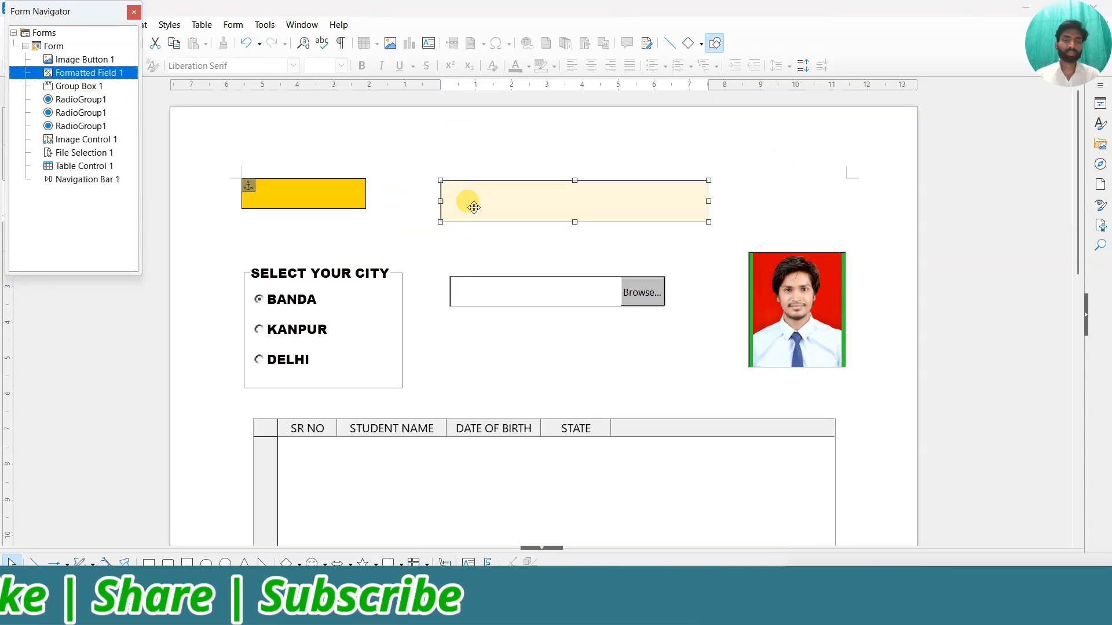
{"action": "left_click", "coordinate": [96, 113]}
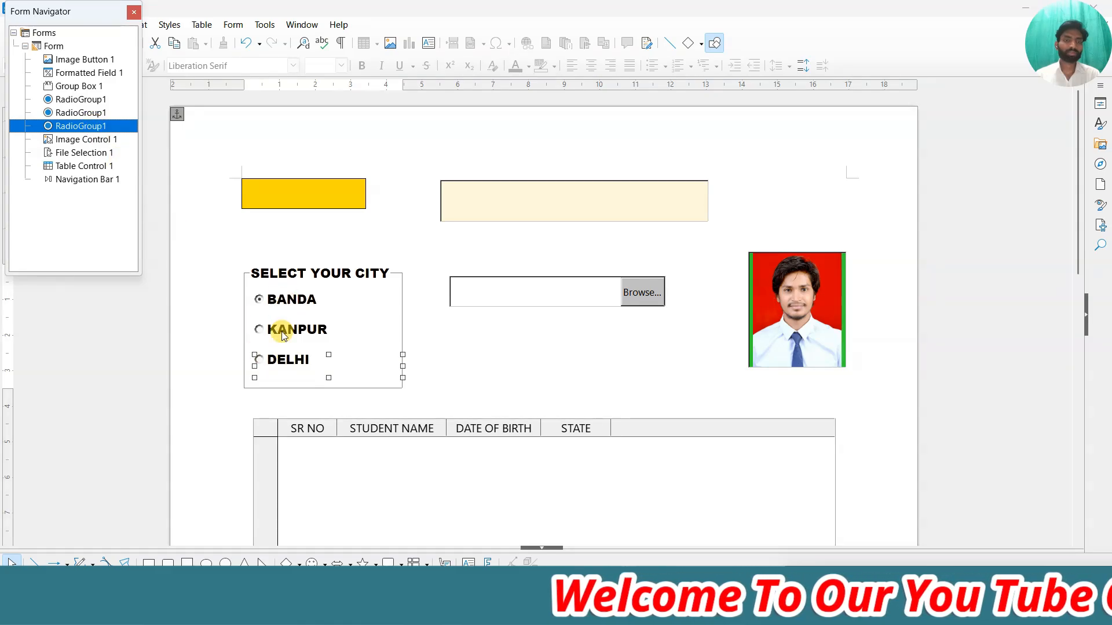
{"action": "left_click", "coordinate": [93, 140]}
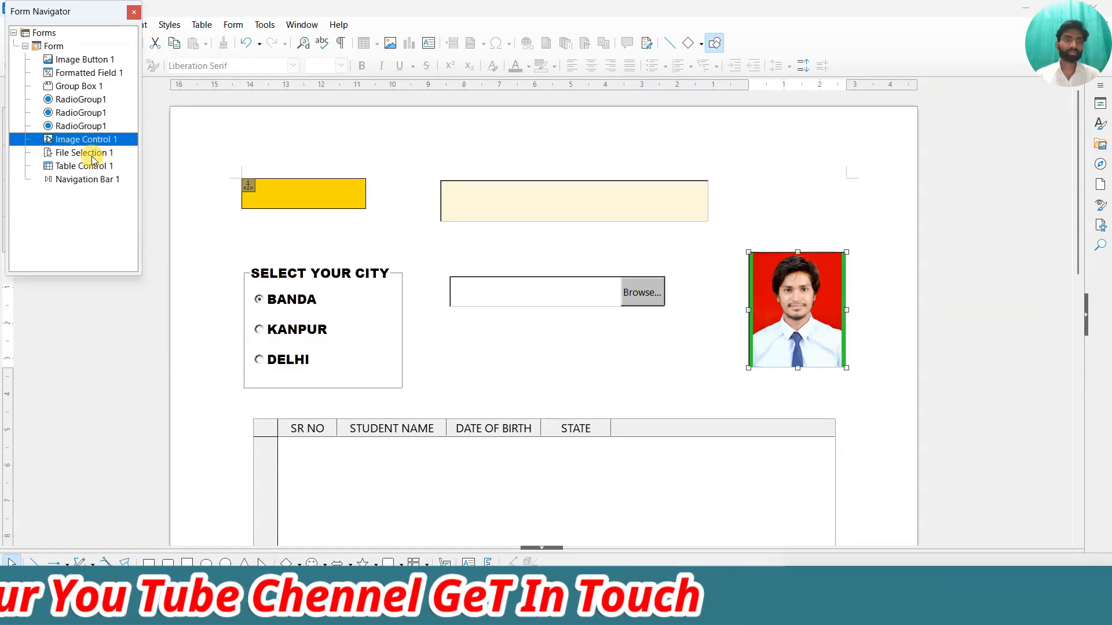
{"action": "left_click", "coordinate": [90, 153]}
{"action": "left_click", "coordinate": [88, 171]}
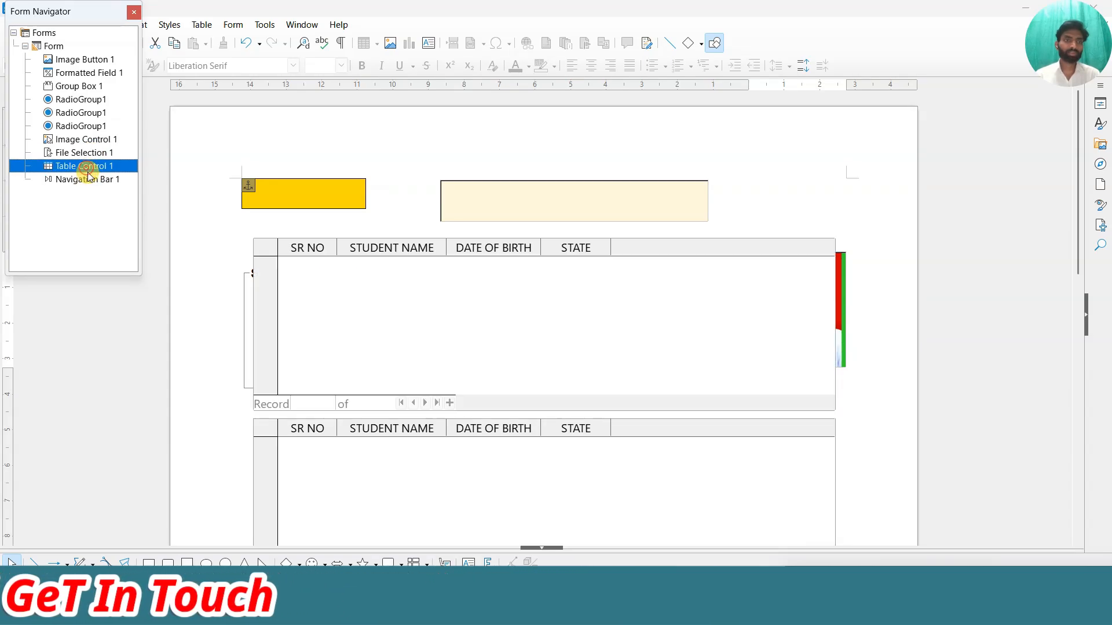
{"action": "key", "text": "Down"}
{"action": "left_click", "coordinate": [88, 153]}
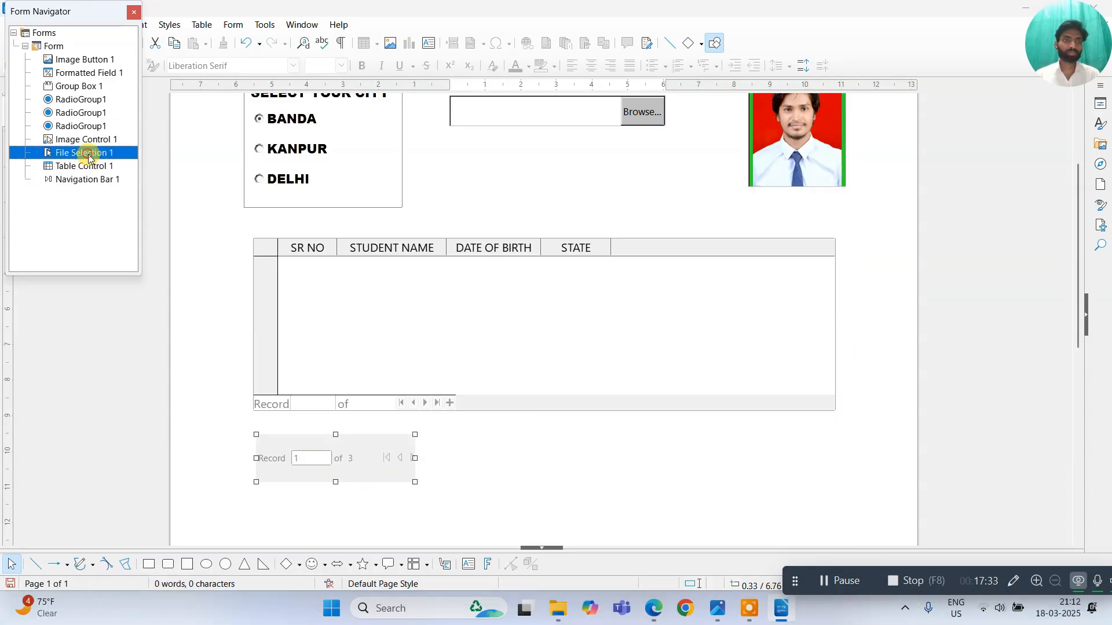
{"action": "left_click", "coordinate": [88, 113]}
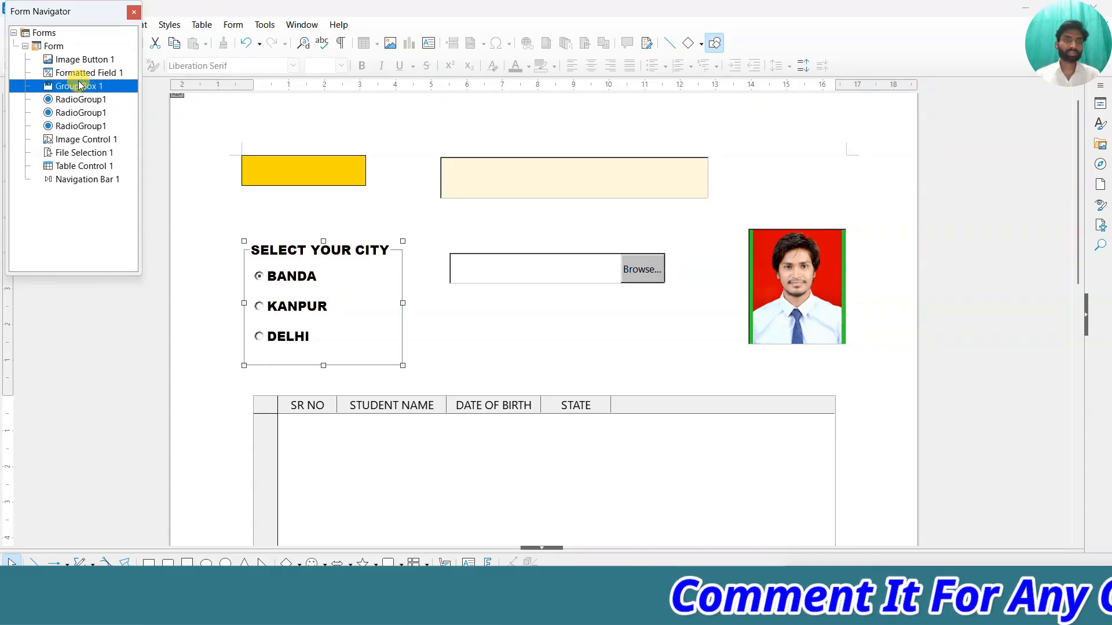
{"action": "left_click", "coordinate": [82, 72]}
{"action": "left_click", "coordinate": [87, 113]}
{"action": "left_click", "coordinate": [91, 139]}
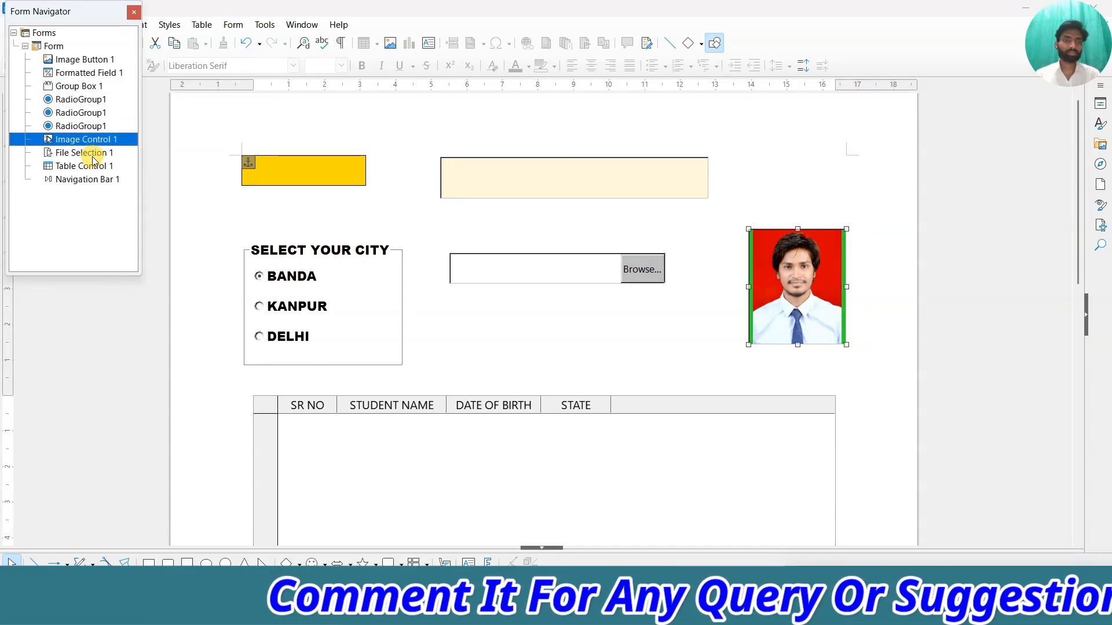
{"action": "left_click", "coordinate": [92, 153]}
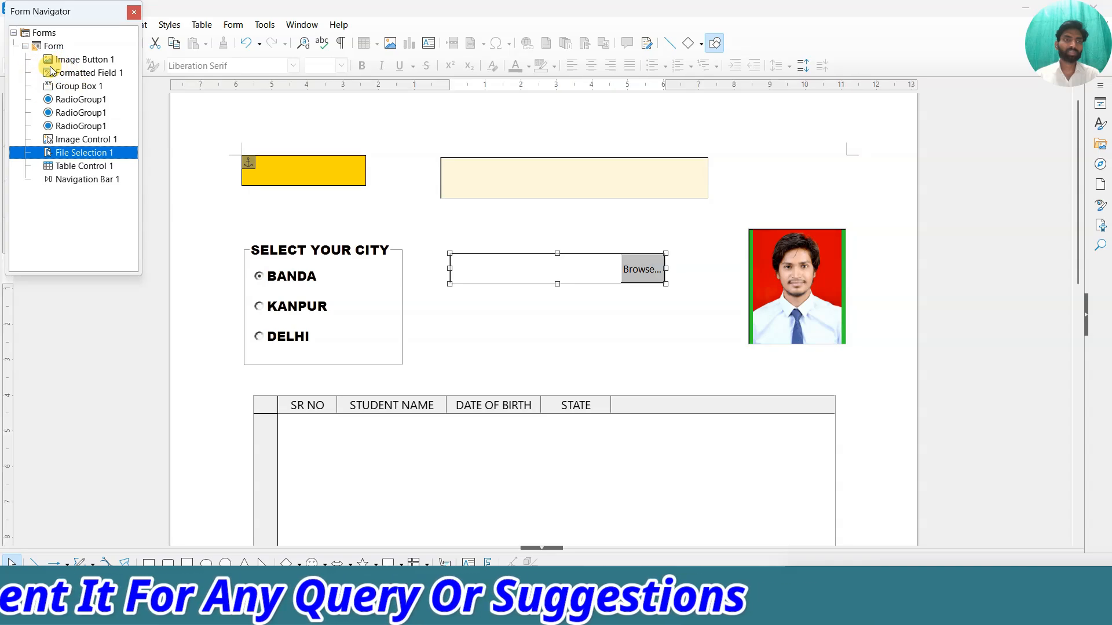
{"action": "left_click", "coordinate": [134, 11]}
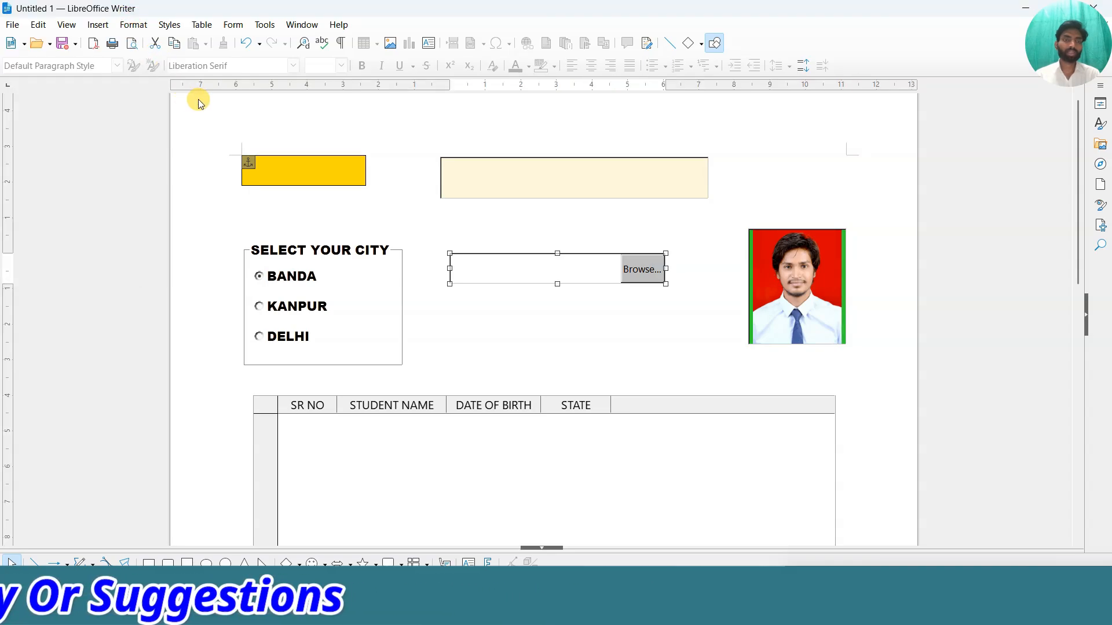
{"action": "left_click", "coordinate": [233, 25]}
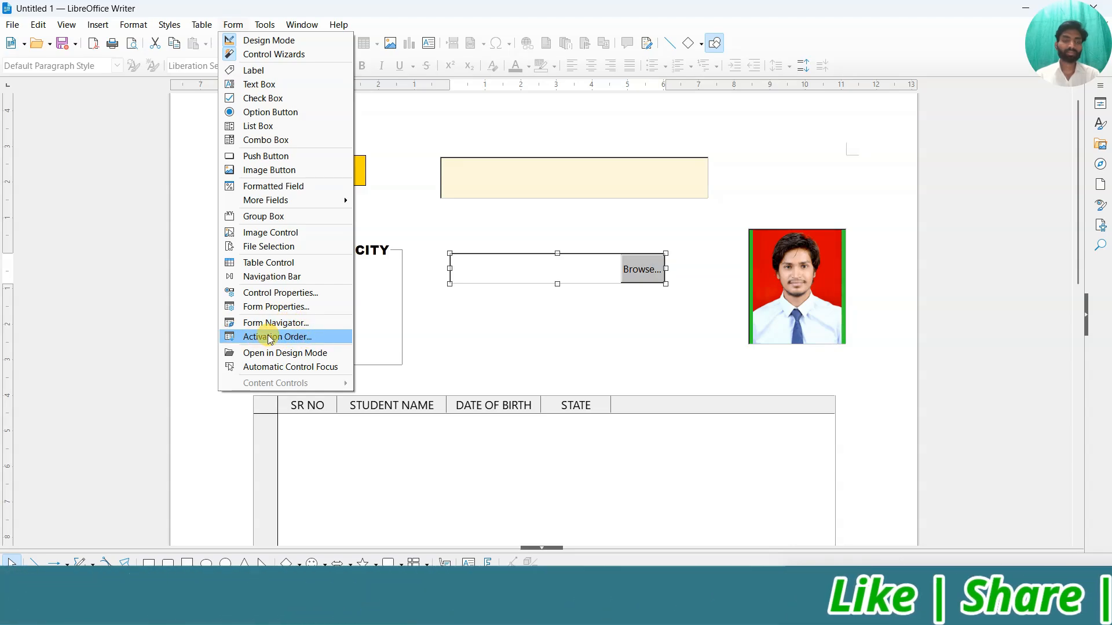
{"action": "left_click", "coordinate": [479, 352]}
{"action": "scroll", "coordinate": [446, 342], "scroll_direction": "down", "scroll_amount": 10}
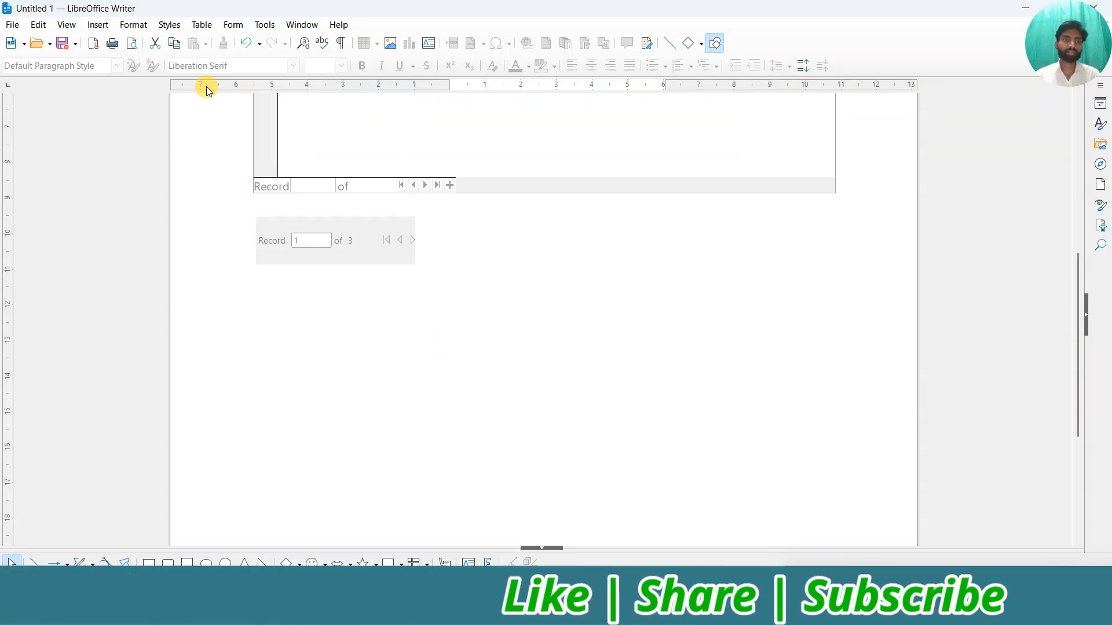
{"action": "left_click", "coordinate": [232, 23]}
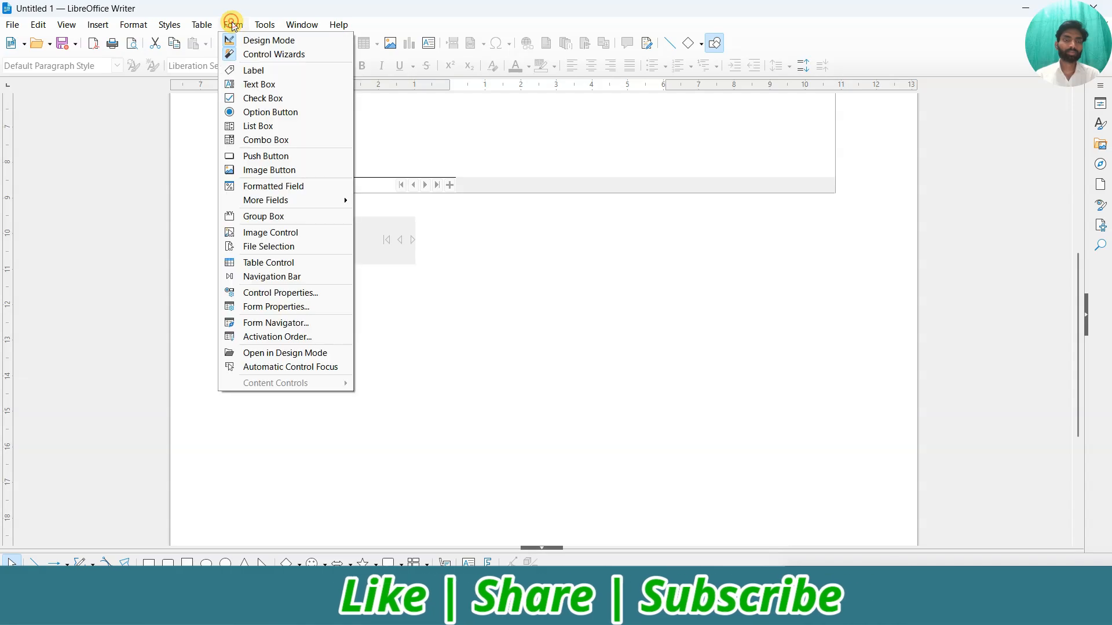
{"action": "left_click", "coordinate": [287, 335]}
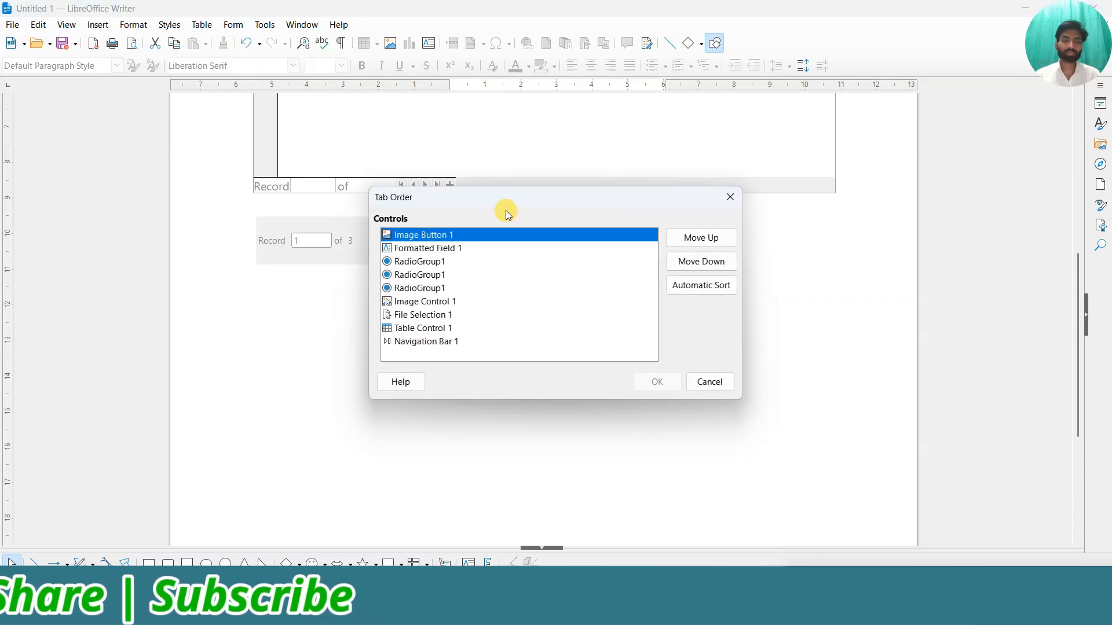
{"action": "left_click_drag", "start_coordinate": [505, 210], "coordinate": [660, 186]}
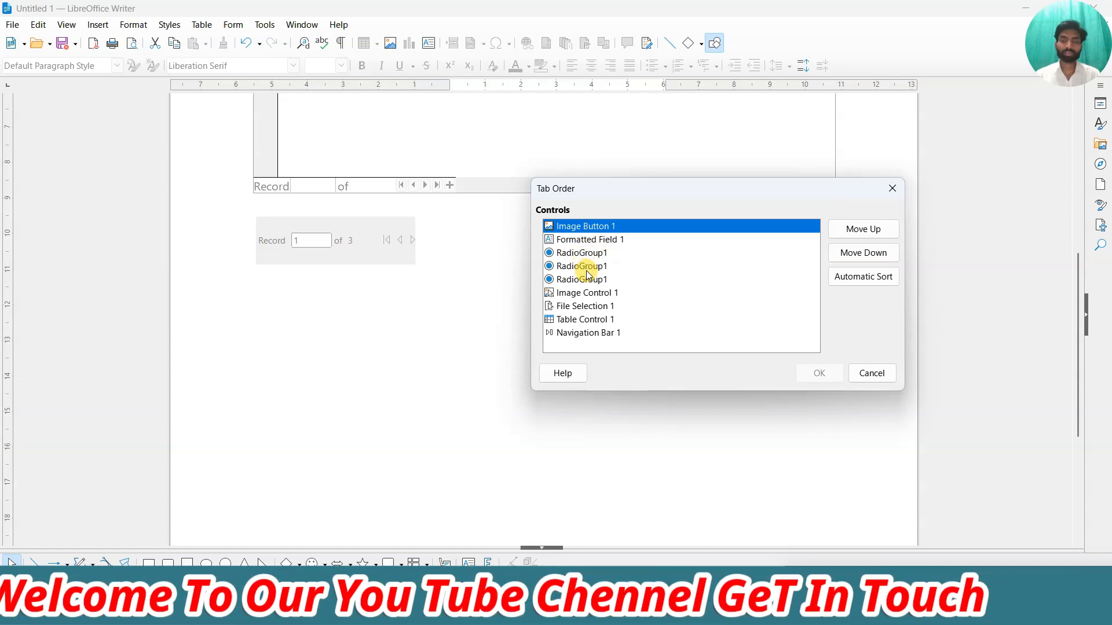
{"action": "left_click", "coordinate": [583, 294]}
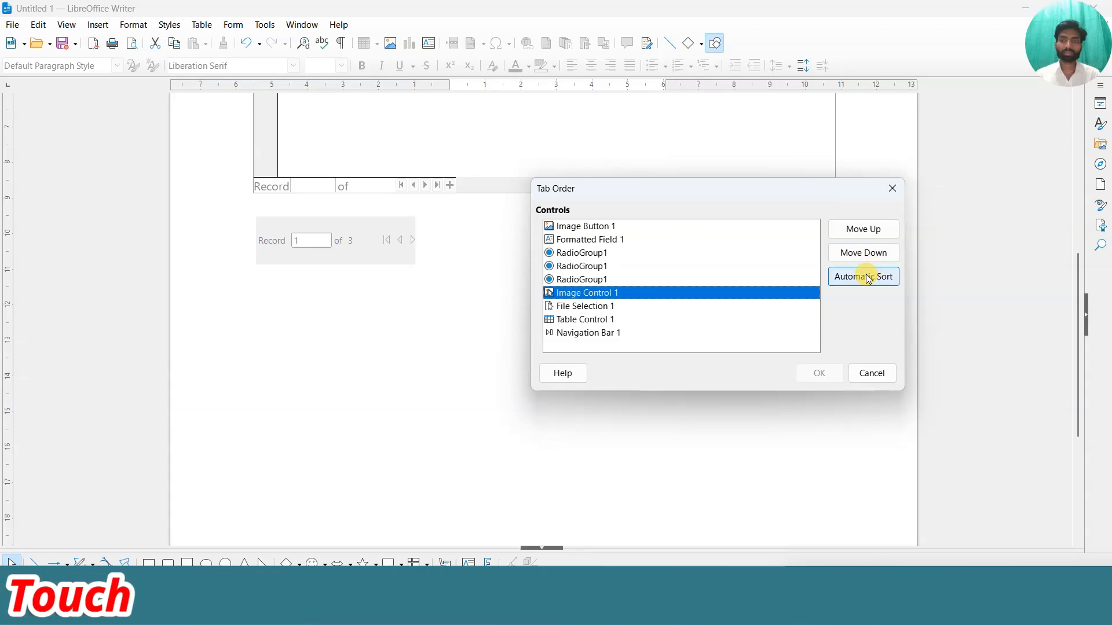
{"action": "left_click", "coordinate": [860, 254]}
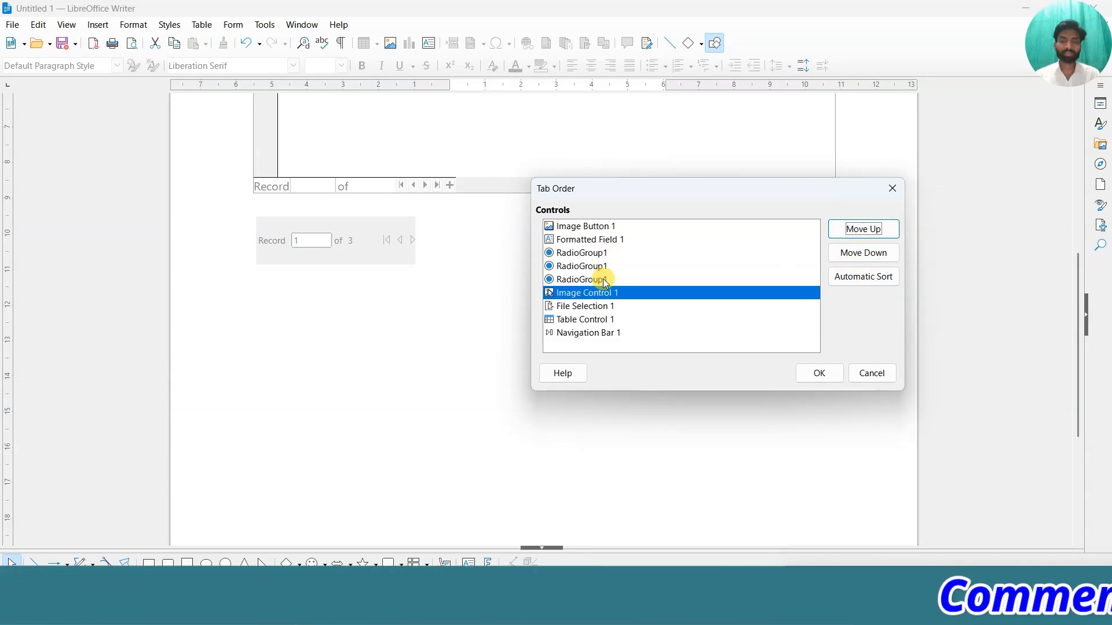
{"action": "left_click", "coordinate": [578, 280]}
{"action": "left_click", "coordinate": [589, 254]}
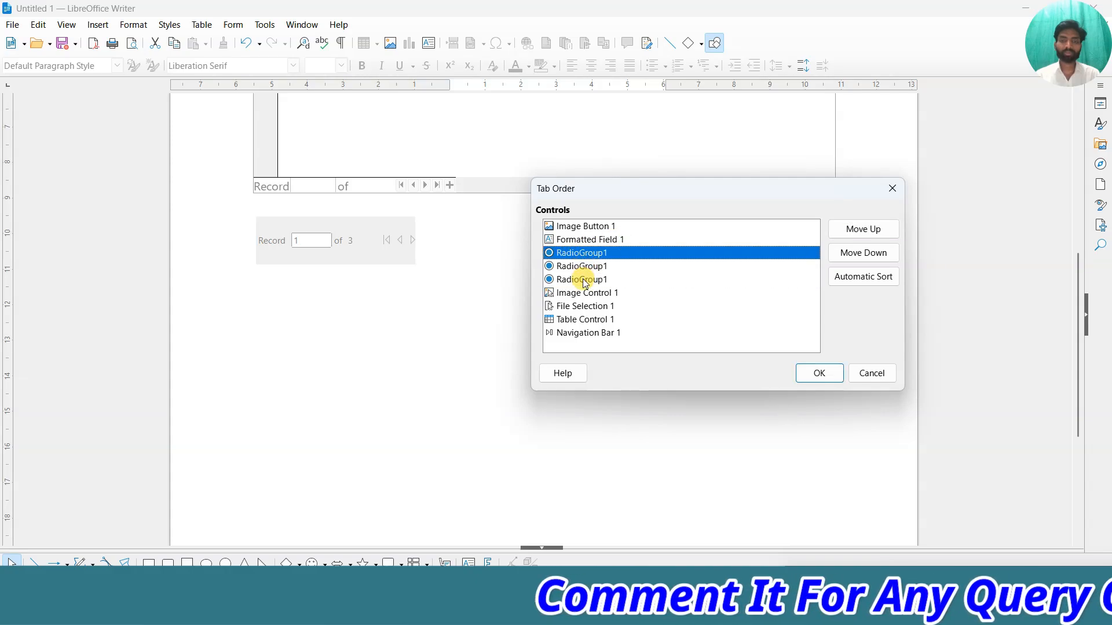
{"action": "left_click", "coordinate": [584, 281]}
{"action": "left_click", "coordinate": [586, 253]}
{"action": "left_click", "coordinate": [584, 279]}
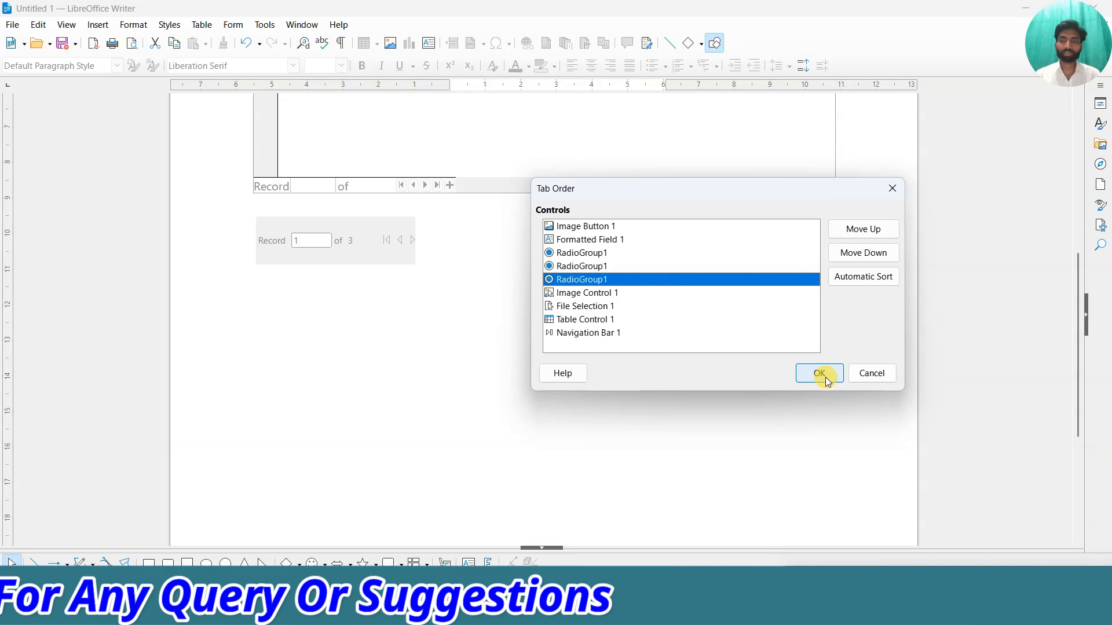
{"action": "left_click", "coordinate": [874, 378]}
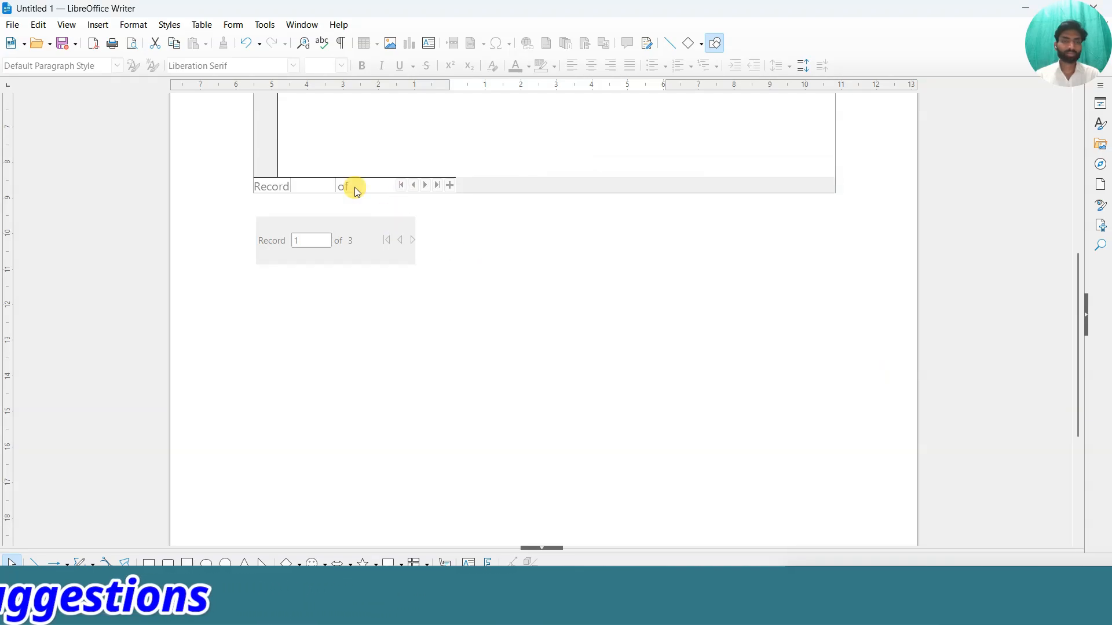
{"action": "left_click", "coordinate": [232, 24]}
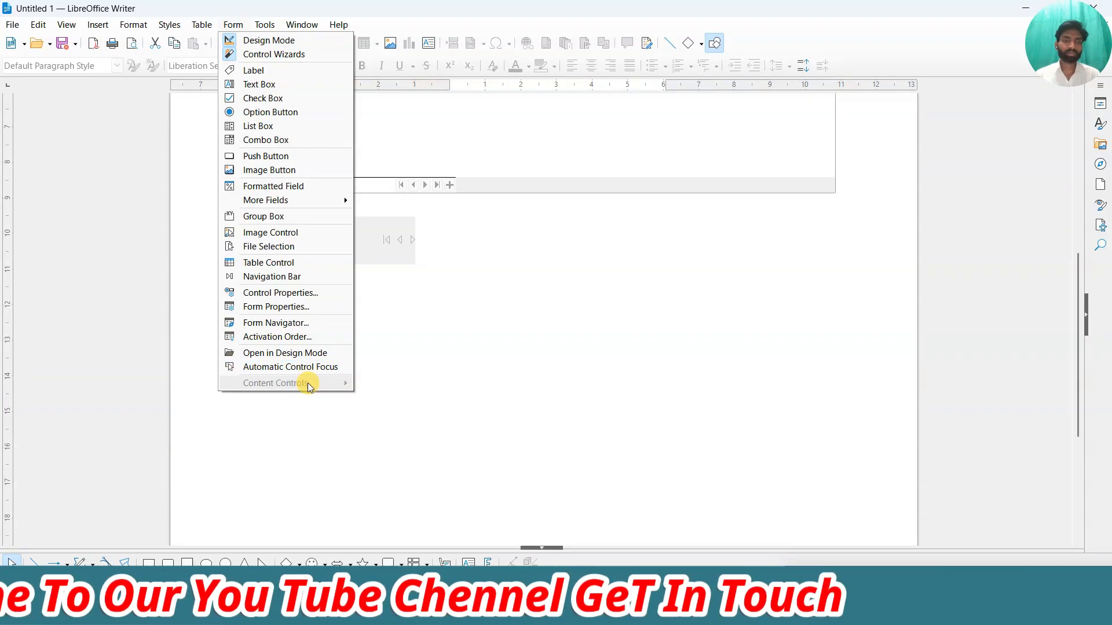
Look through the Form menu's content control choices without inserting one.
{"action": "left_click", "coordinate": [397, 382]}
{"action": "scroll", "coordinate": [301, 360], "scroll_direction": "up", "scroll_amount": 5}
{"action": "left_click", "coordinate": [285, 243]}
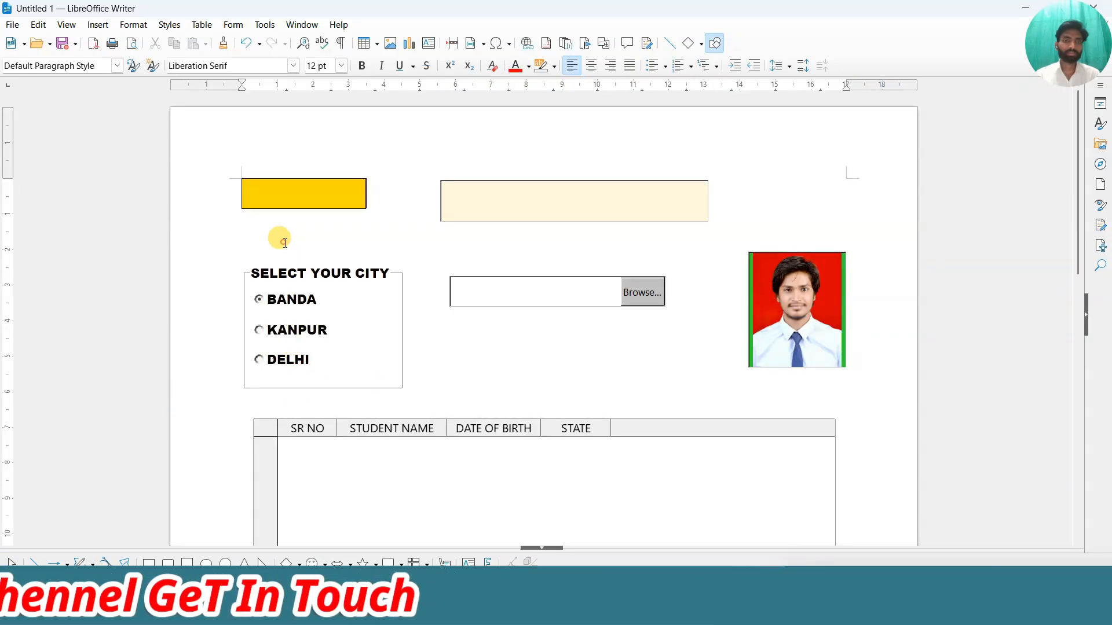
{"action": "left_click", "coordinate": [232, 25]}
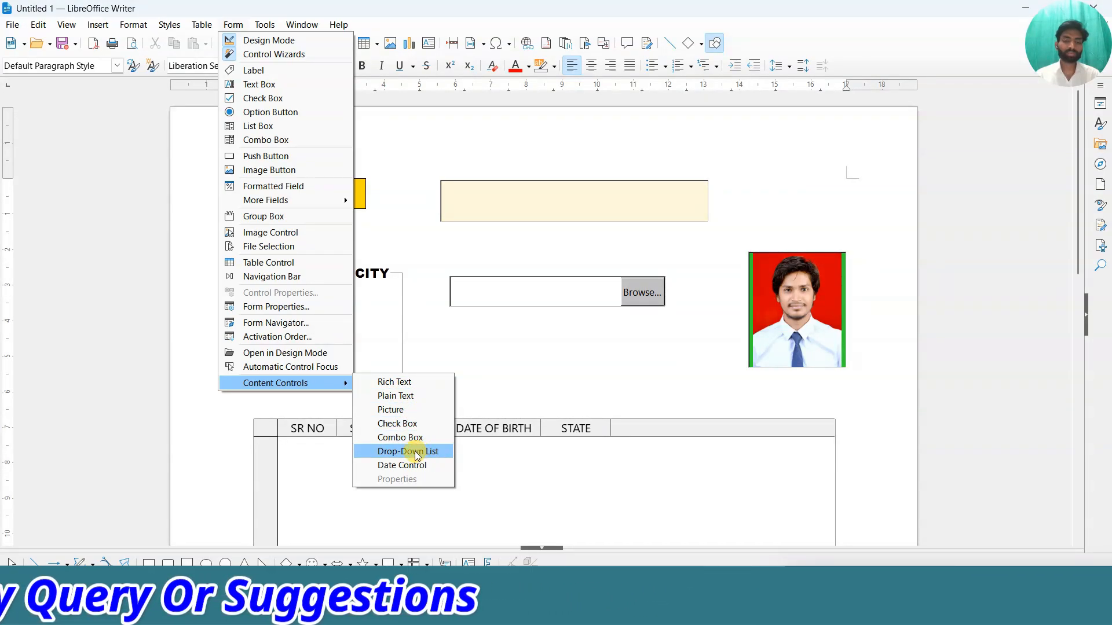
{"action": "left_click", "coordinate": [484, 373]}
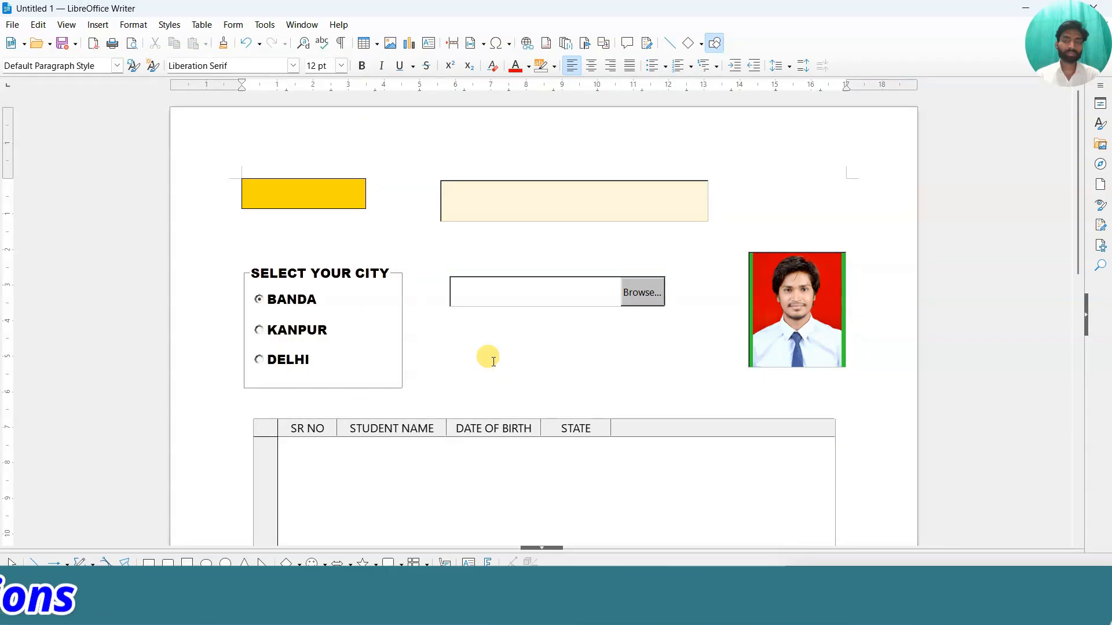
{"action": "scroll", "coordinate": [491, 357], "scroll_direction": "down", "scroll_amount": 5}
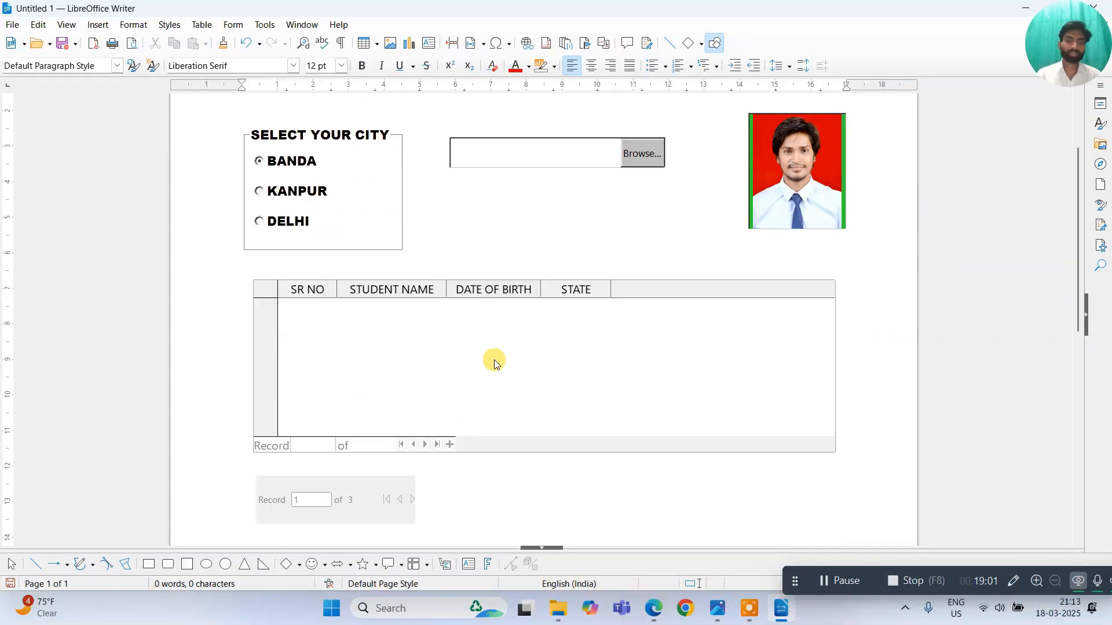
{"action": "scroll", "coordinate": [301, 393], "scroll_direction": "up", "scroll_amount": 5}
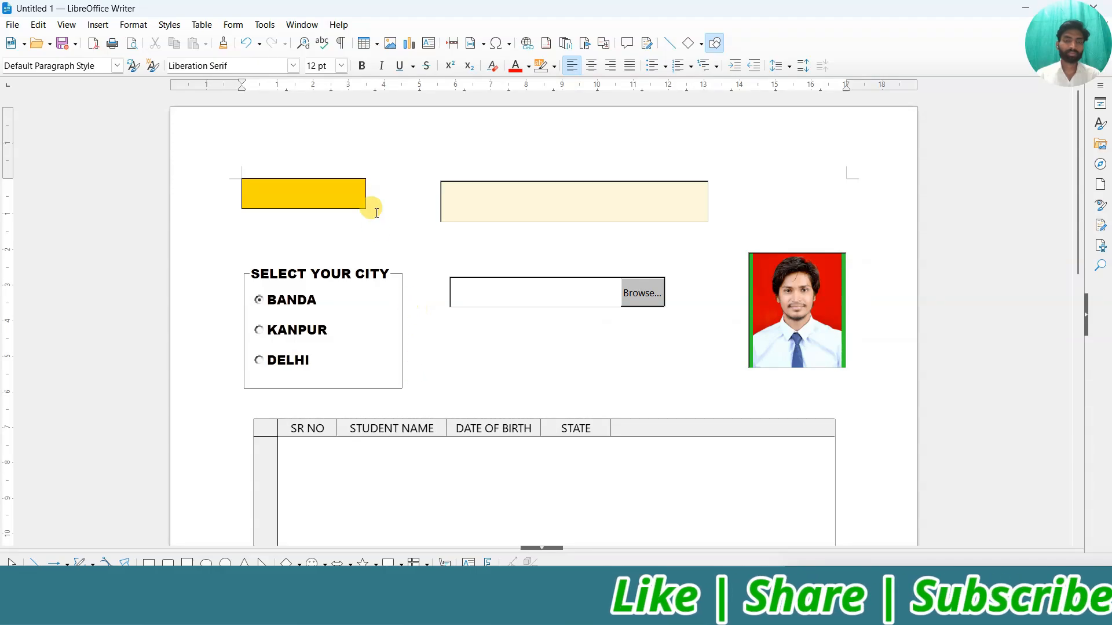
Drag the light-yellow form field about 200 px right and place the cursor beside the yellow box.
{"action": "left_click", "coordinate": [459, 193]}
{"action": "left_click_drag", "start_coordinate": [461, 194], "coordinate": [577, 194]}
{"action": "left_click", "coordinate": [386, 189]}
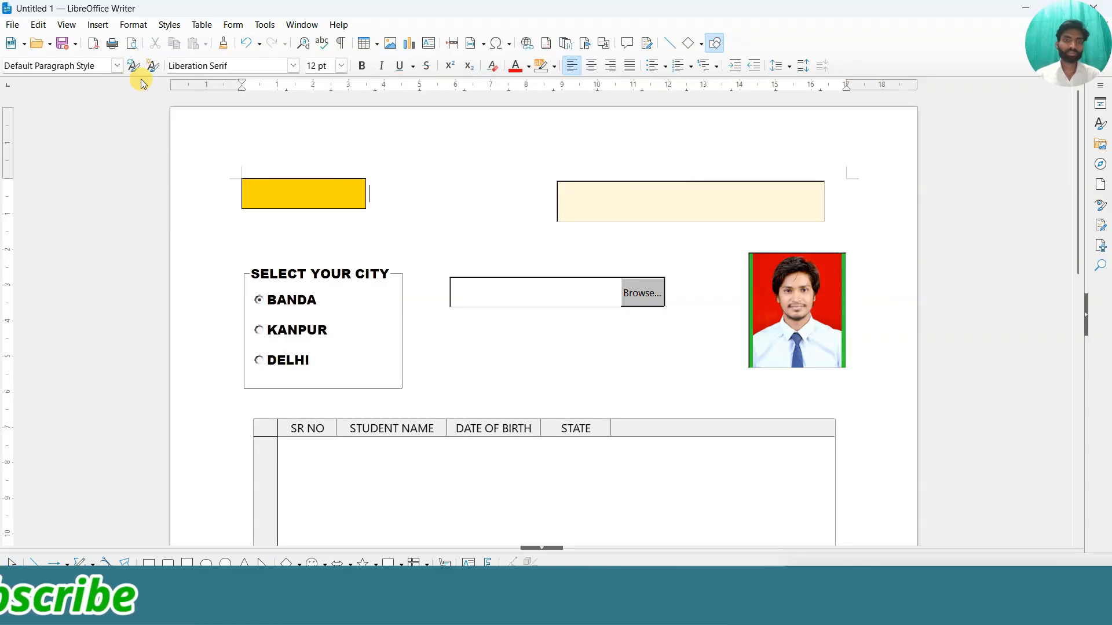
{"action": "left_click", "coordinate": [234, 24]}
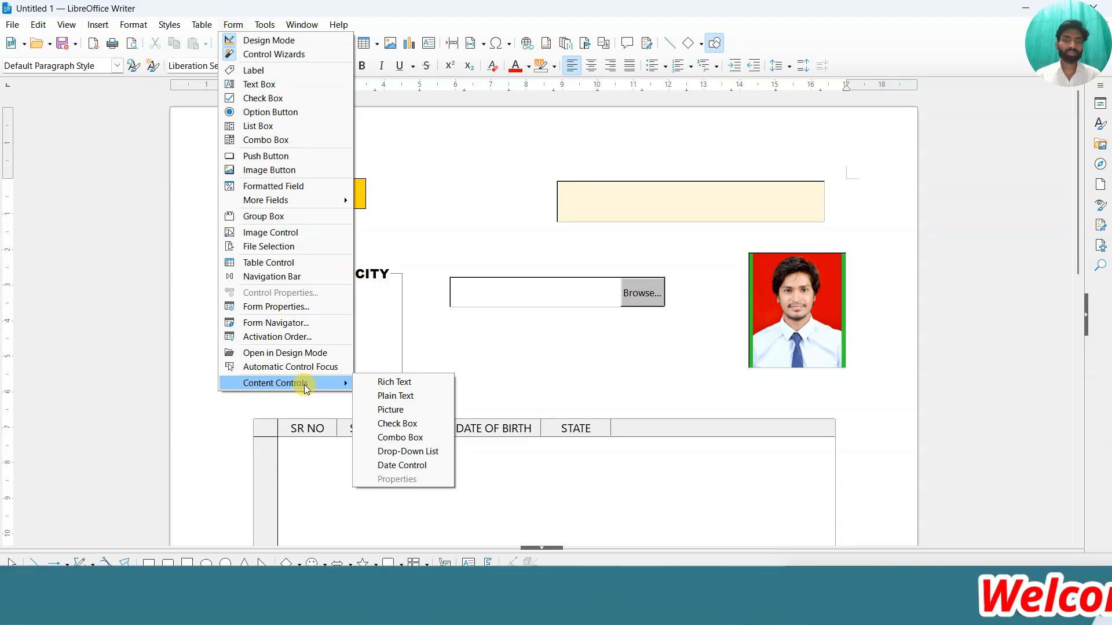
Insert a Combo Box content control beside the yellow box and test its 'Choose an item' list.
{"action": "left_click", "coordinate": [406, 438]}
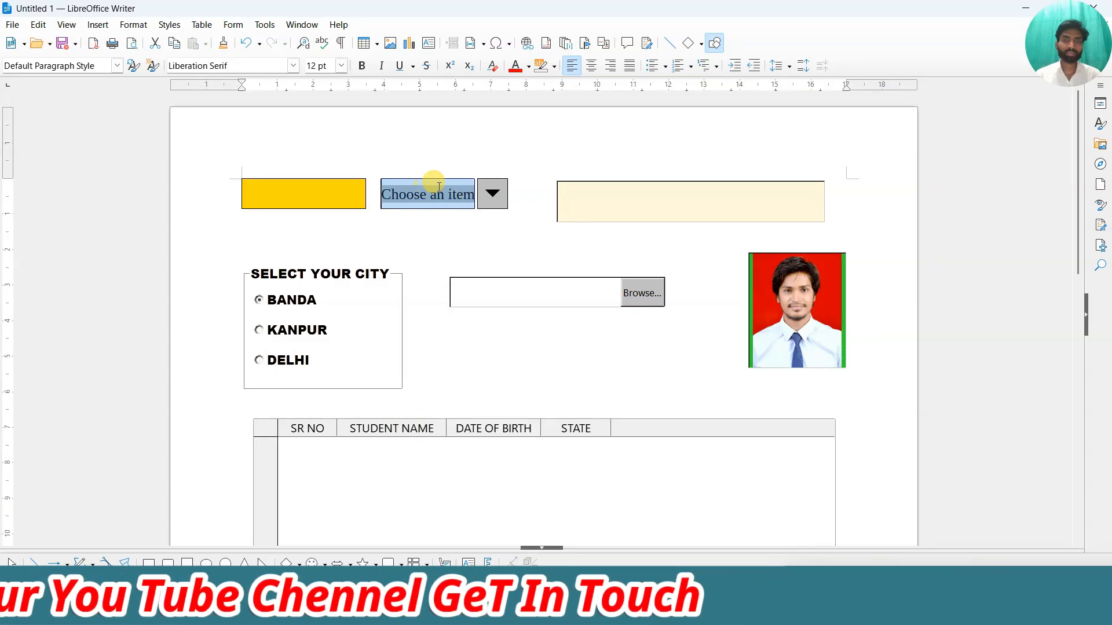
{"action": "left_click", "coordinate": [493, 203]}
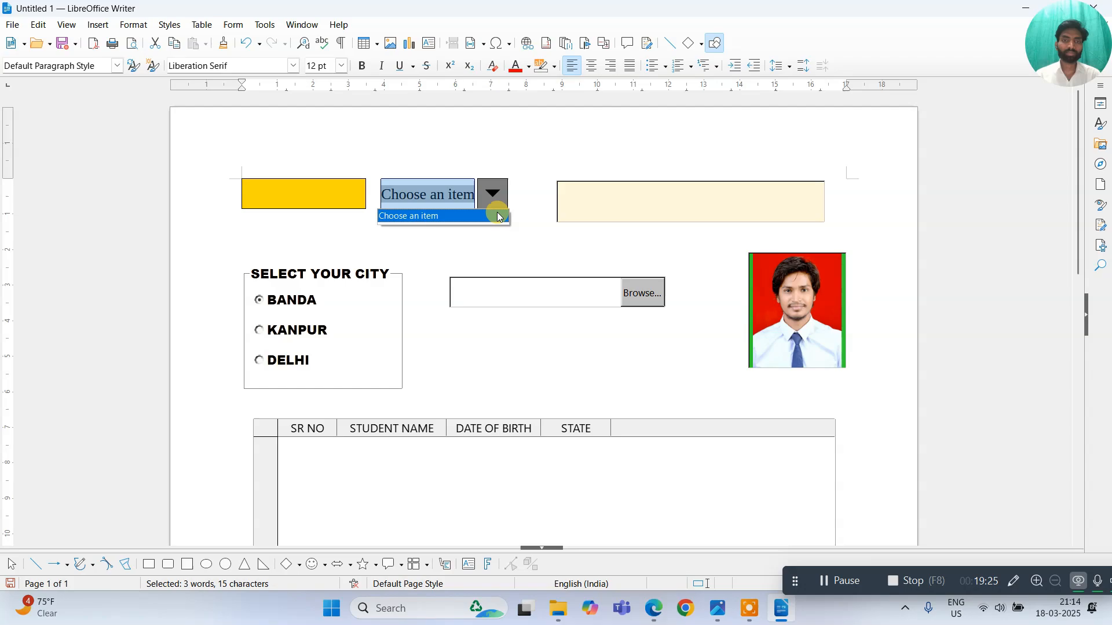
{"action": "left_click", "coordinate": [496, 194]}
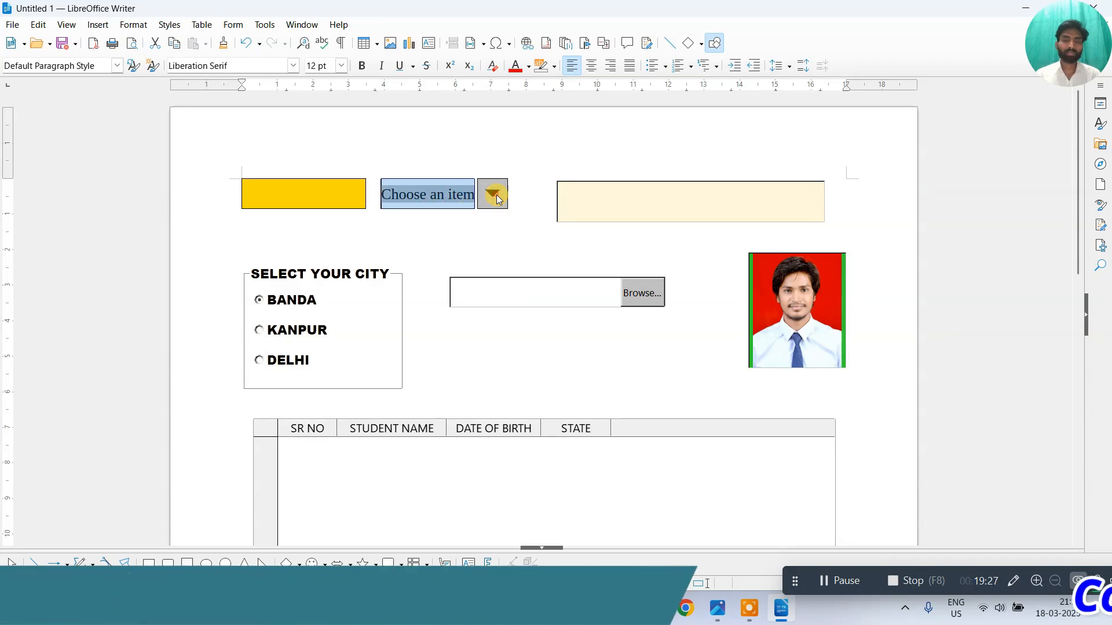
{"action": "left_click", "coordinate": [488, 196]}
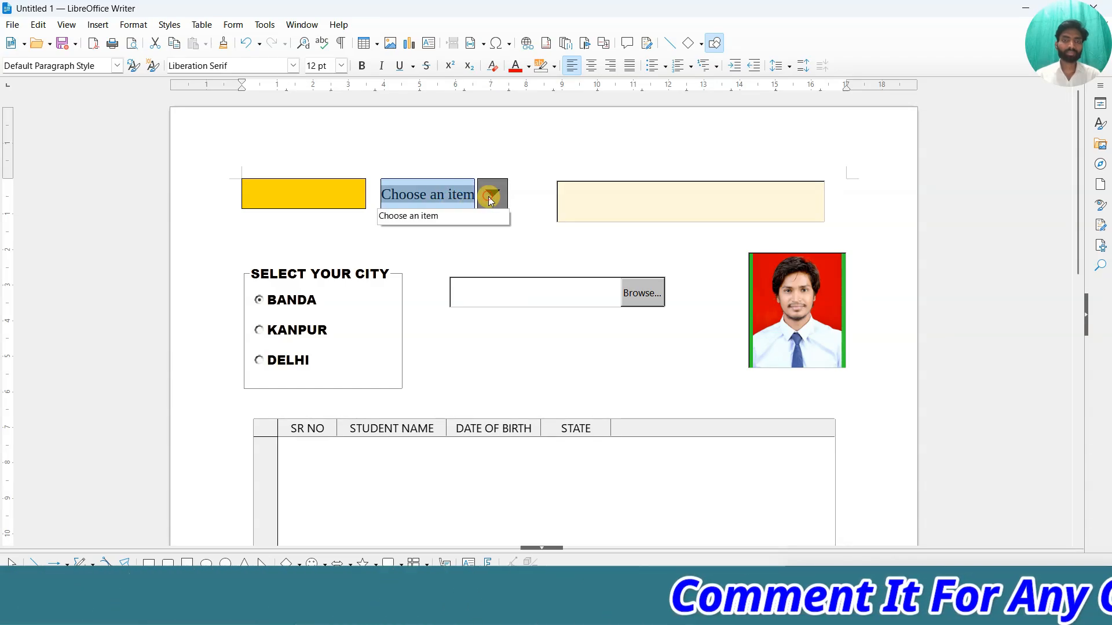
{"action": "left_click", "coordinate": [488, 197]}
{"action": "left_click", "coordinate": [489, 197]}
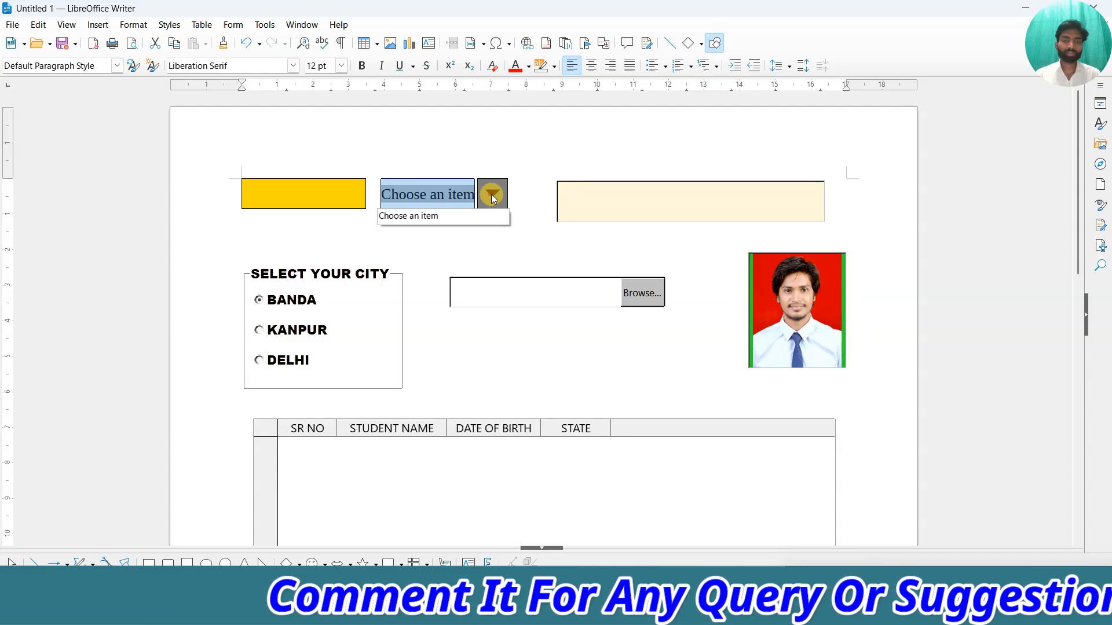
{"action": "left_click", "coordinate": [489, 195]}
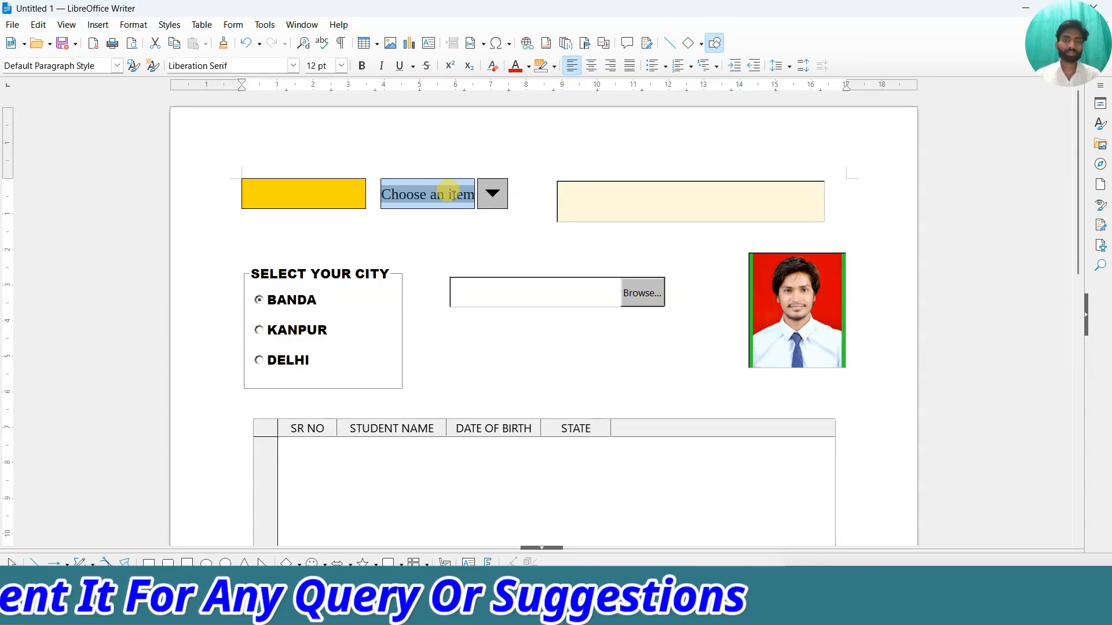
{"action": "left_click", "coordinate": [234, 25]}
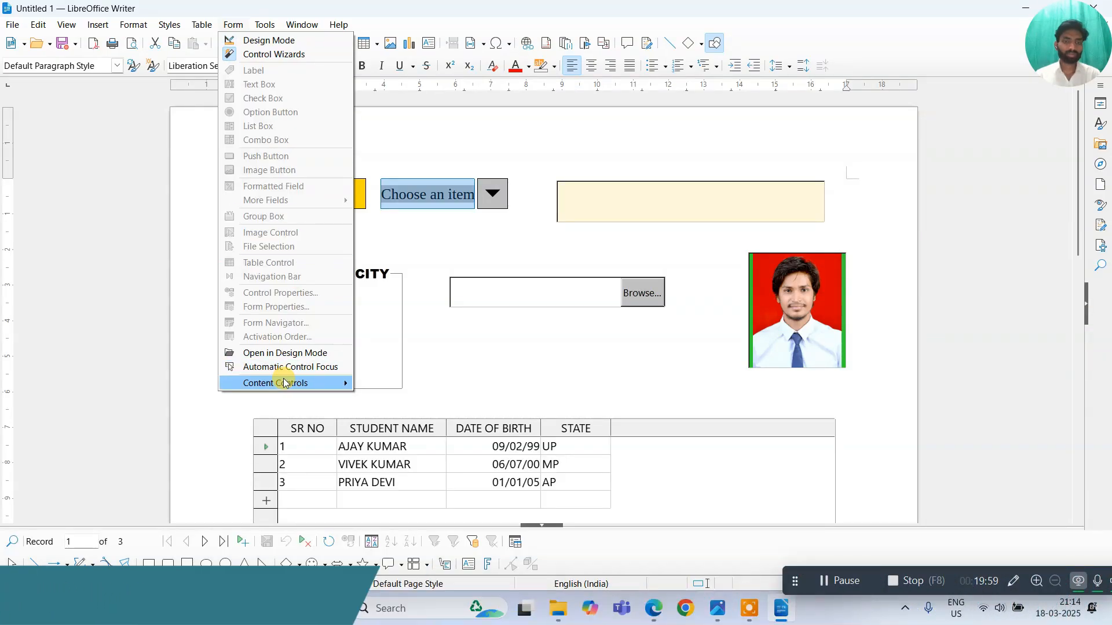
Open the combo box's Content Control Properties and start a new entry under List Items.
{"action": "mouse_move", "coordinate": [283, 383]}
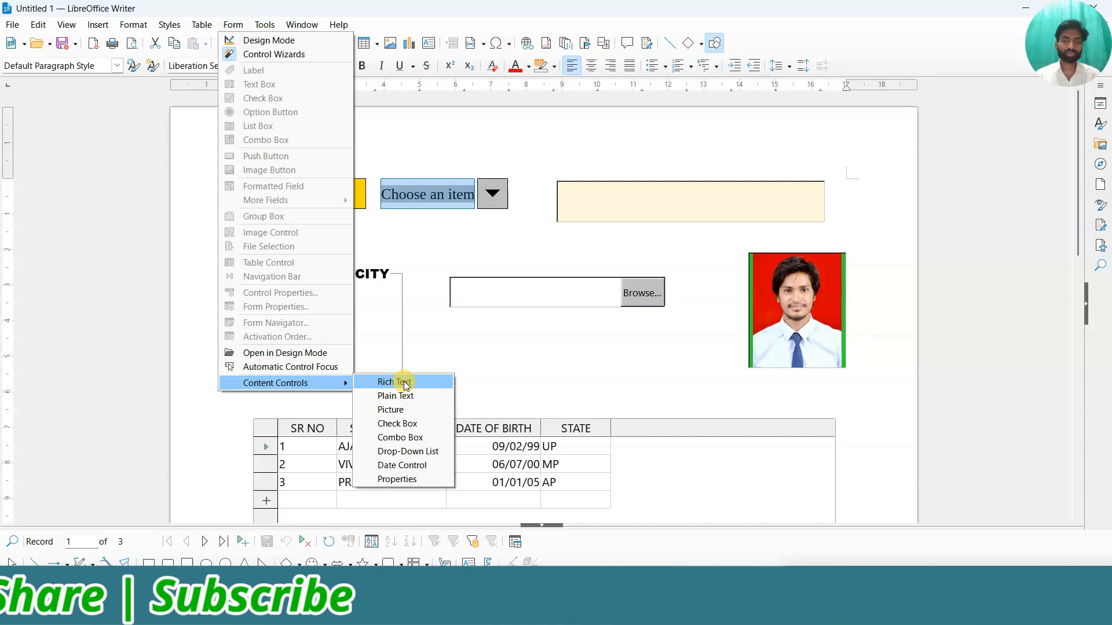
{"action": "left_click", "coordinate": [395, 480]}
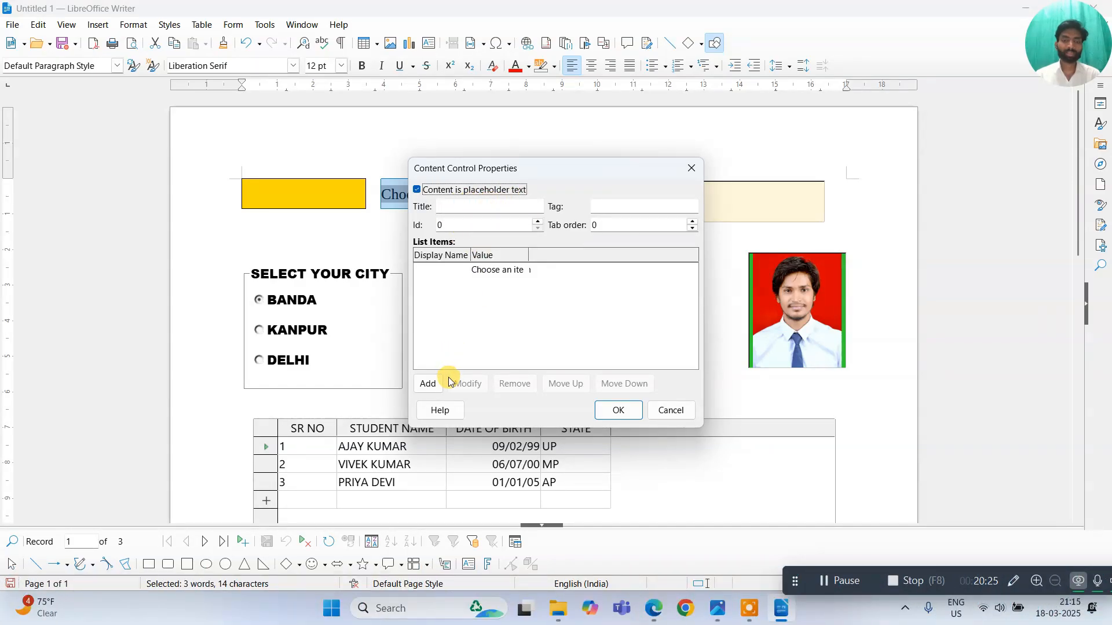
{"action": "left_click", "coordinate": [428, 385]}
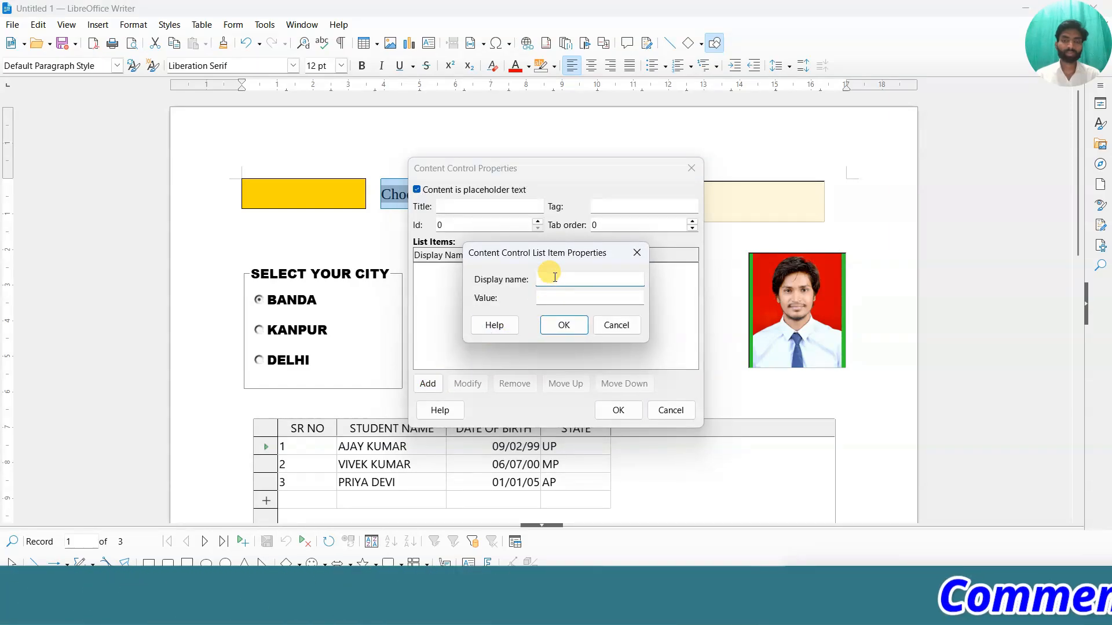